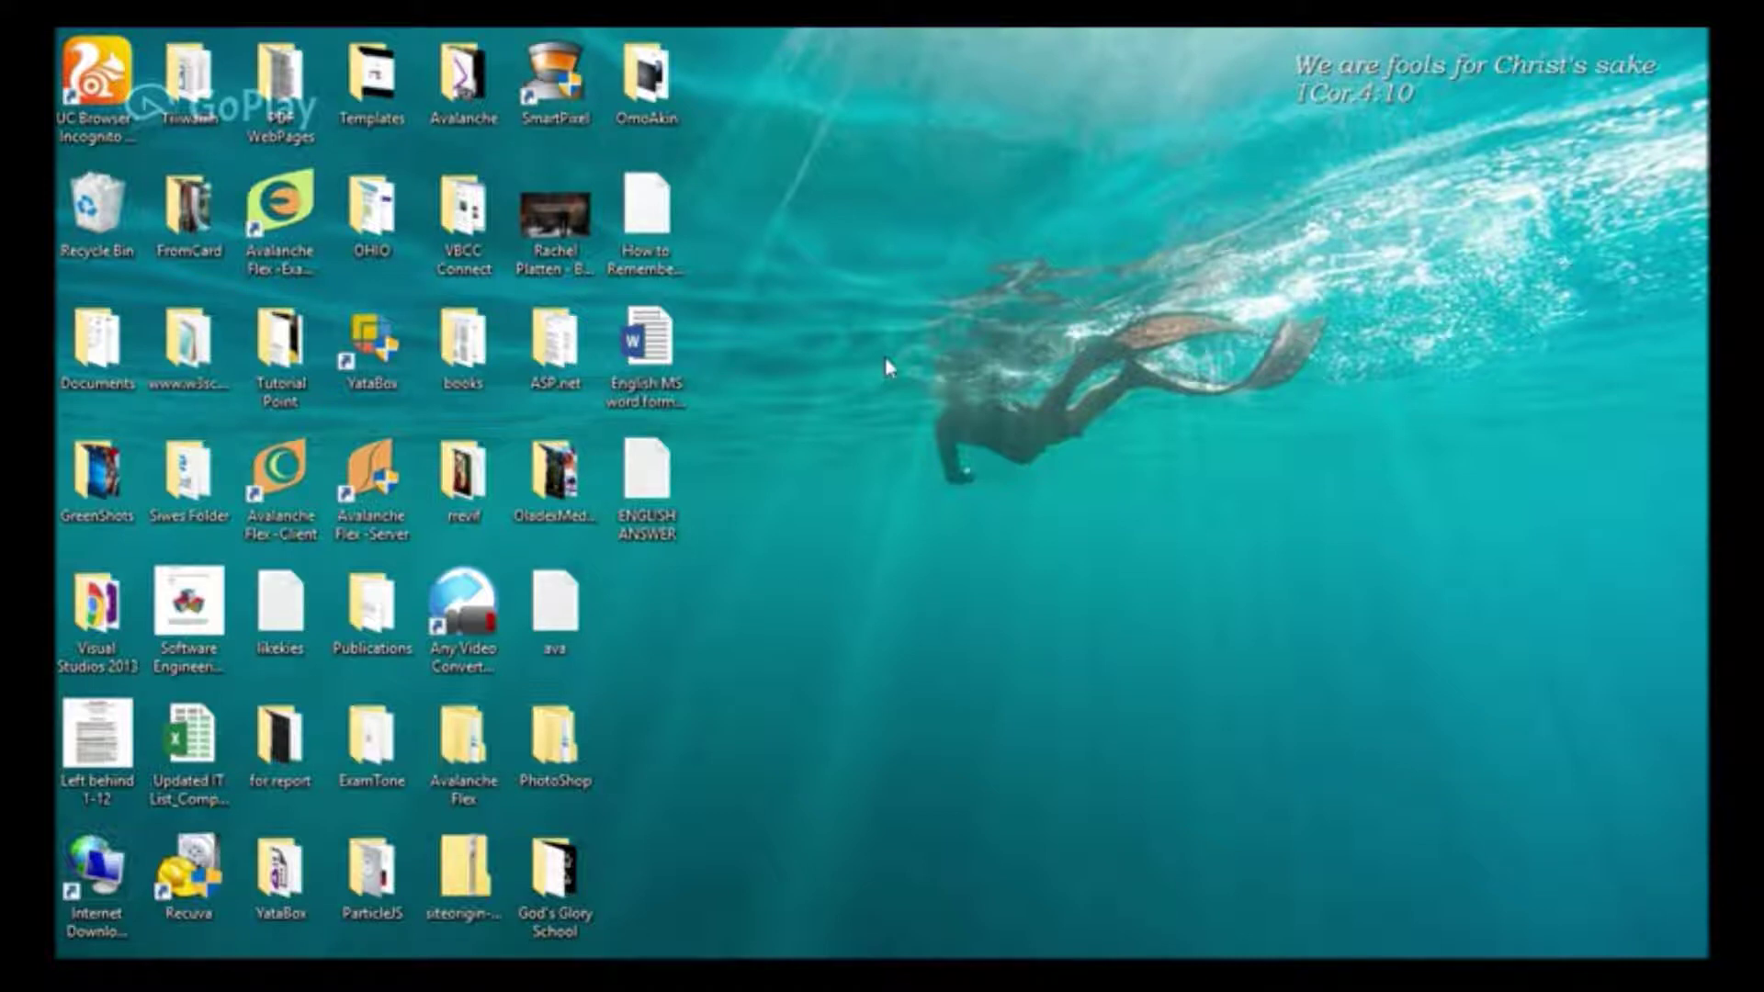
Refresh the Windows desktop three times from its right-click menu.
right_click(890, 229)
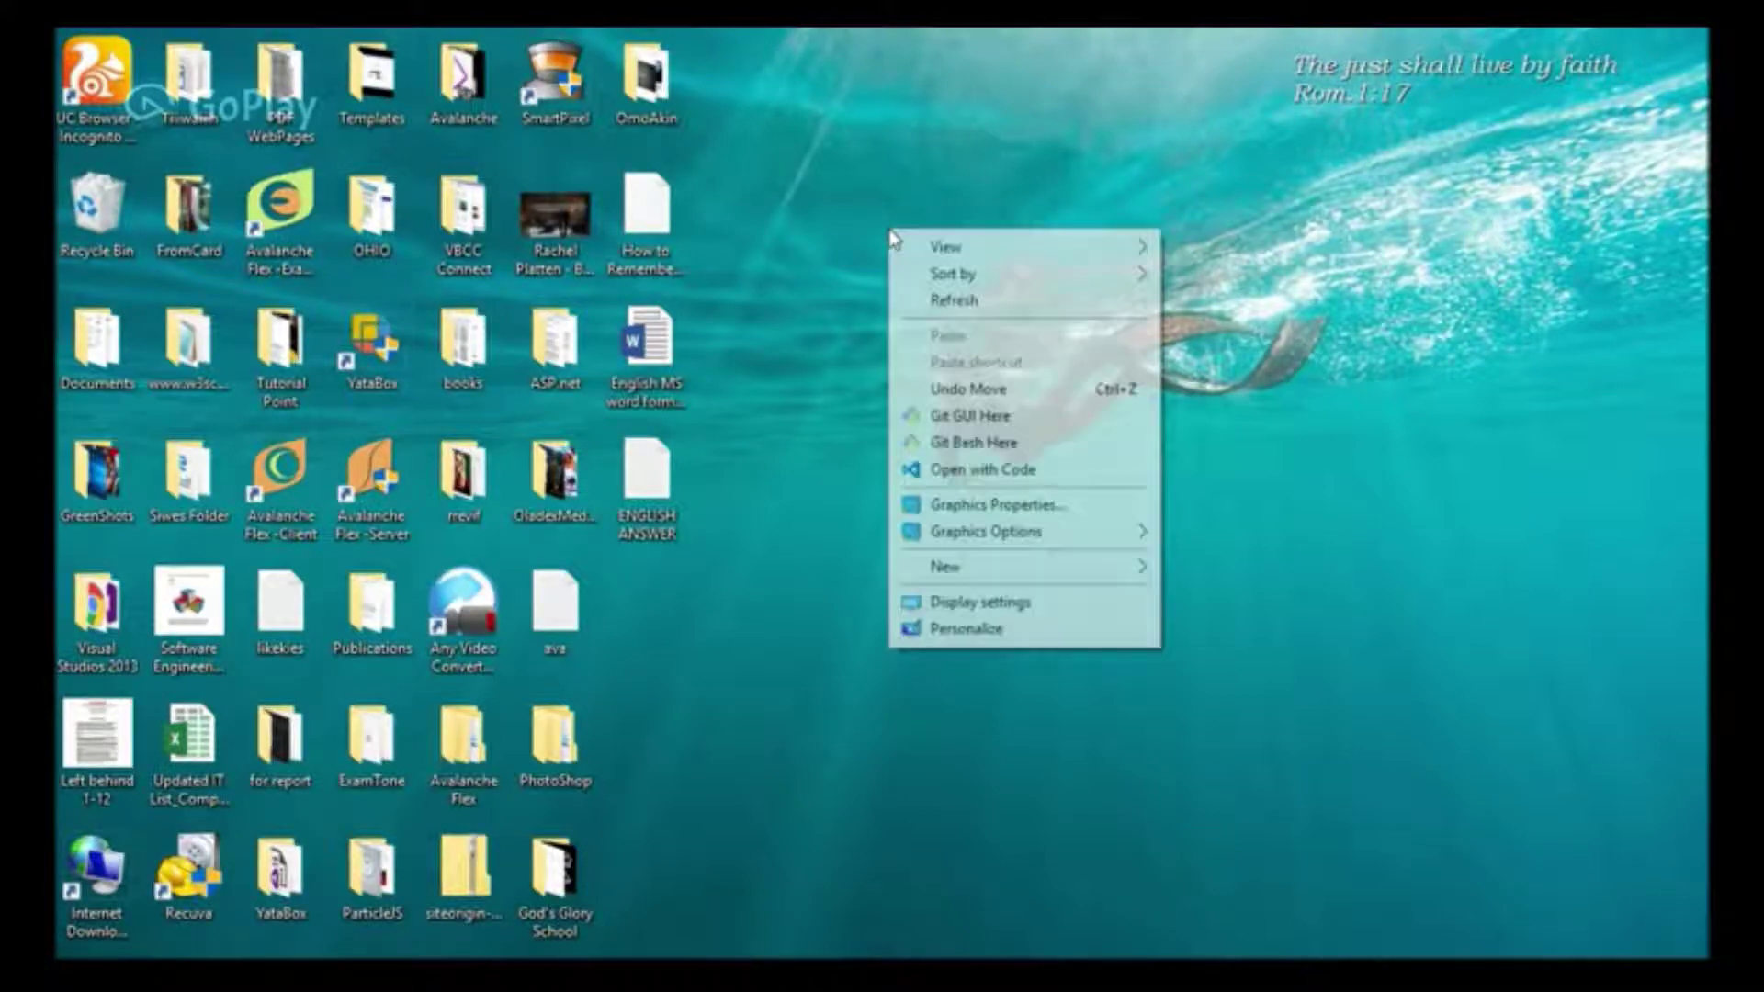
left_click(937, 309)
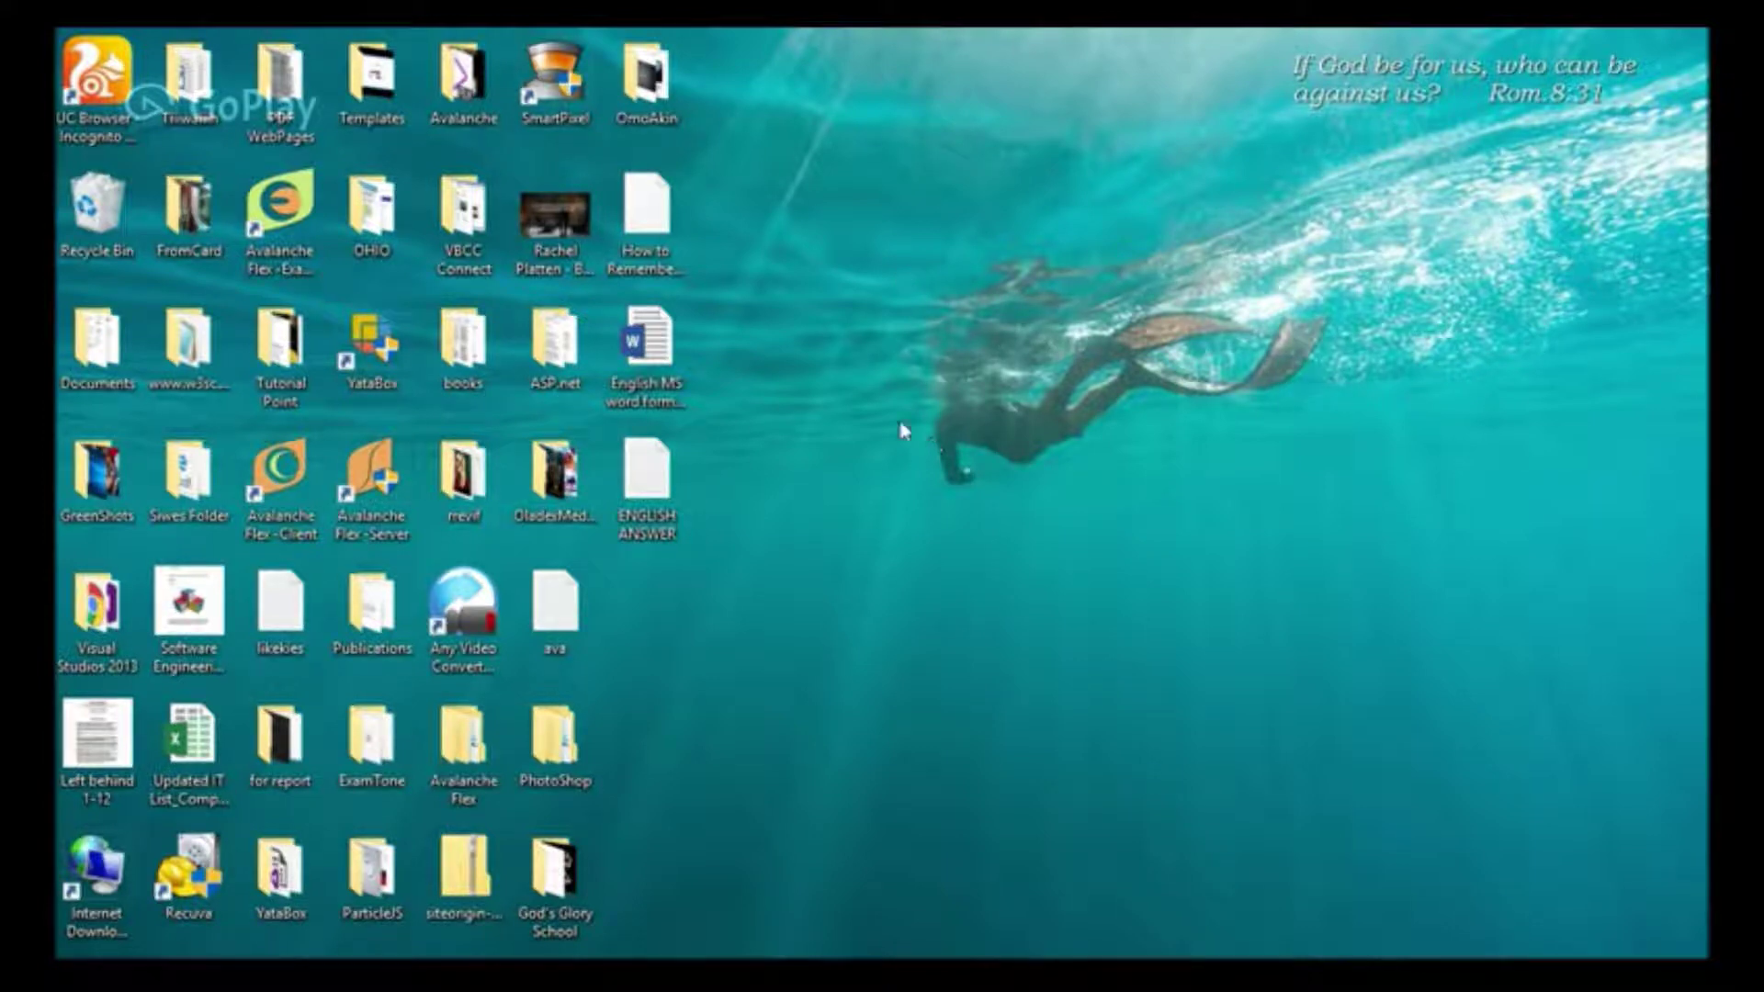
right_click(805, 156)
left_click(836, 230)
right_click(917, 263)
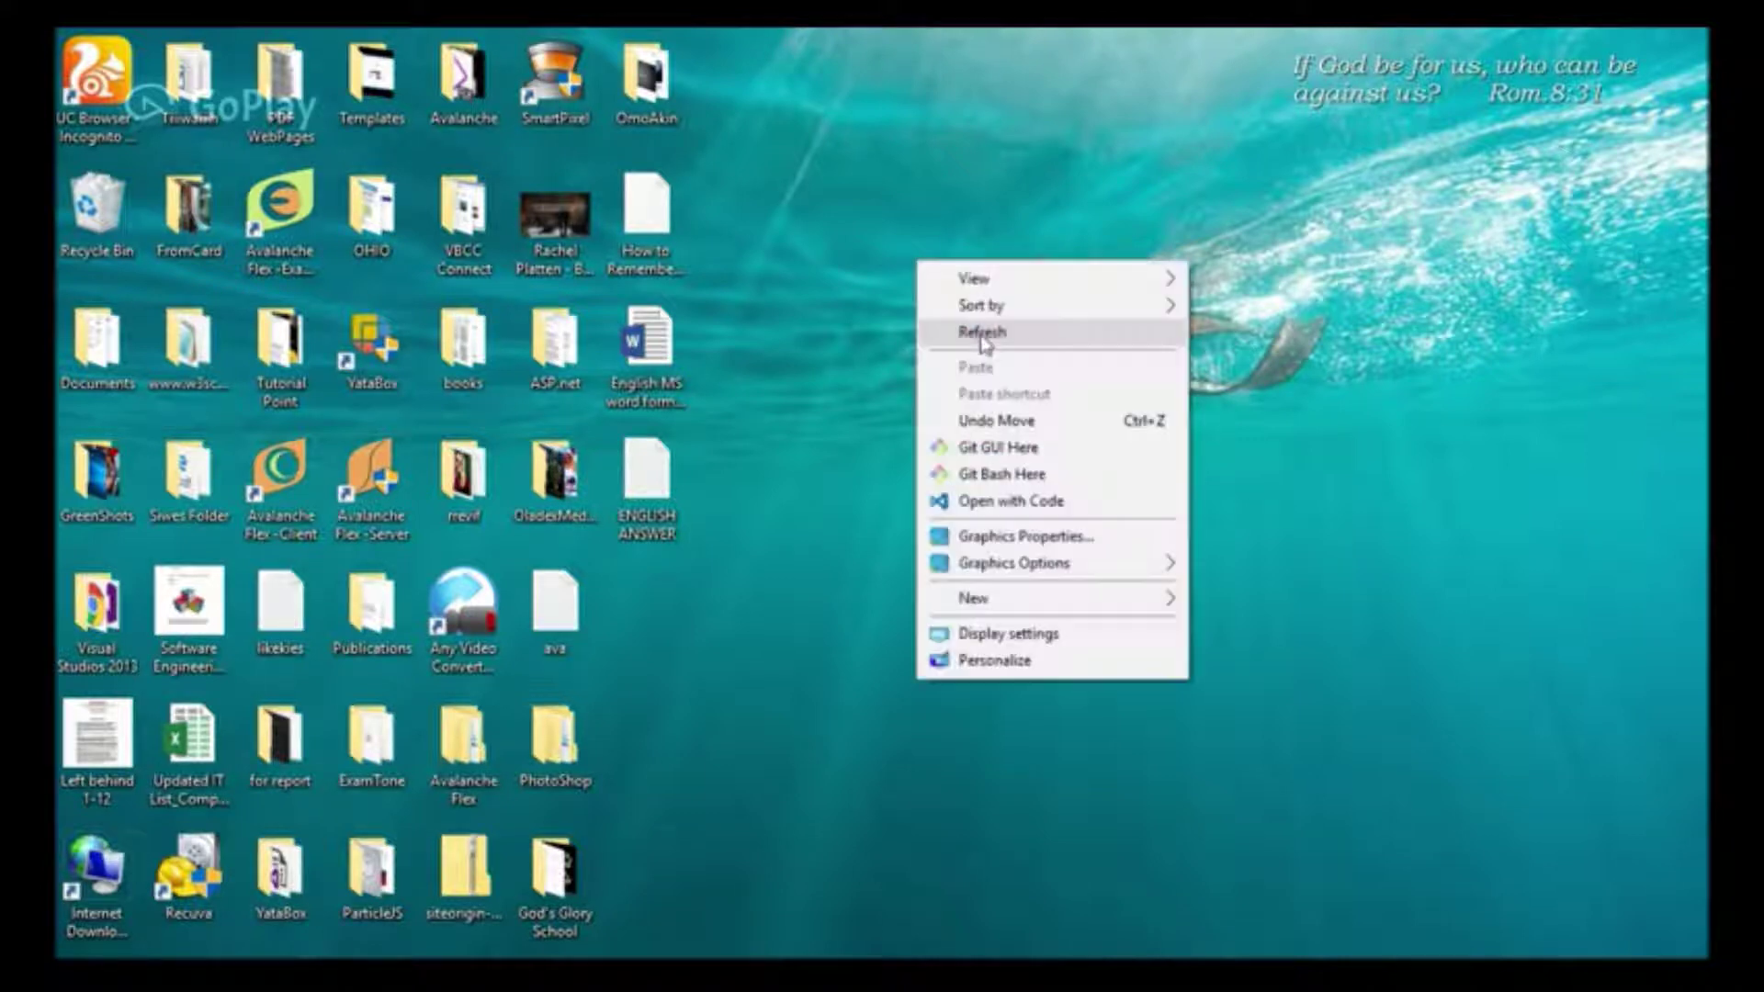
left_click(981, 333)
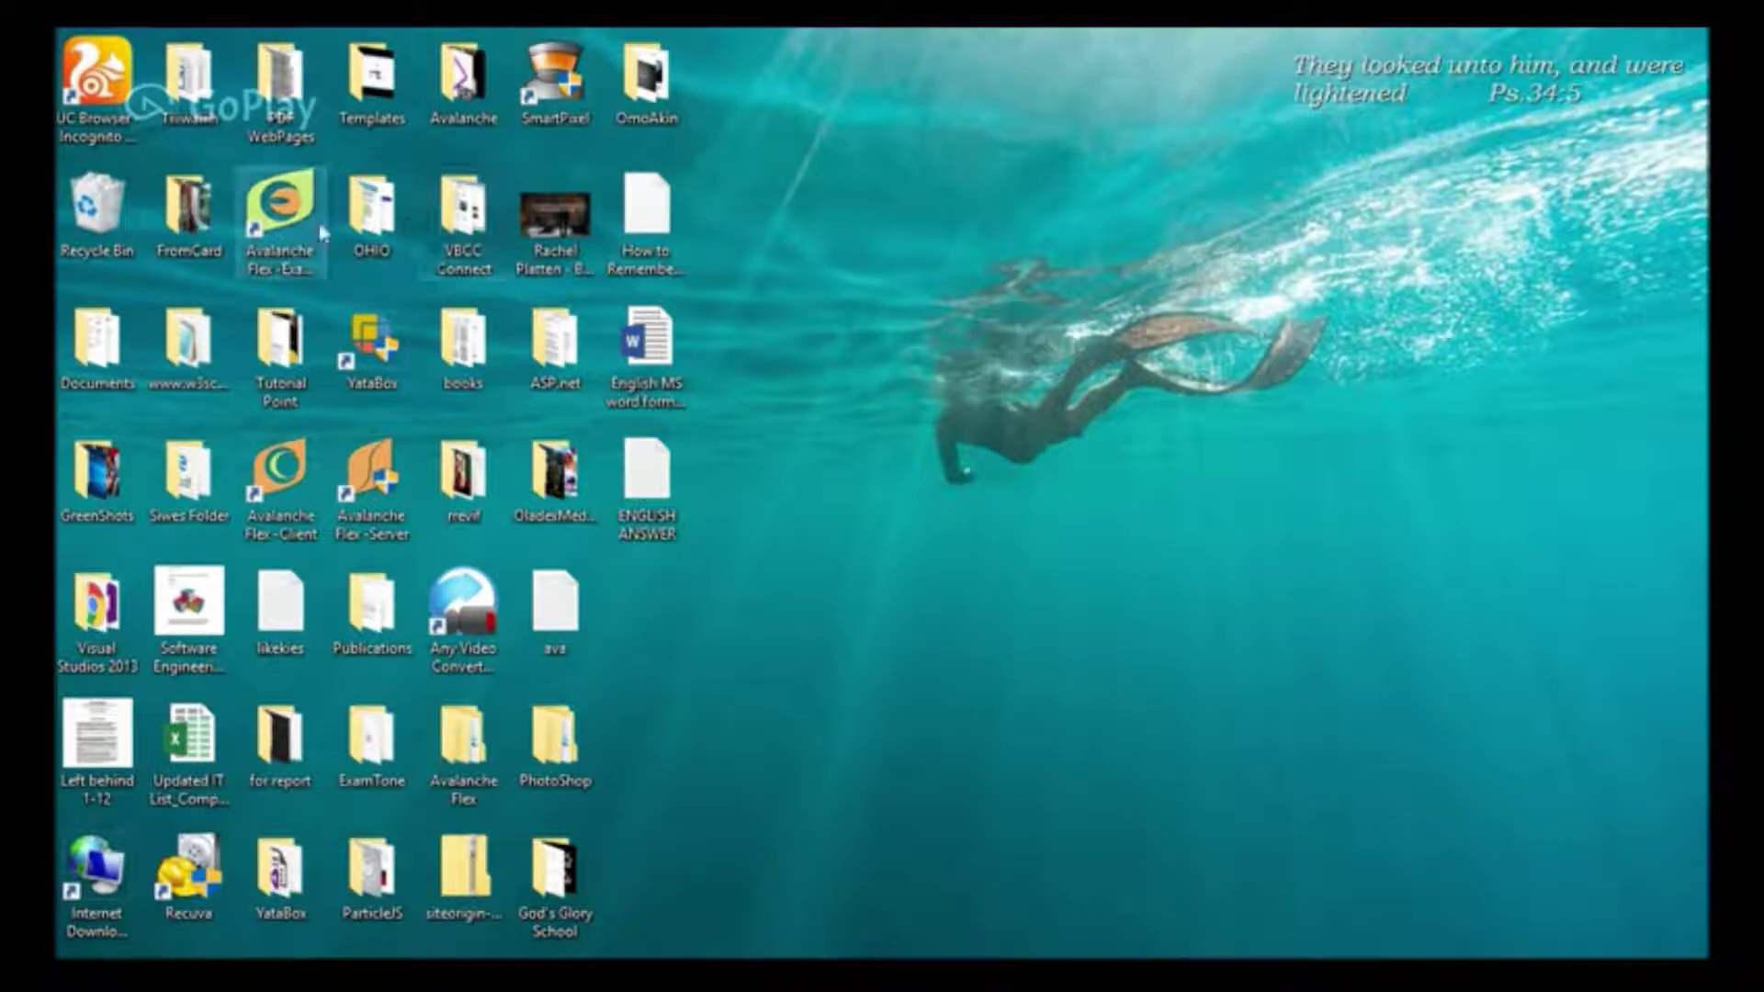
Launch the Avalanche Flex - Exam Loader from its desktop shortcut.
left_click(285, 231)
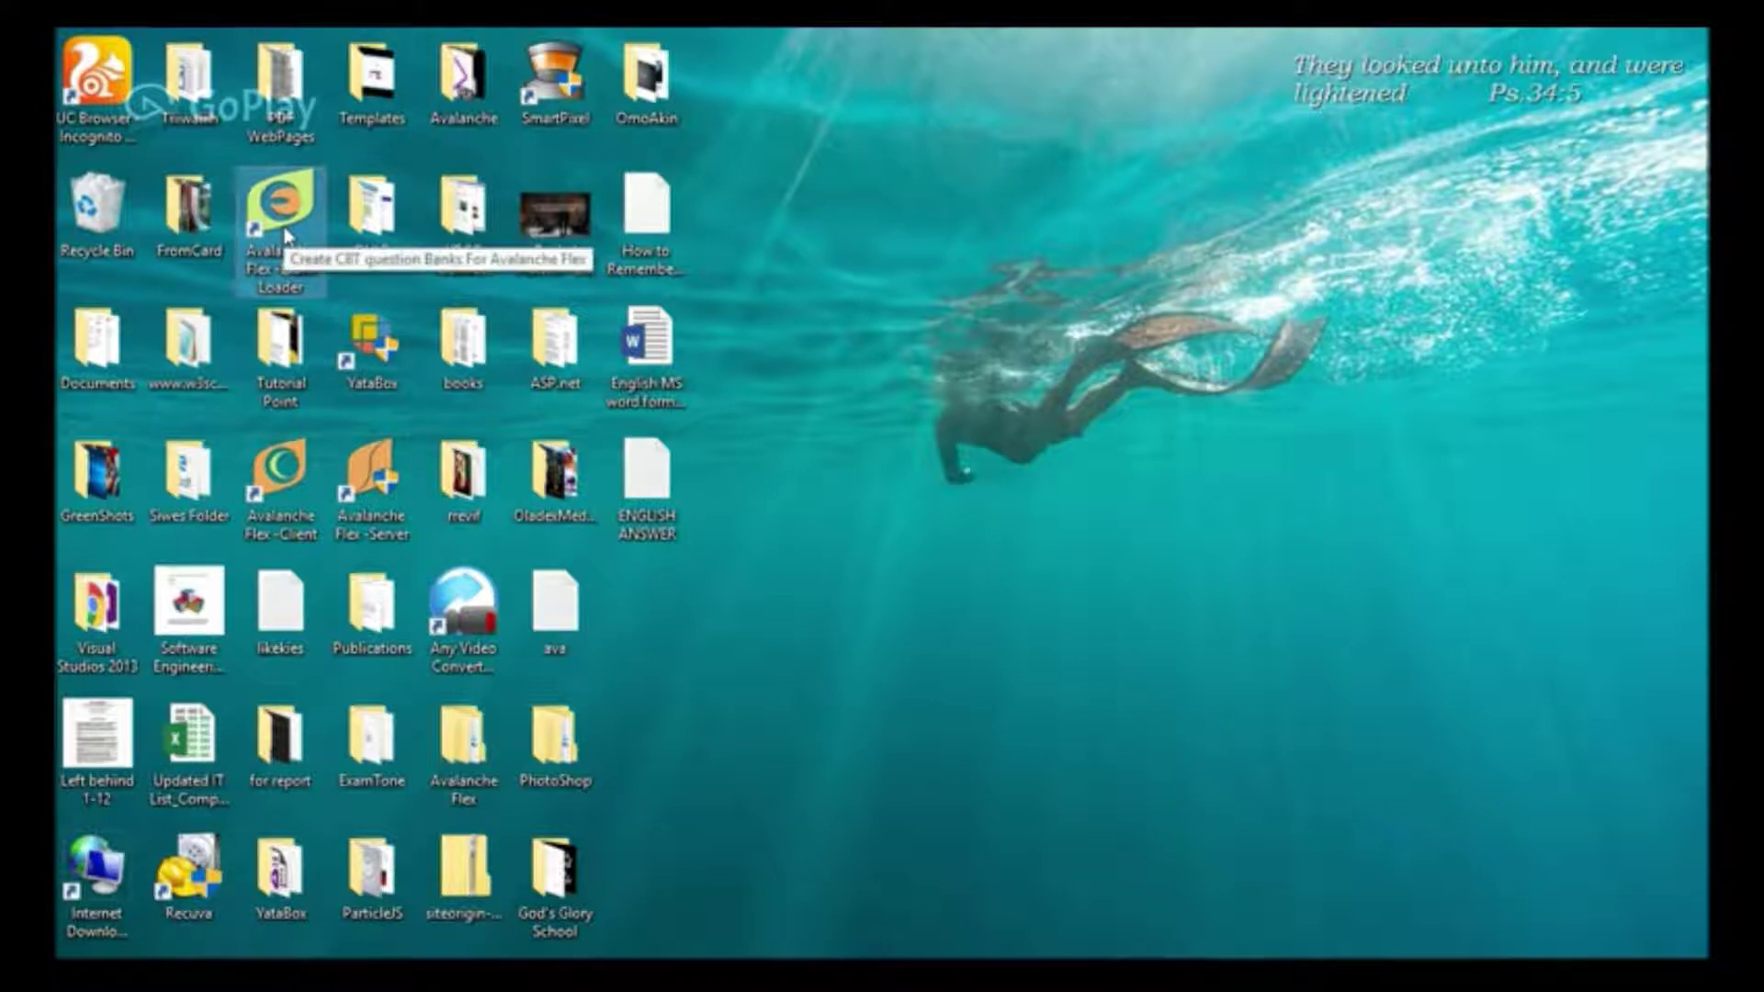
double_click(285, 232)
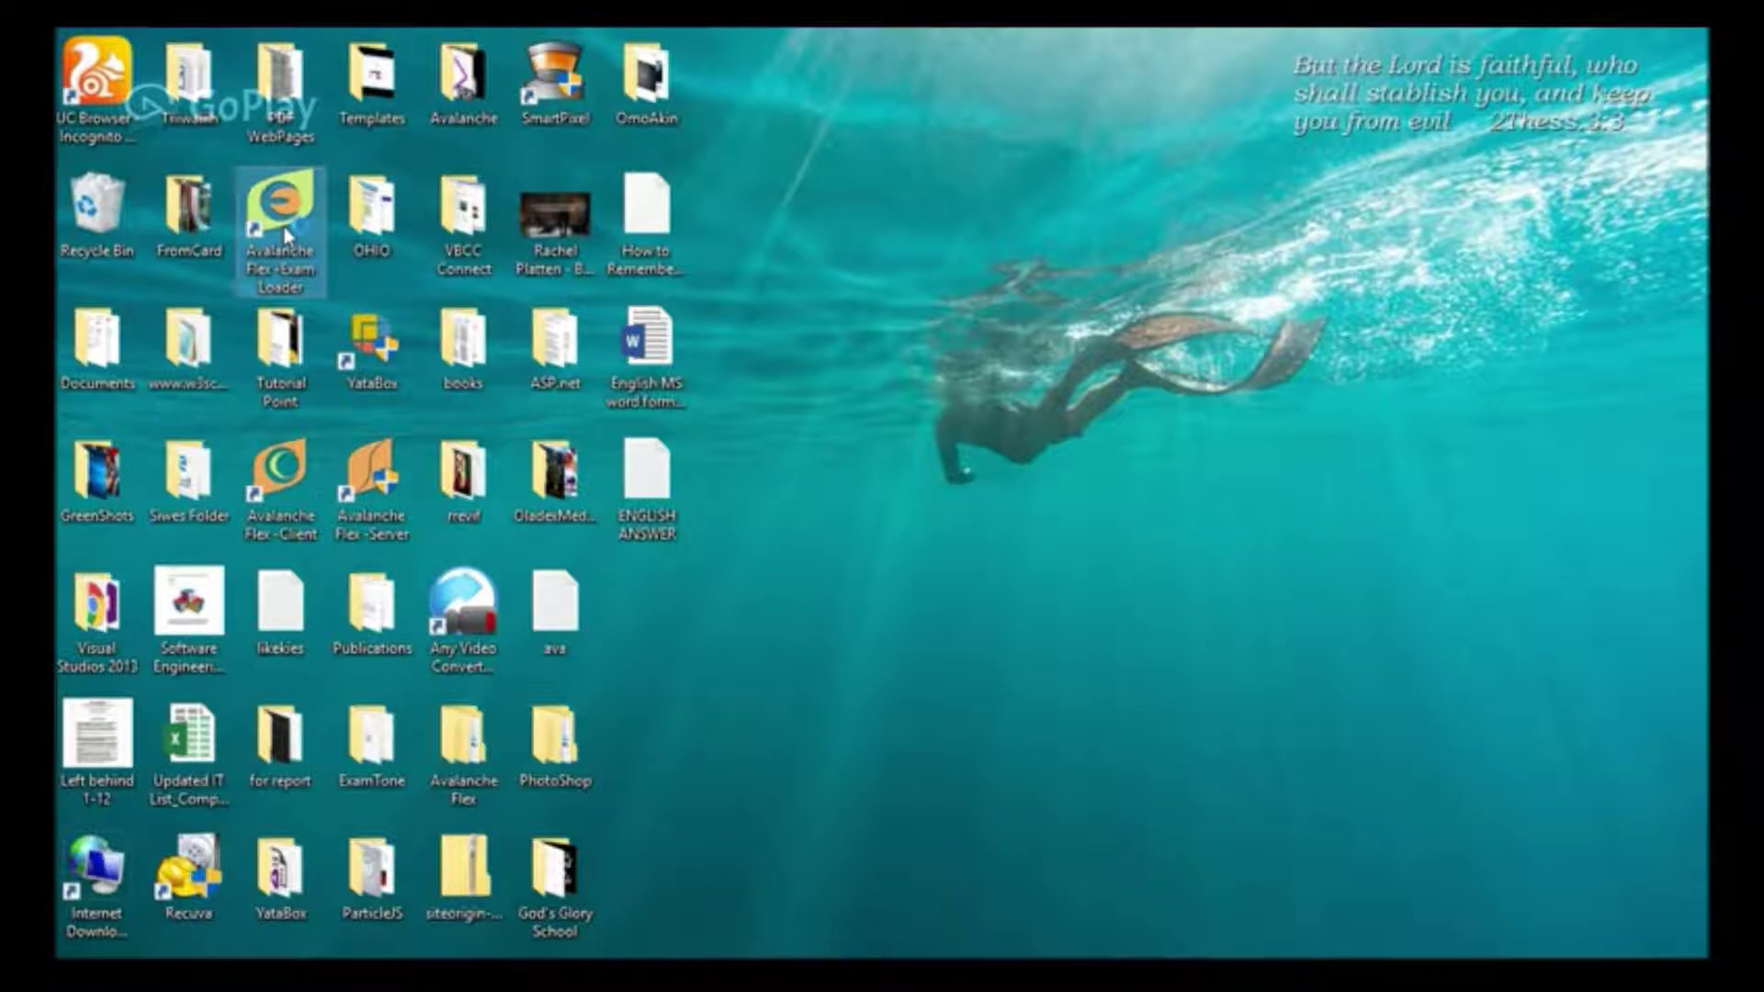
left_click(1052, 505)
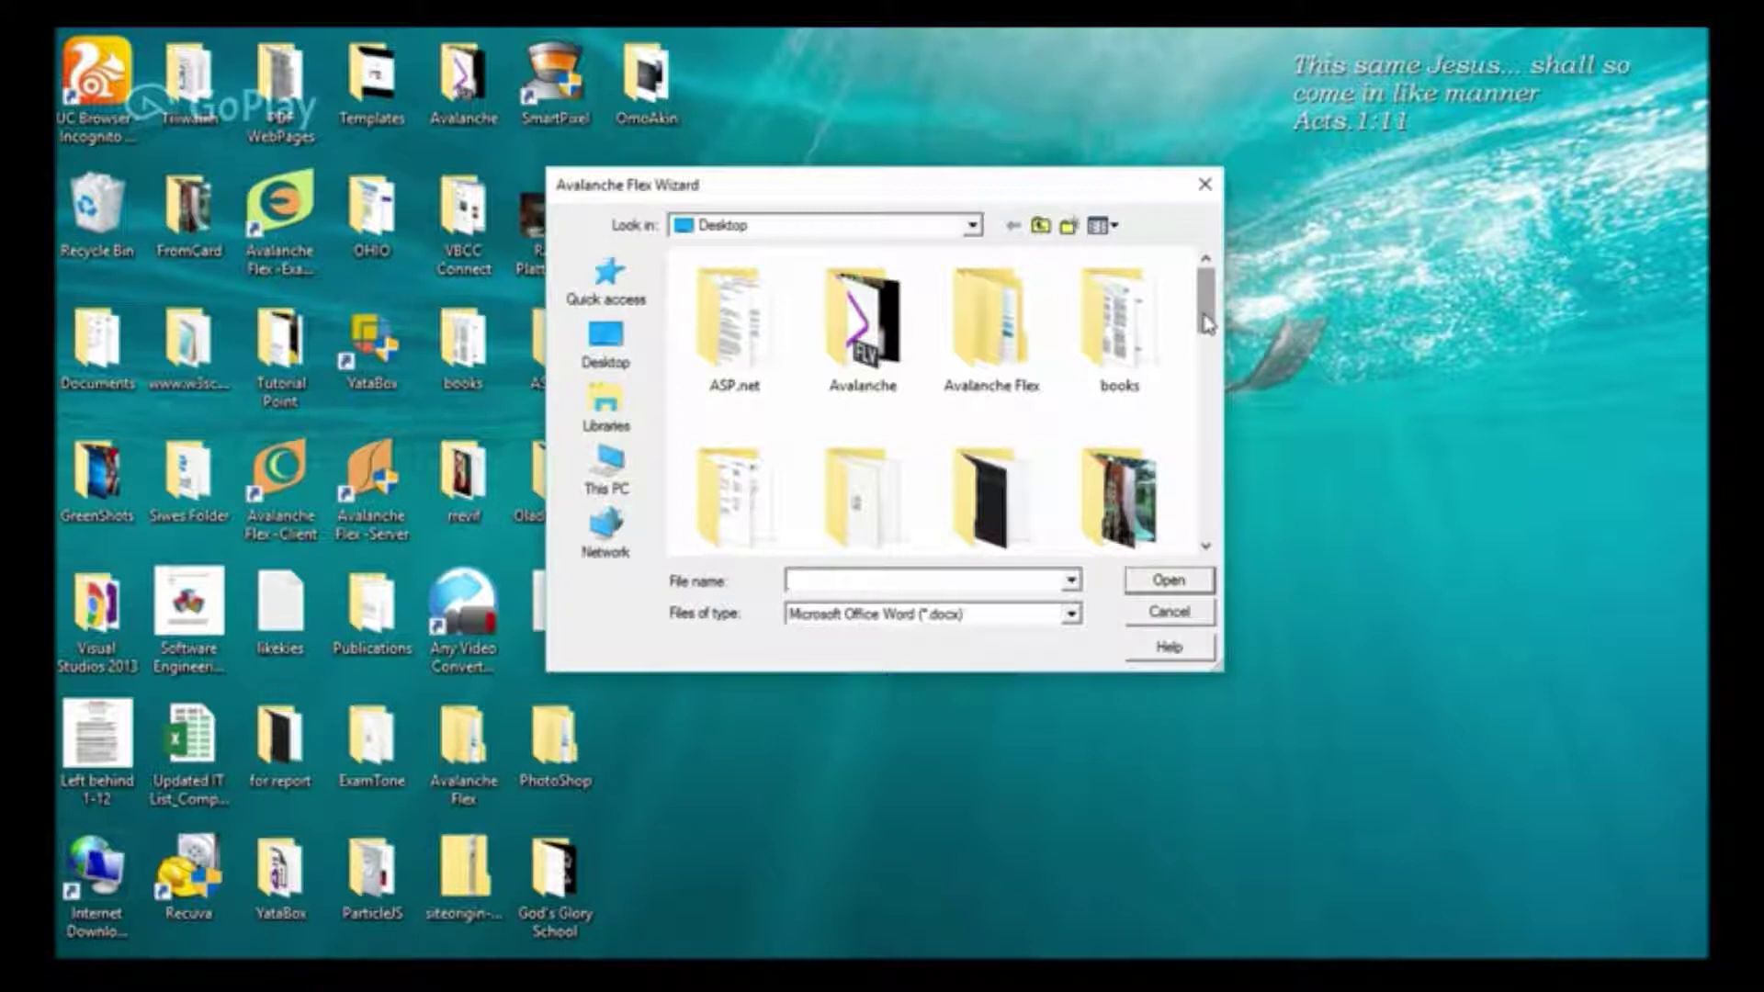
Open 'English MS word format genuine' from the wizard's file list.
left_click_drag(1207, 322, 1225, 516)
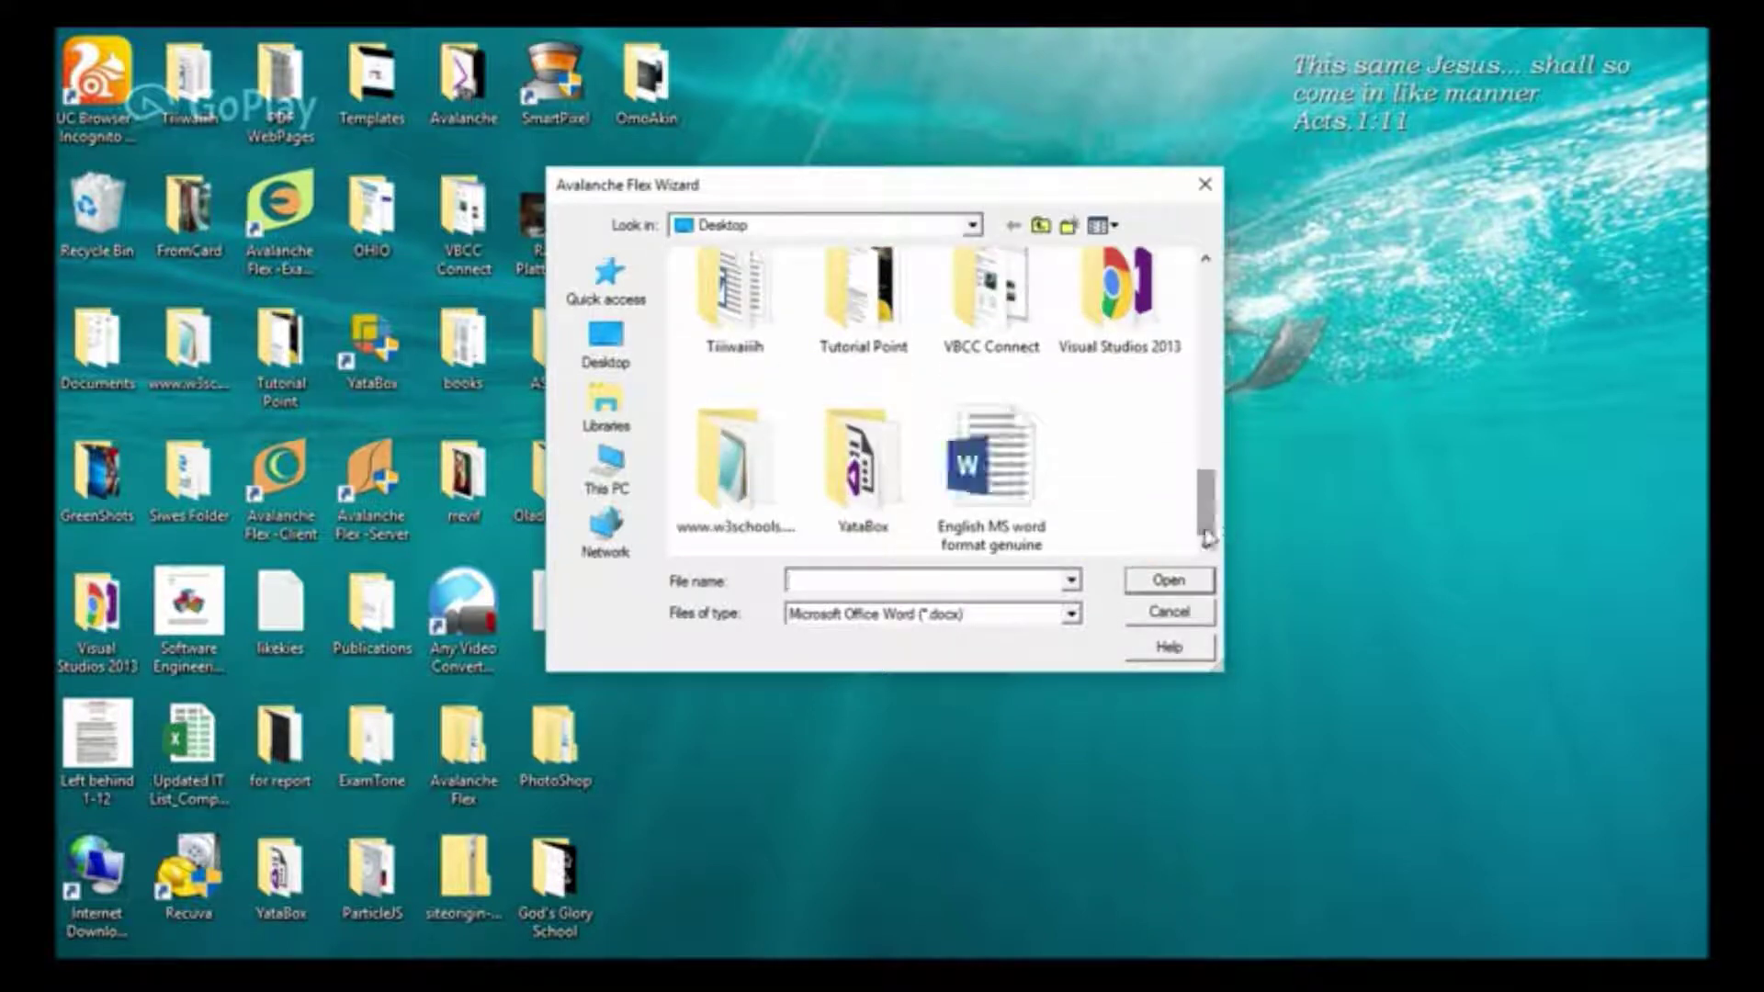
left_click(956, 470)
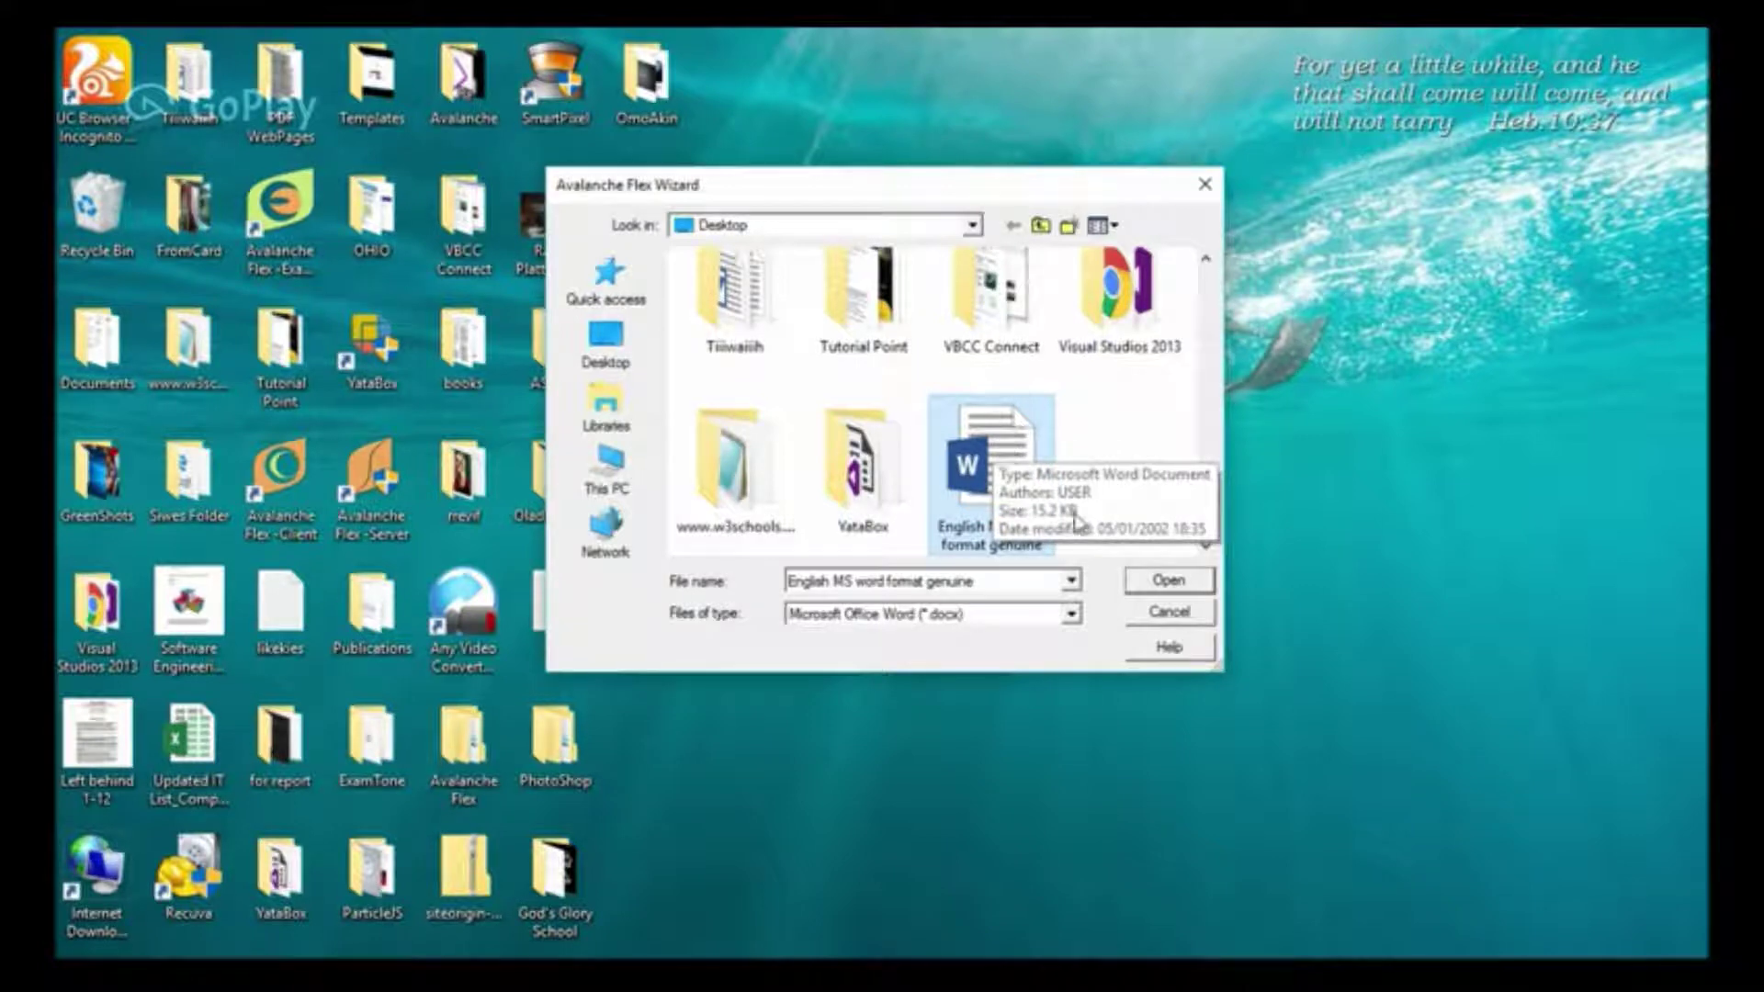
left_click(1199, 583)
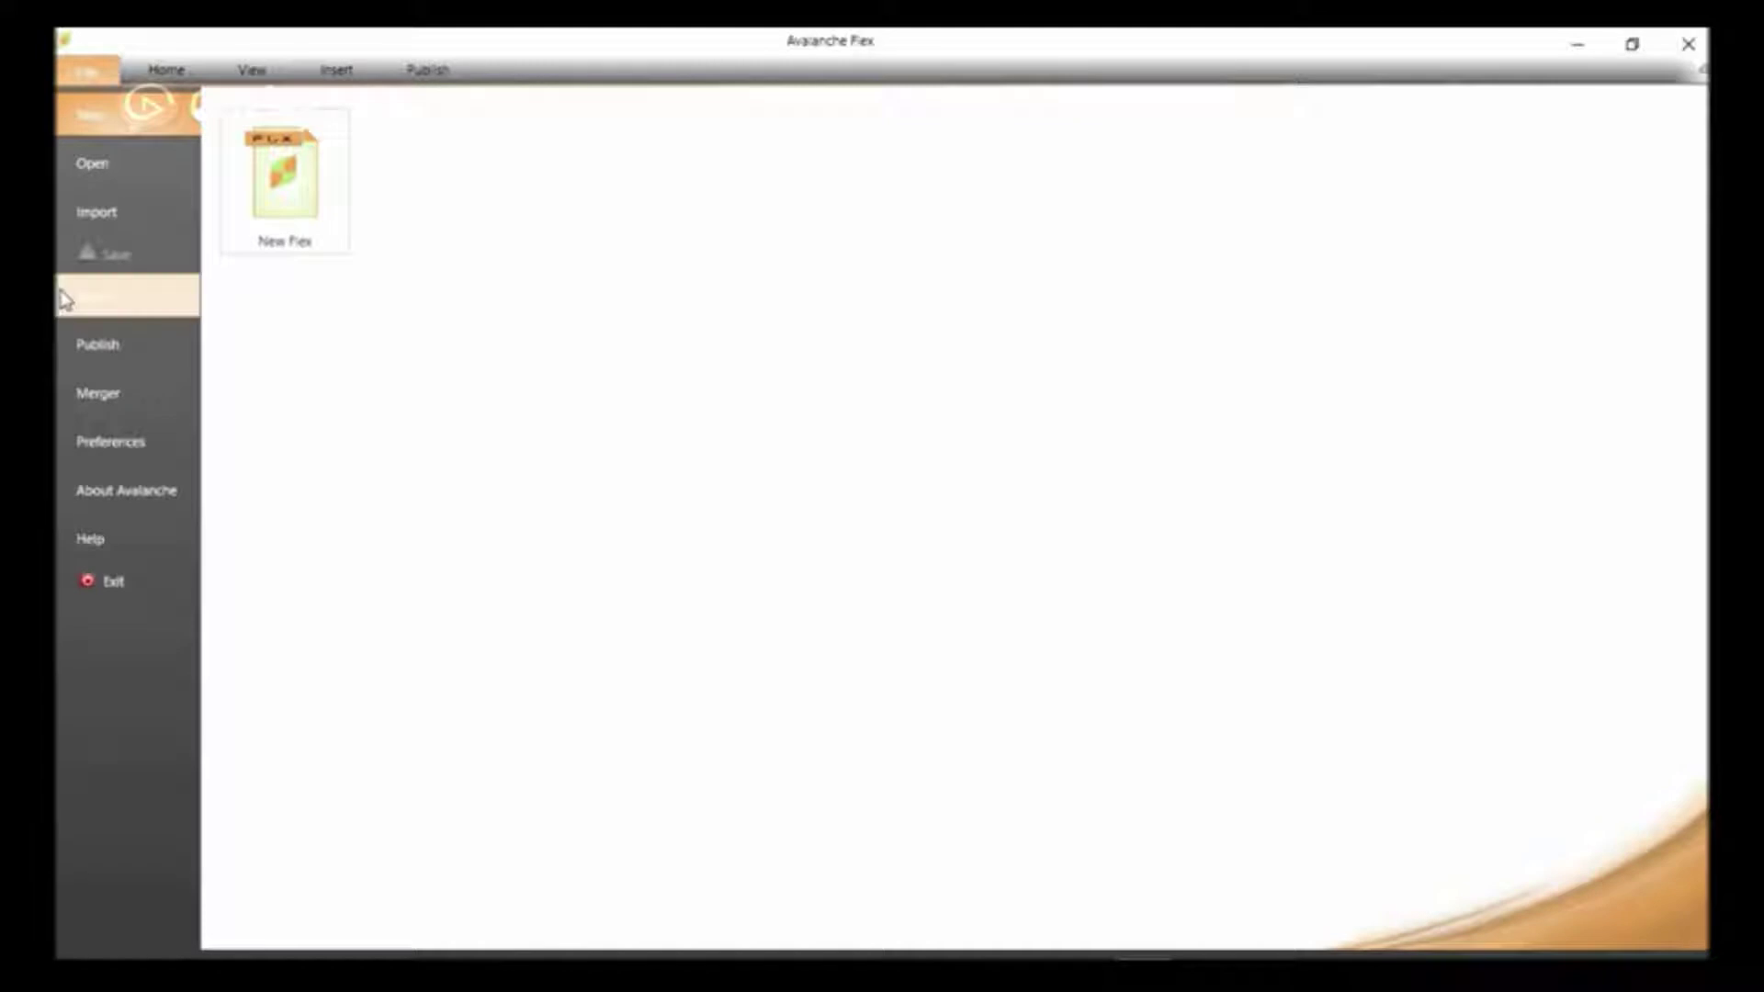
Import the Word exam's questions, producing an answer grid of Group 21 and 20 questions.
left_click(122, 219)
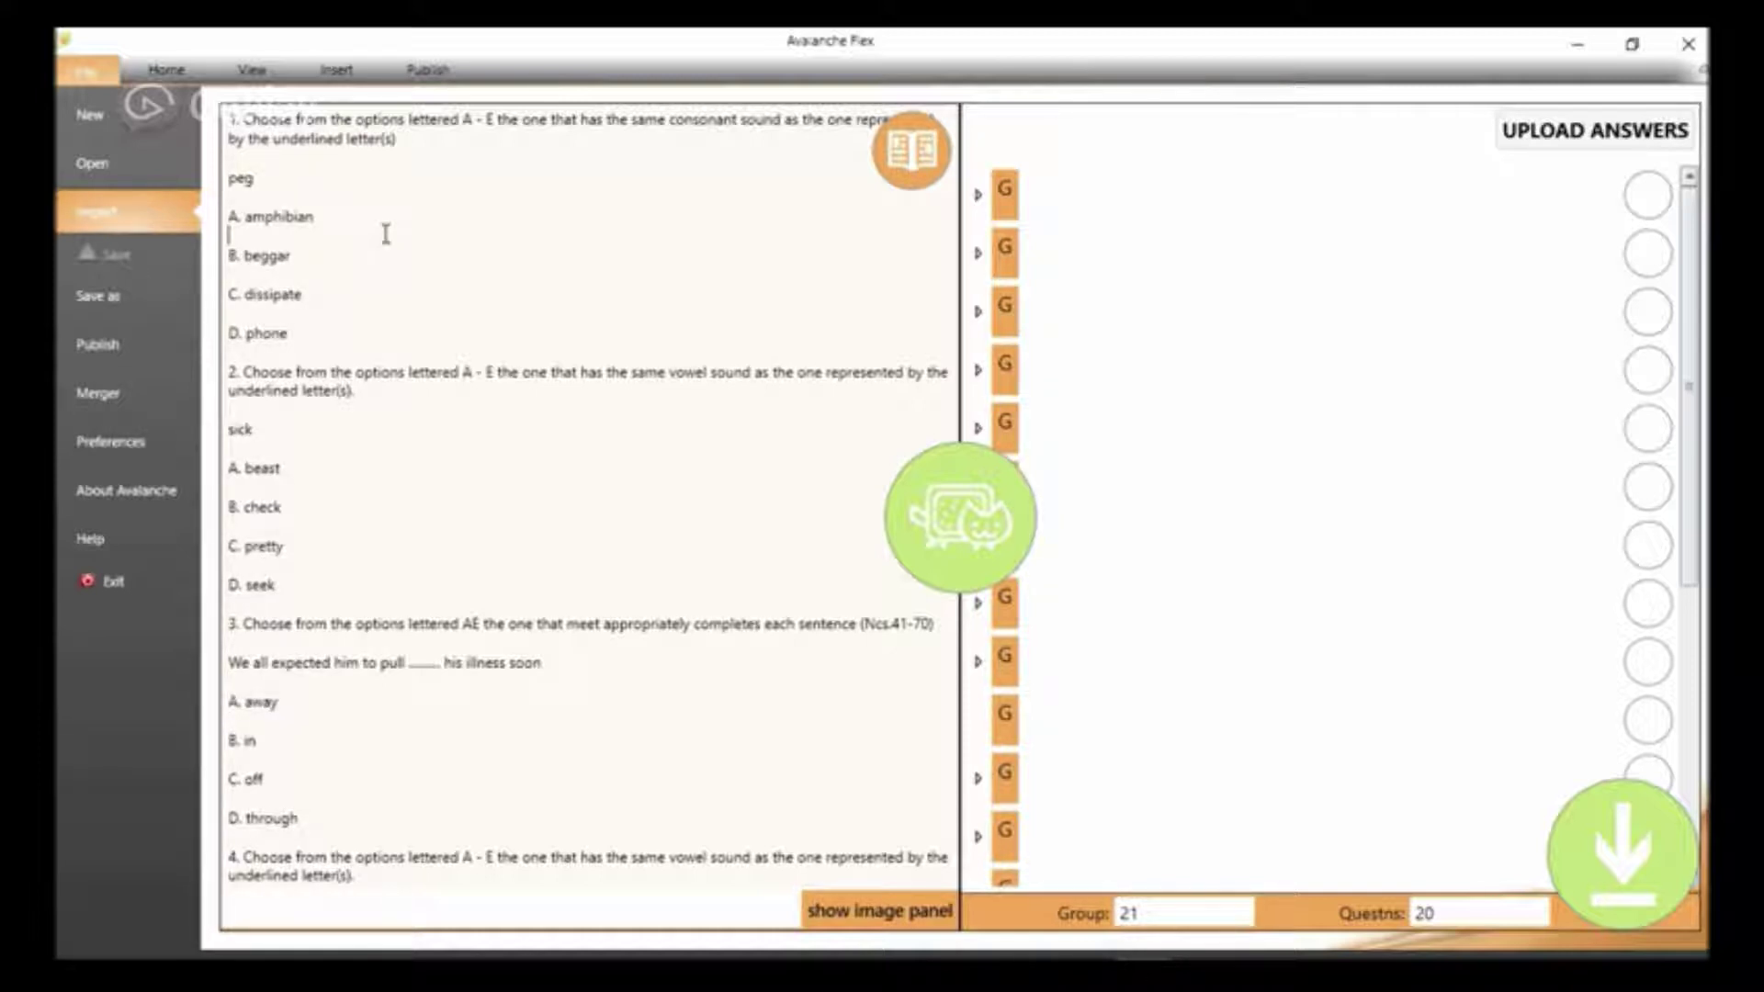
left_click(386, 234)
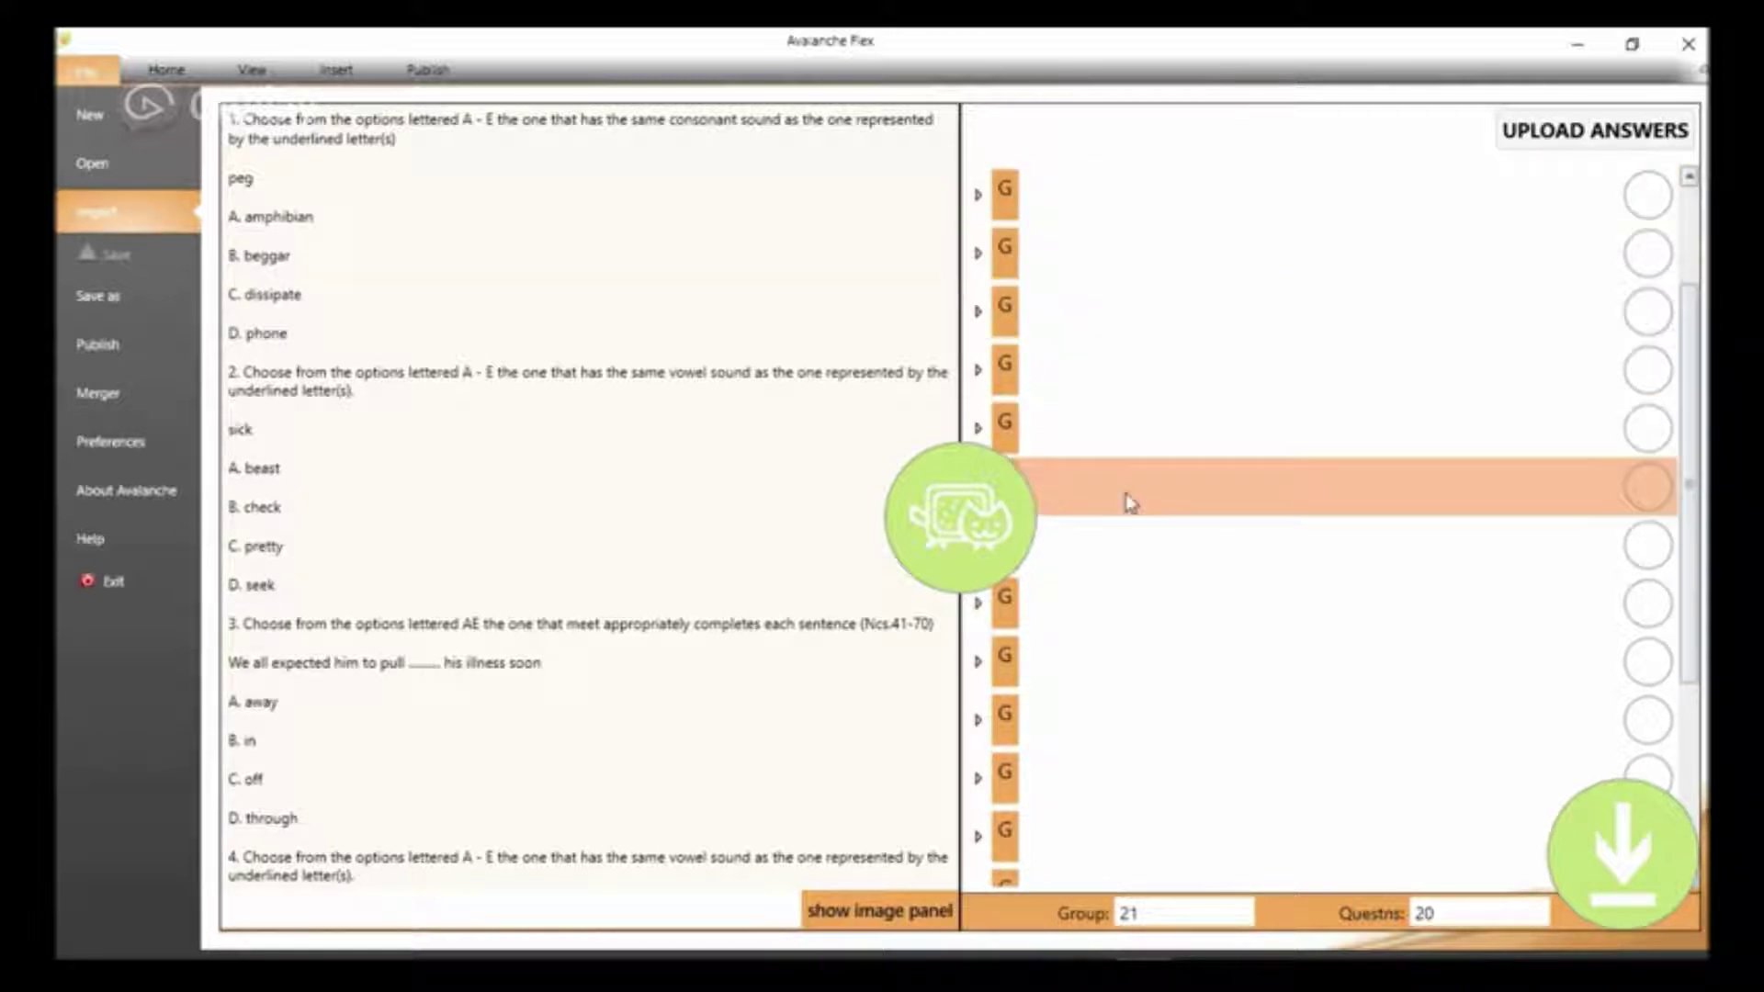
scroll(1324, 515, "down", 3)
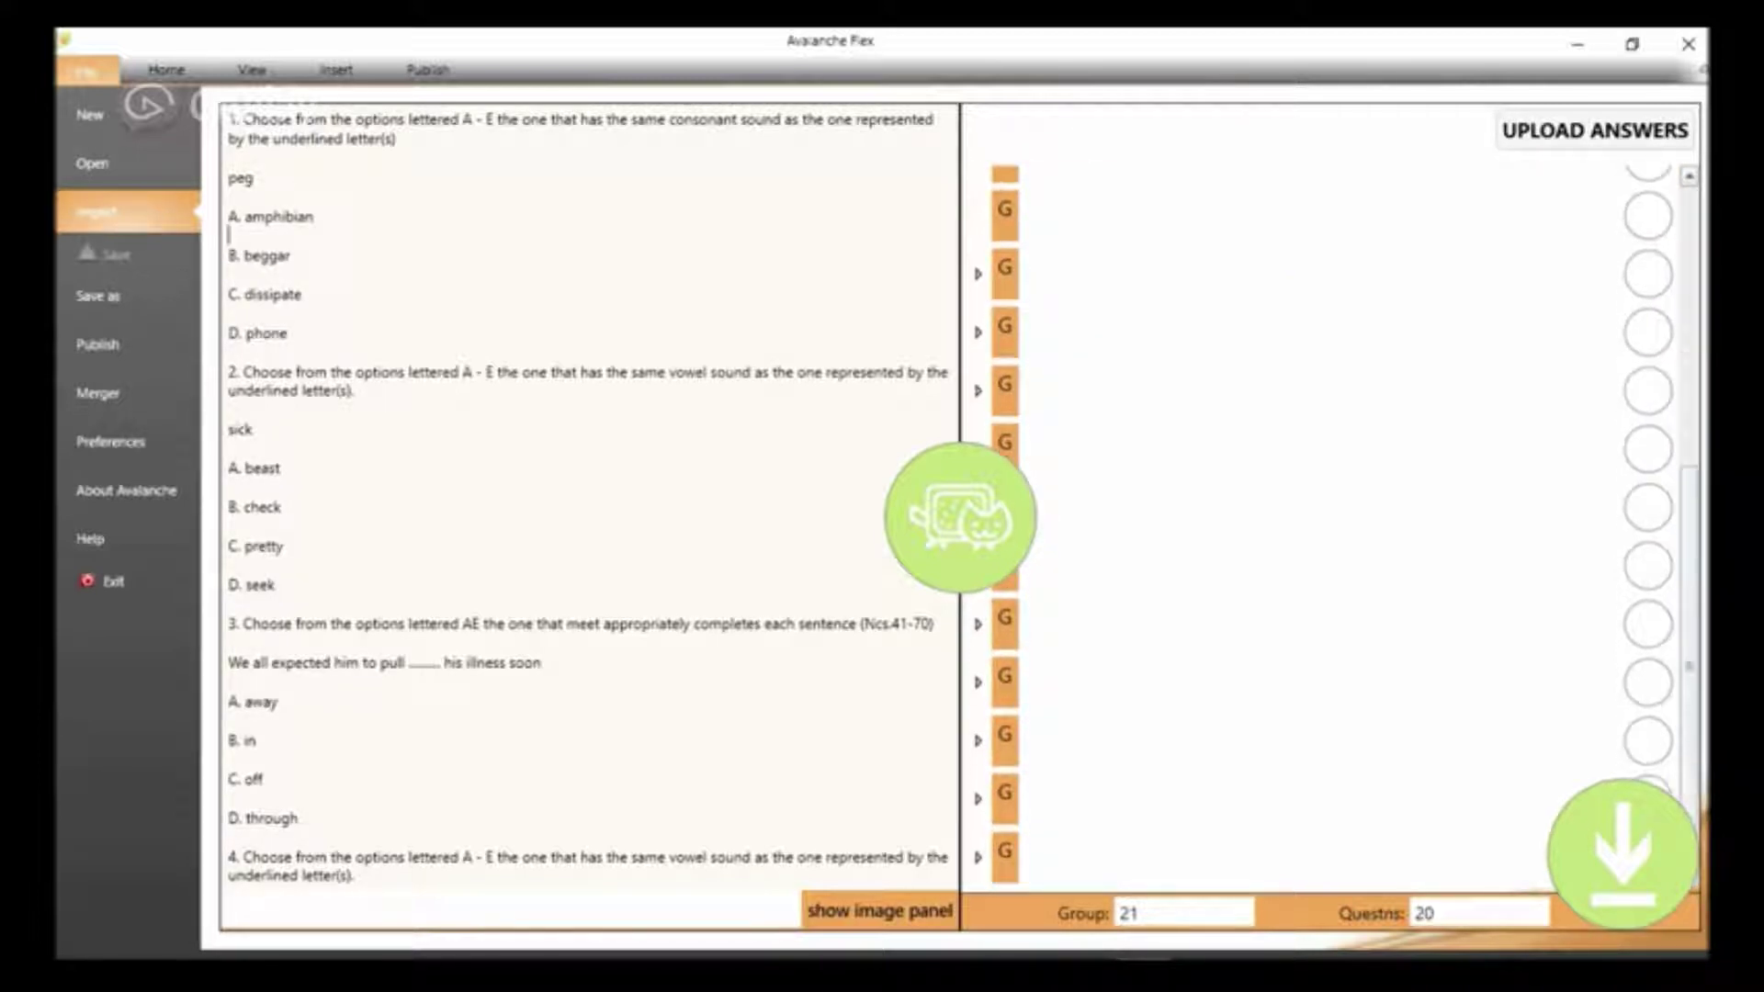
scroll(1332, 283, "up", 3)
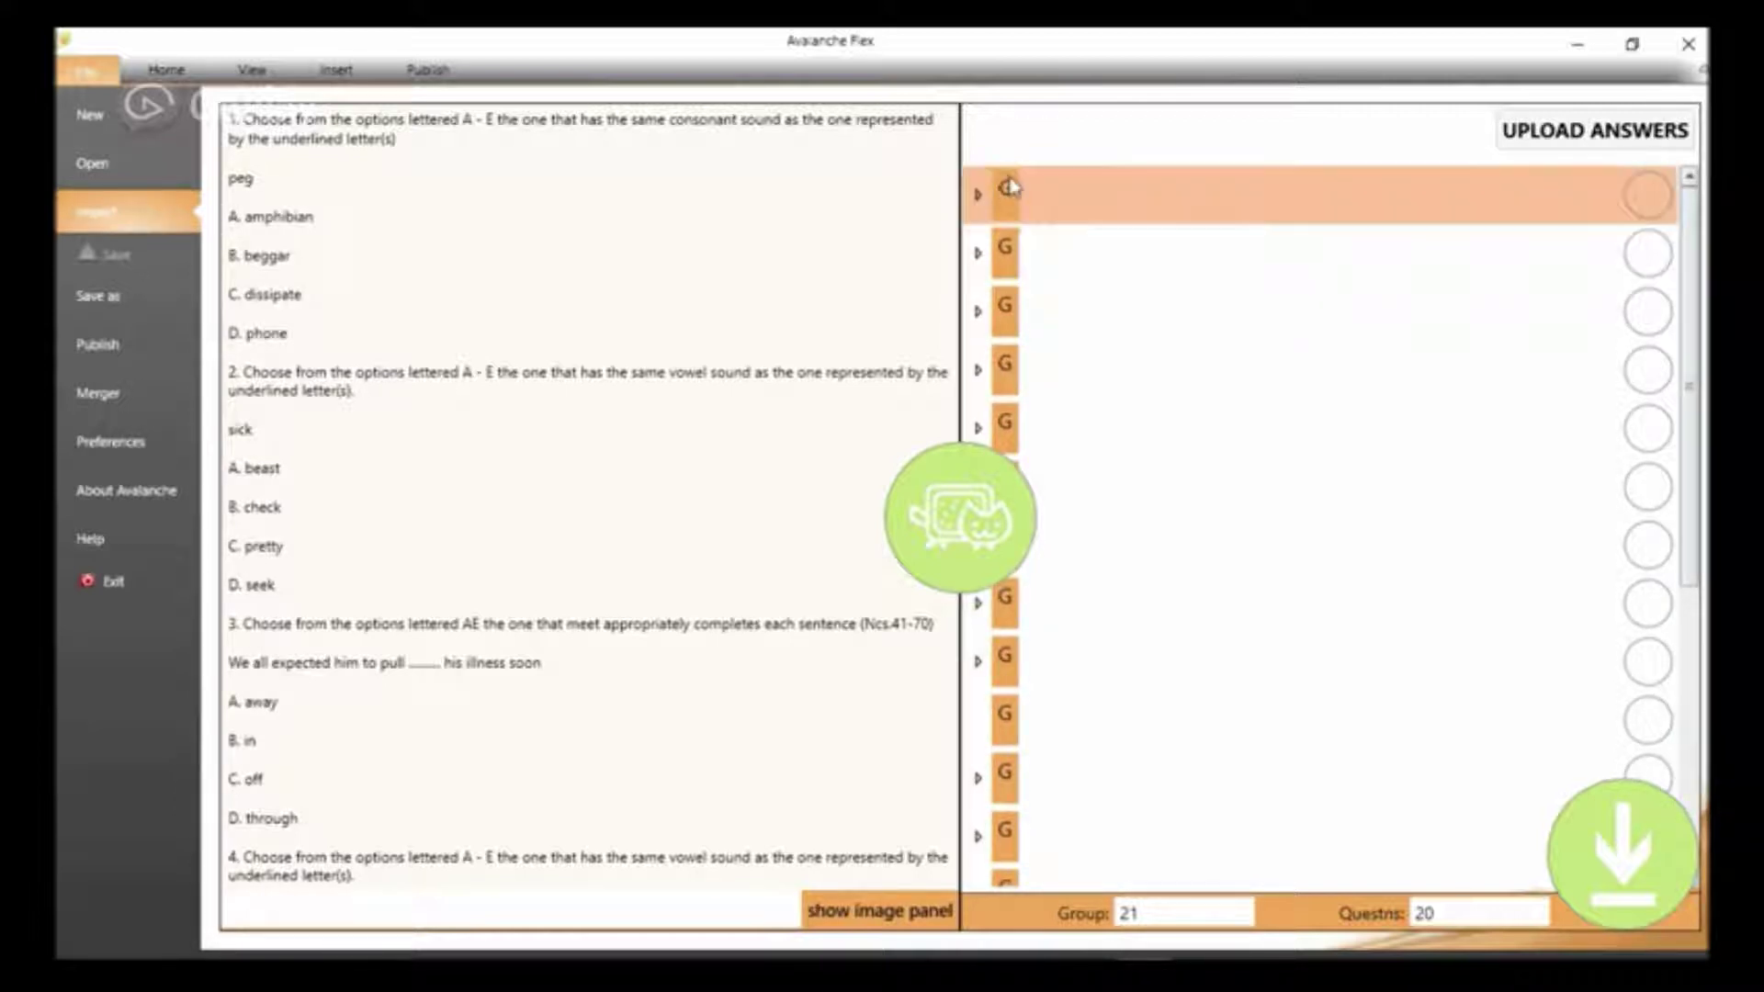
left_click(387, 159)
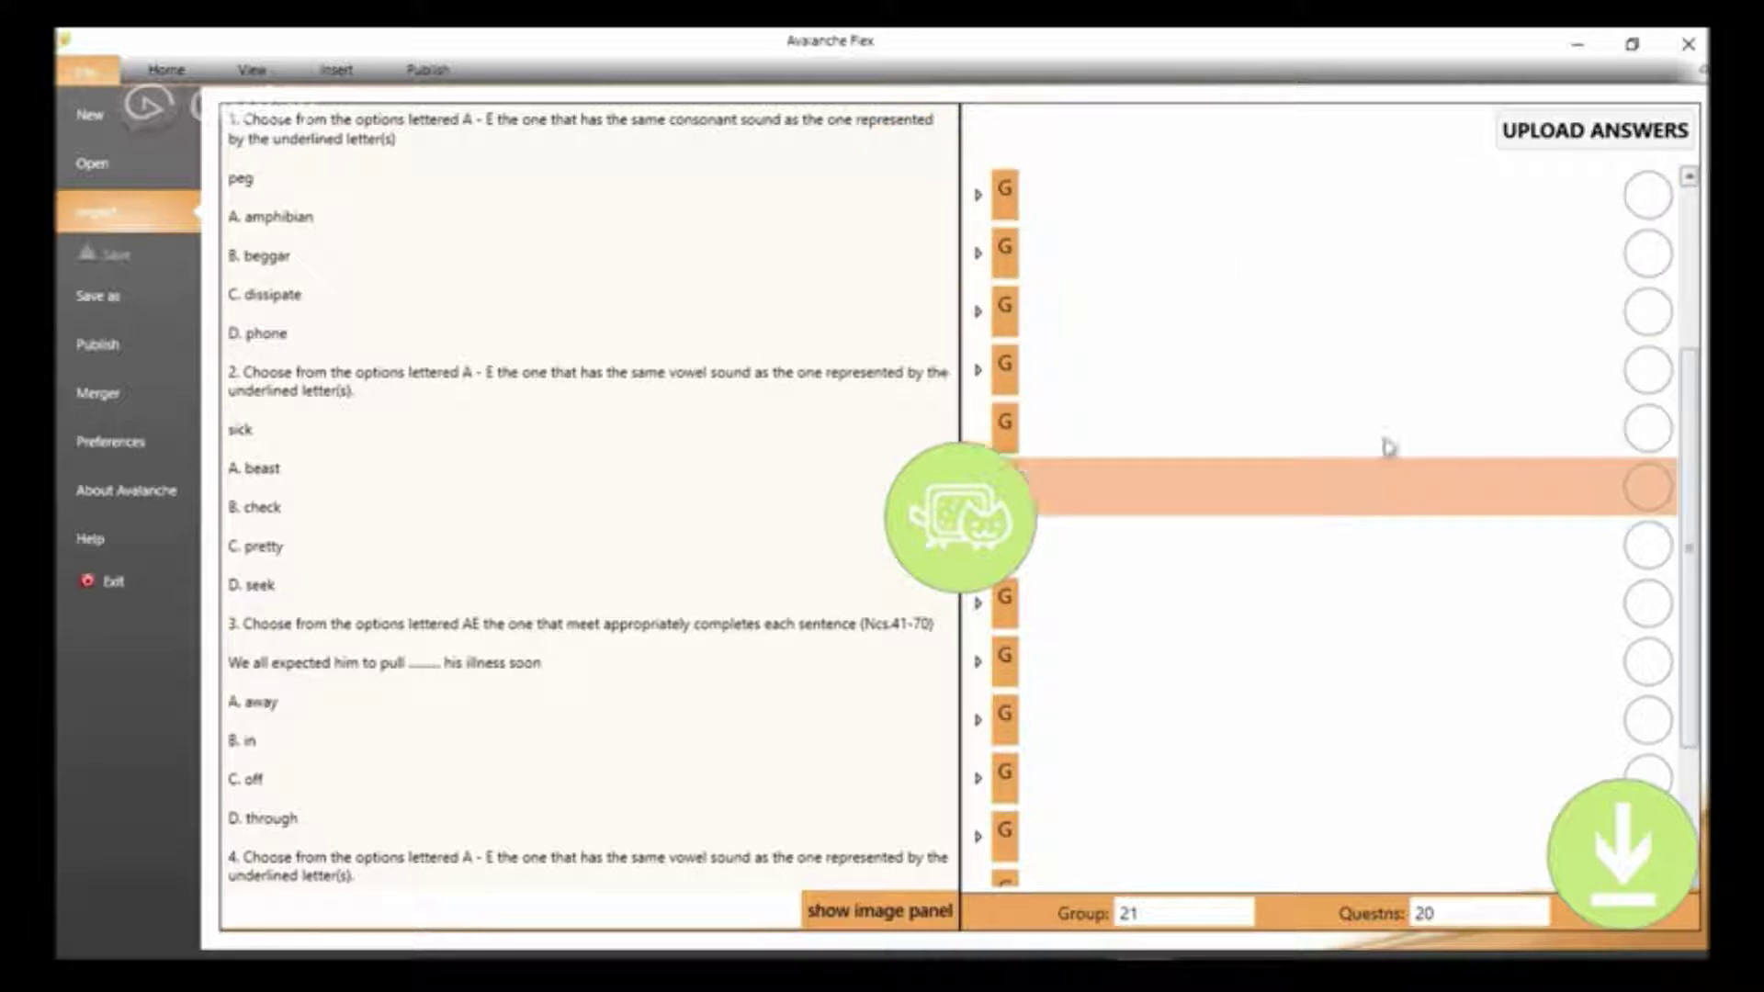
scroll(1695, 265, "up", 2)
left_click_drag(1696, 266, 1695, 228)
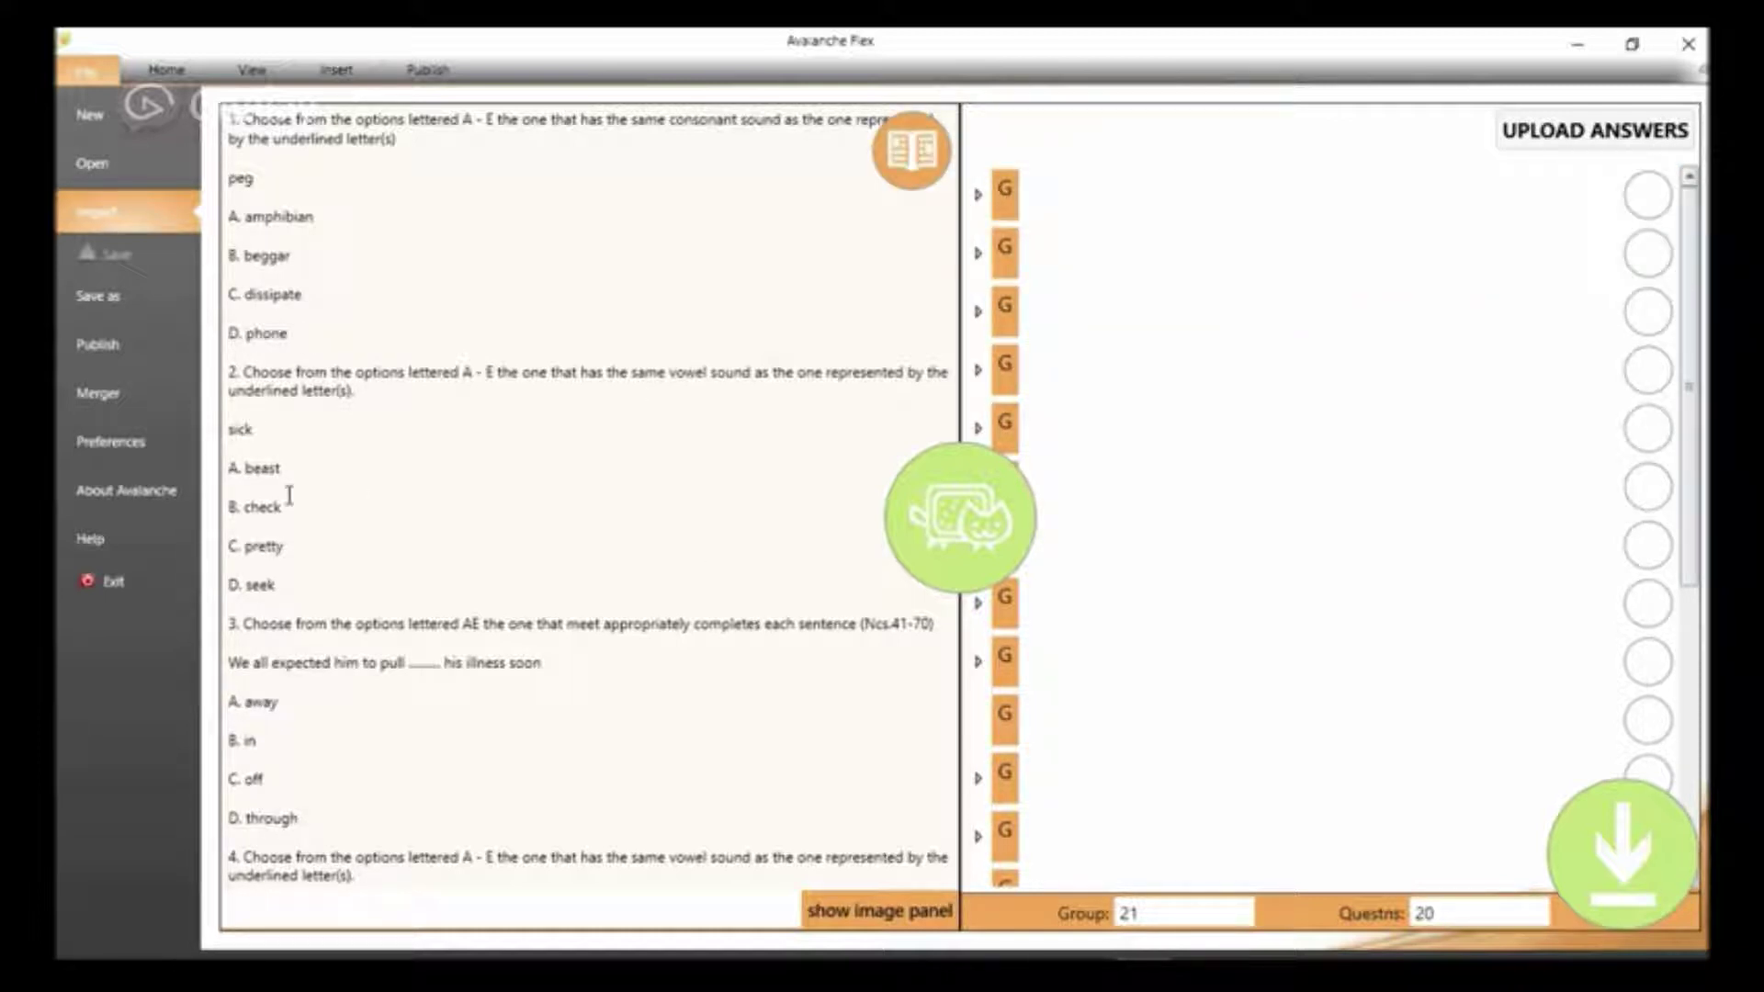
scroll(422, 434, "down", 10)
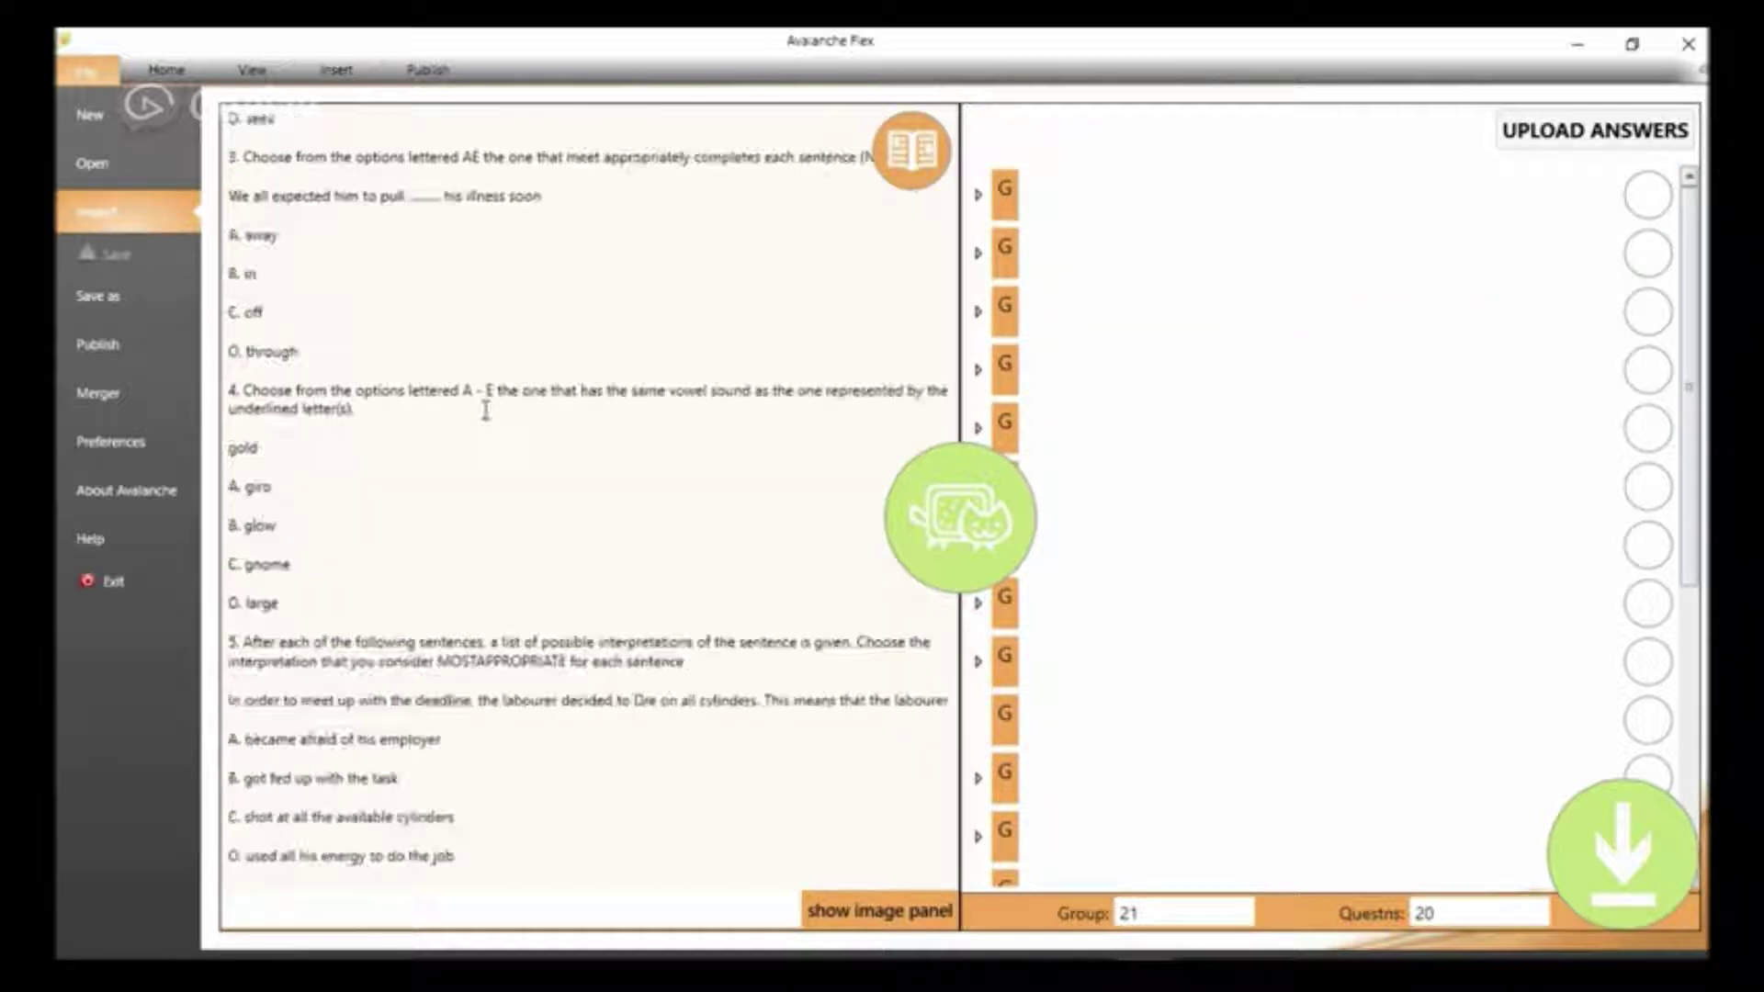
scroll(496, 294, "up", 10)
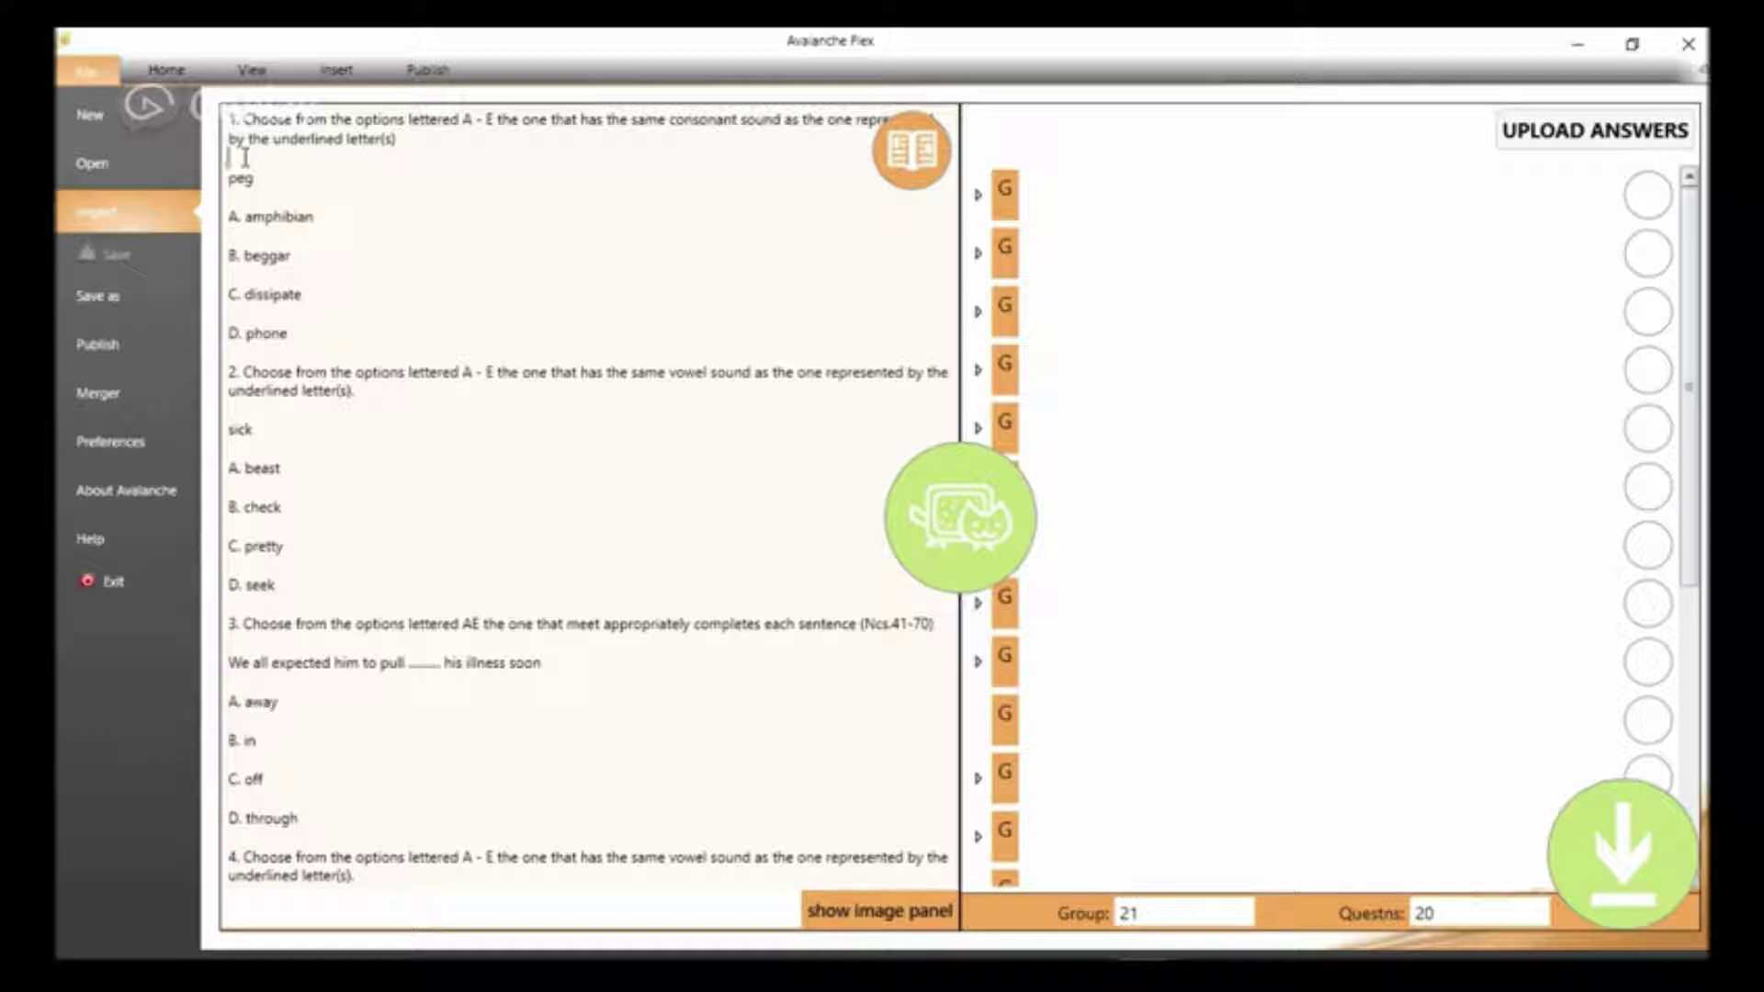
Delete the blank lines around 'peg' and between question 1's options through C. dissipate.
left_click(245, 158)
key("Delete")
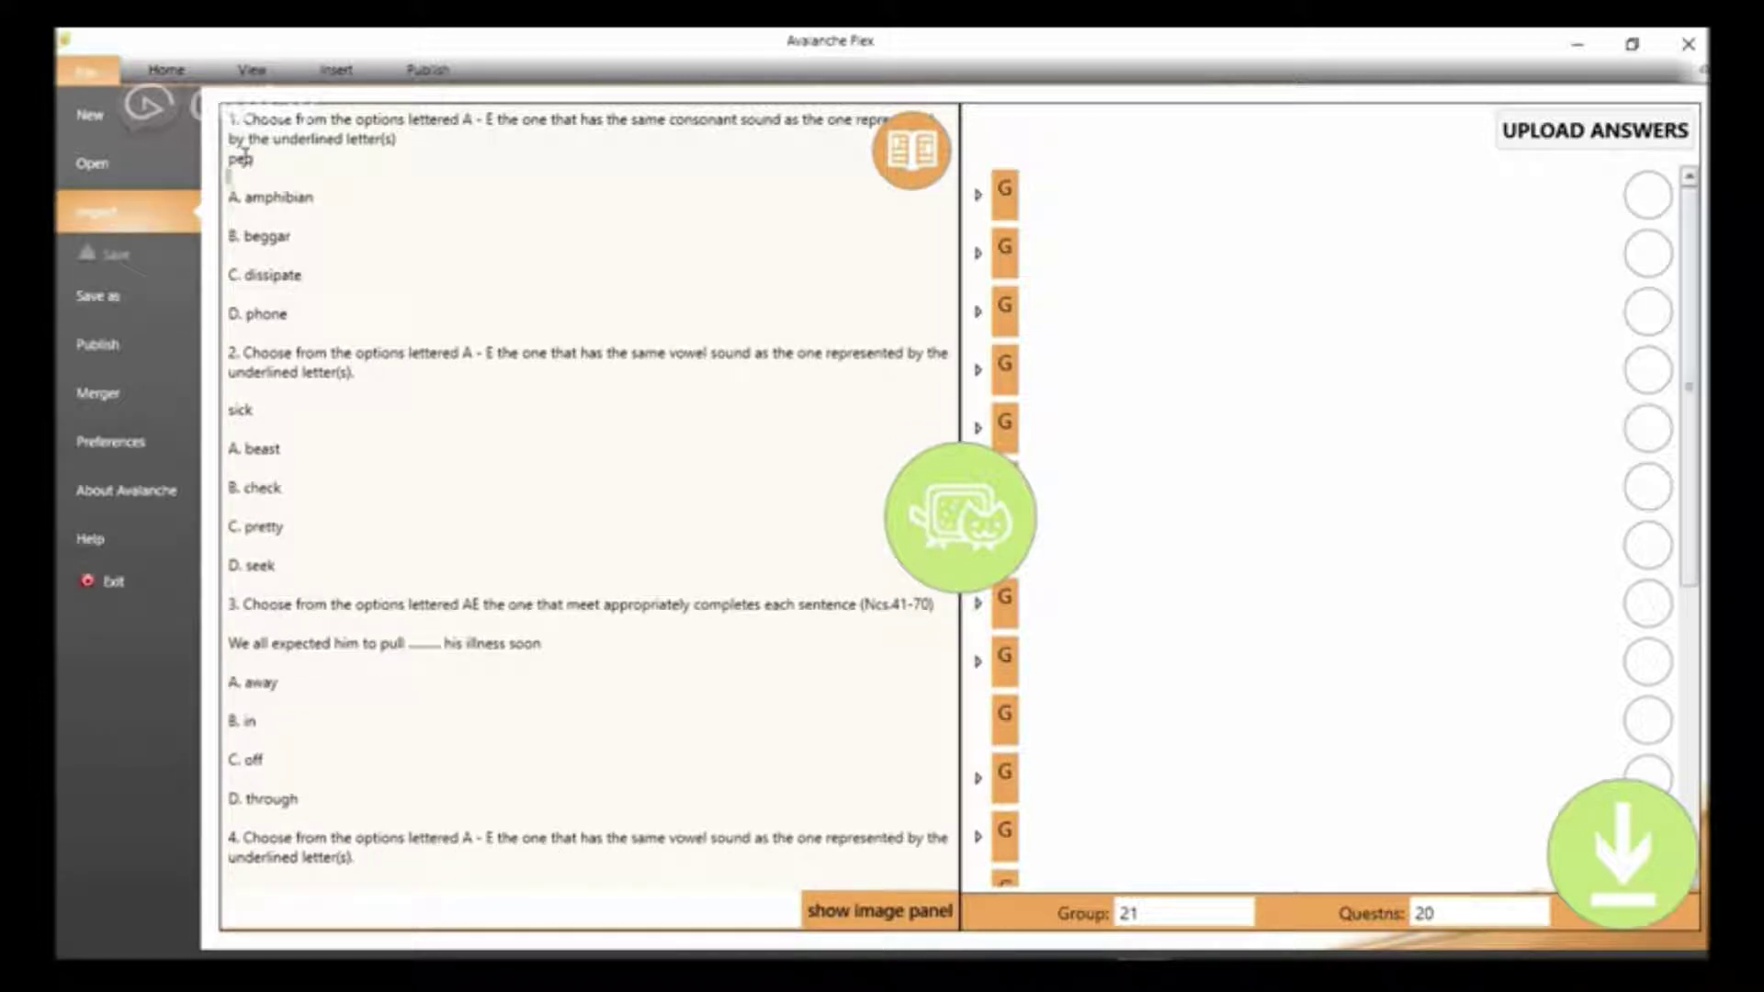
left_click(248, 158)
key("Delete")
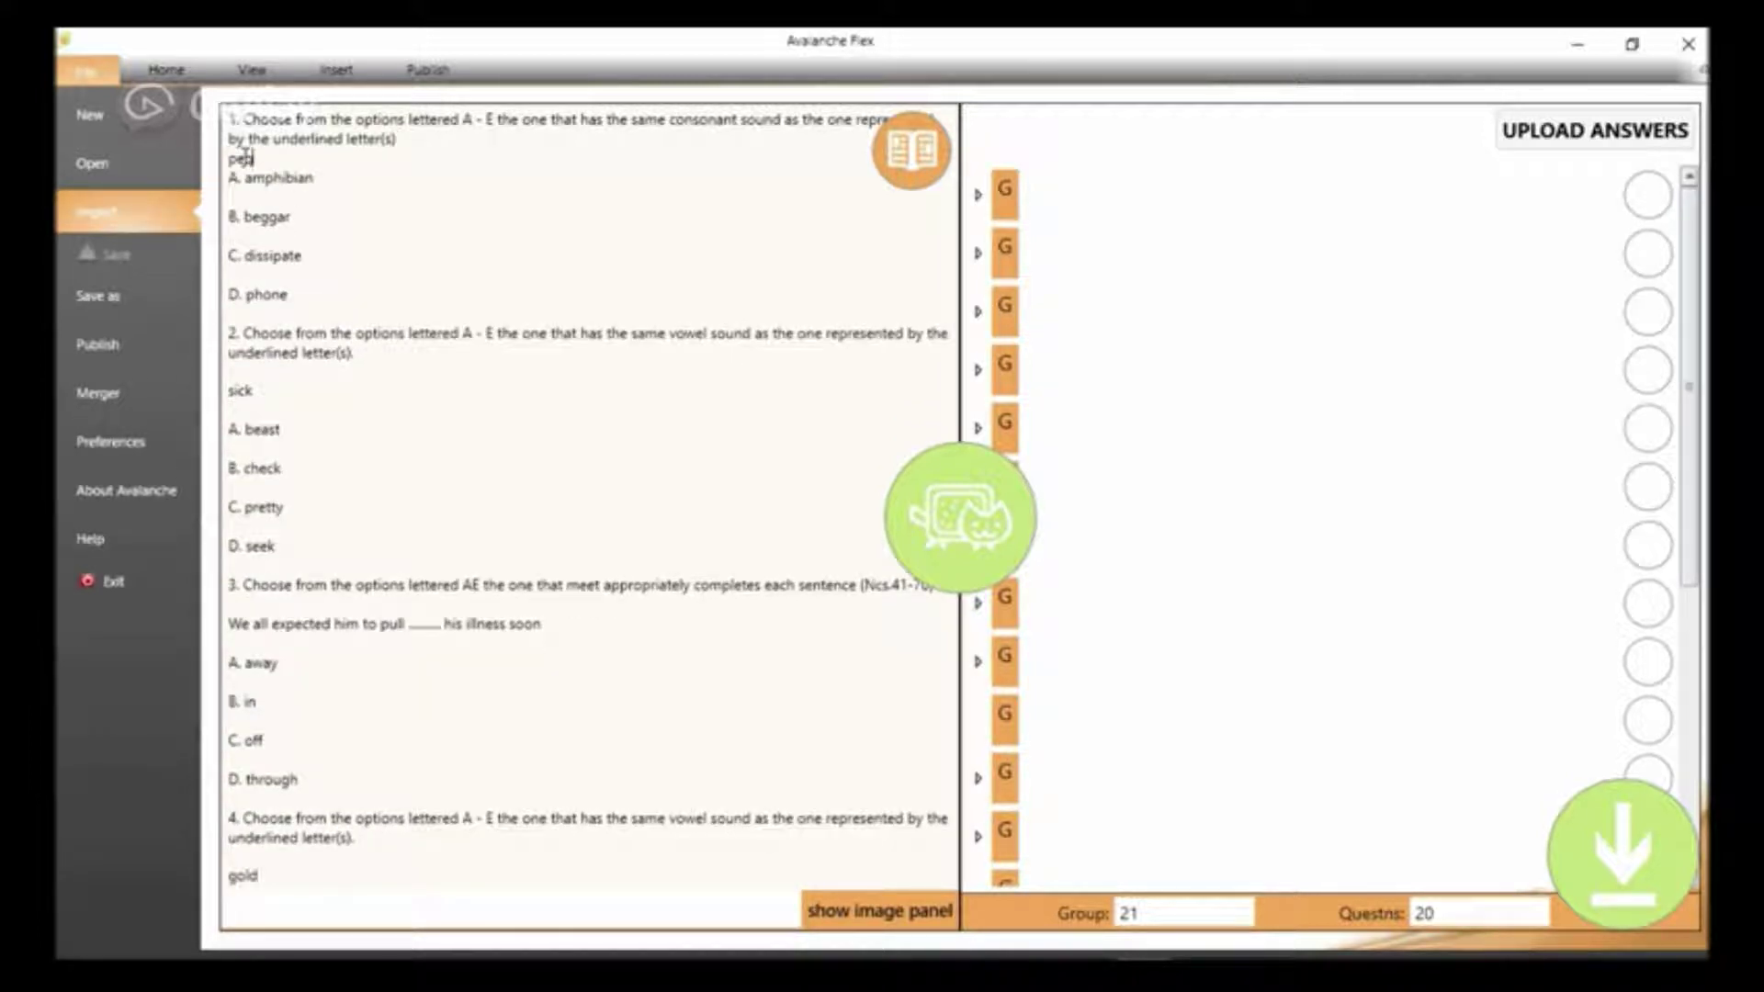
key("Delete")
key("End")
key("Delete")
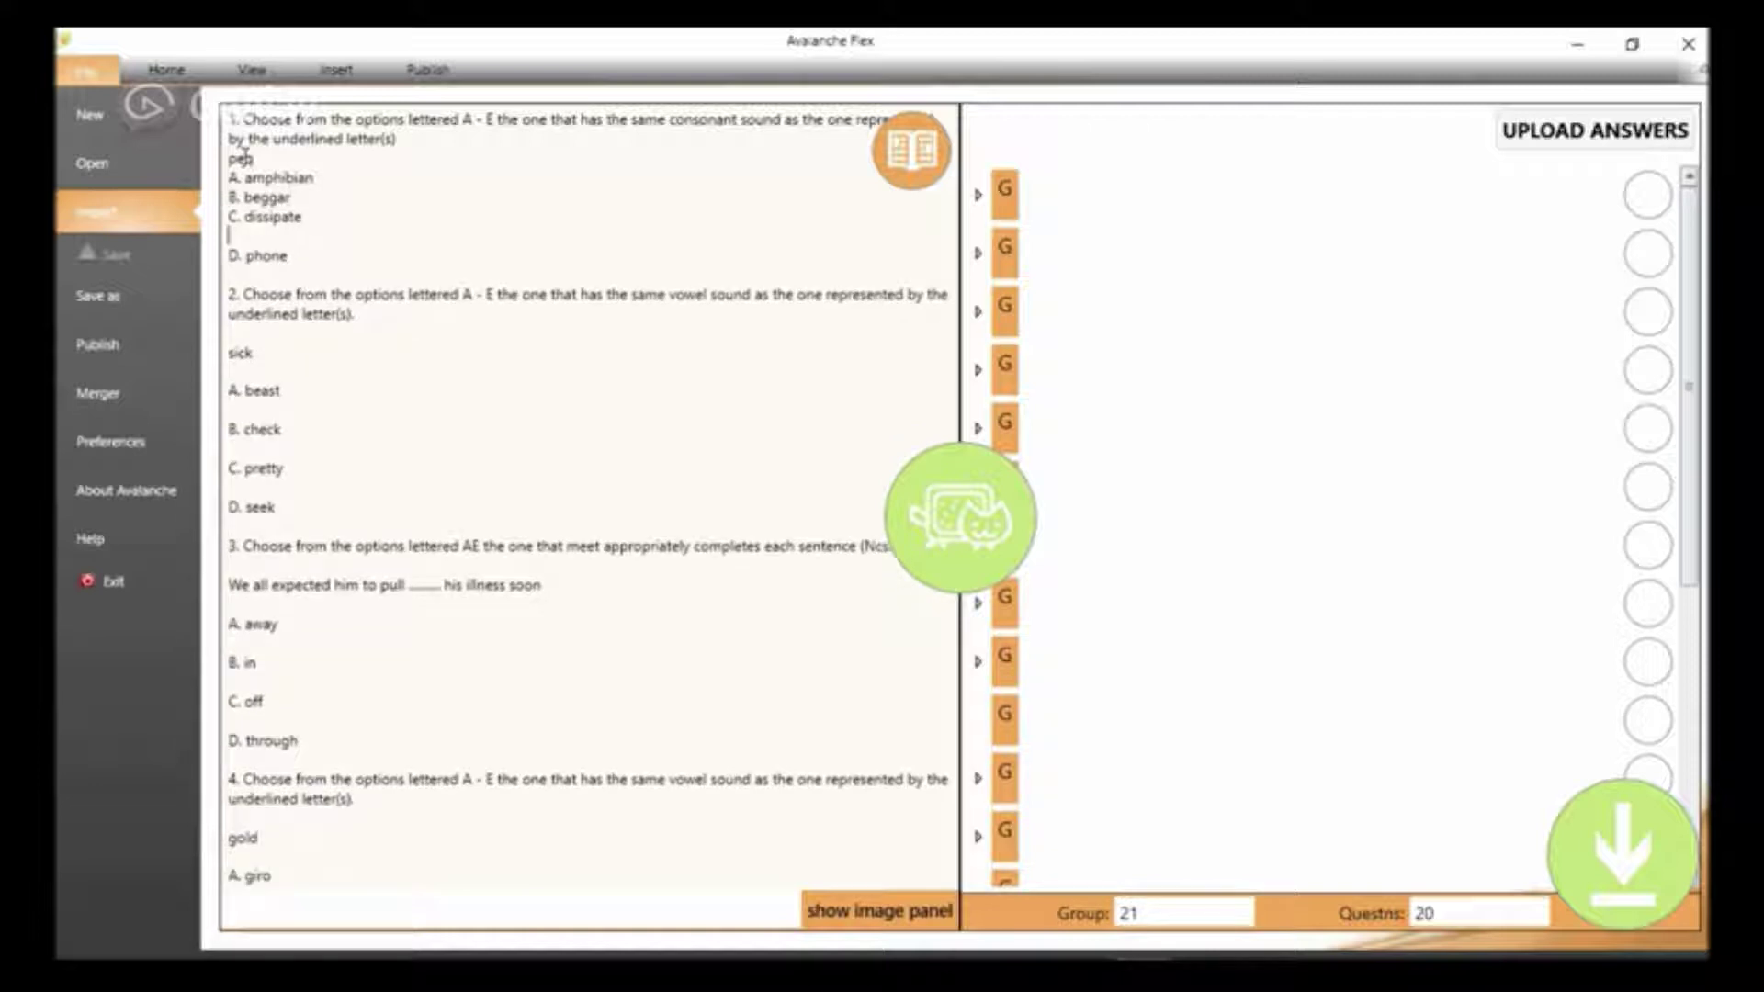
key("Delete")
key("End")
key("Delete")
key("Down")
key("End")
key("Delete")
key("End")
key("Delete")
key("Down")
key("Down")
Remove the blank lines between question 2's options.
key("Delete")
key("End")
key("Delete")
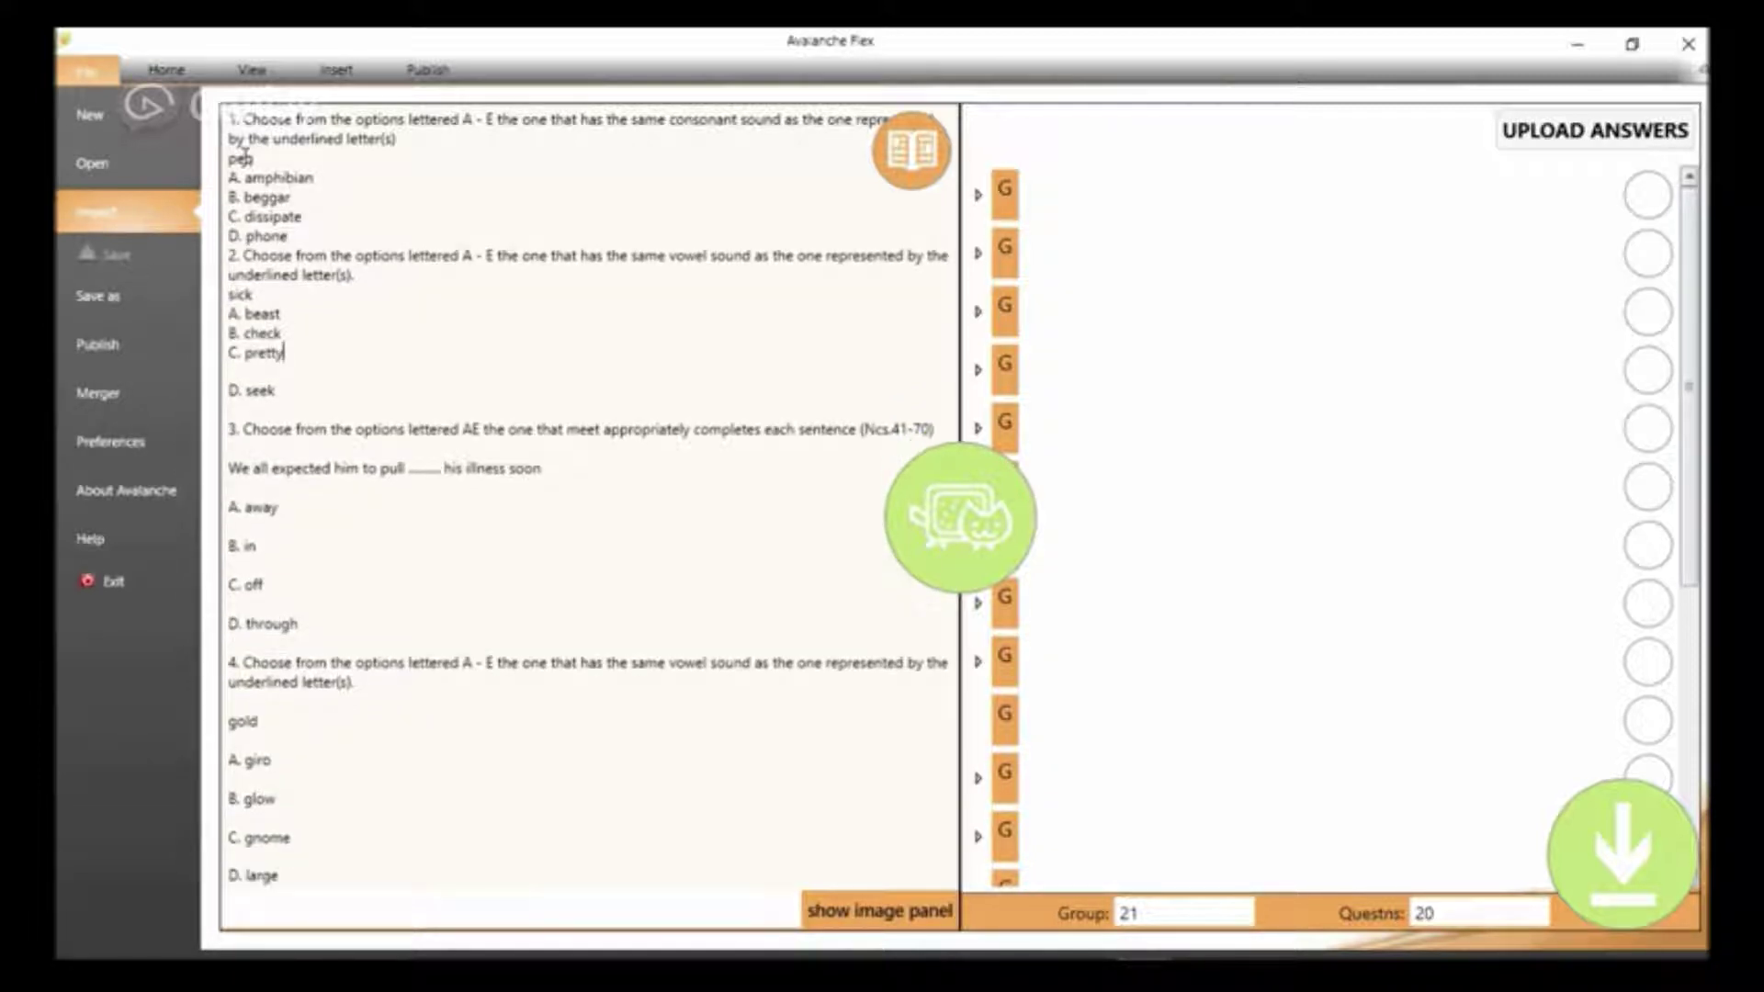
key("End")
key("Delete")
key("End")
key("Delete")
Remove the blank lines throughout question 3.
key("Delete")
key("End")
key("Delete")
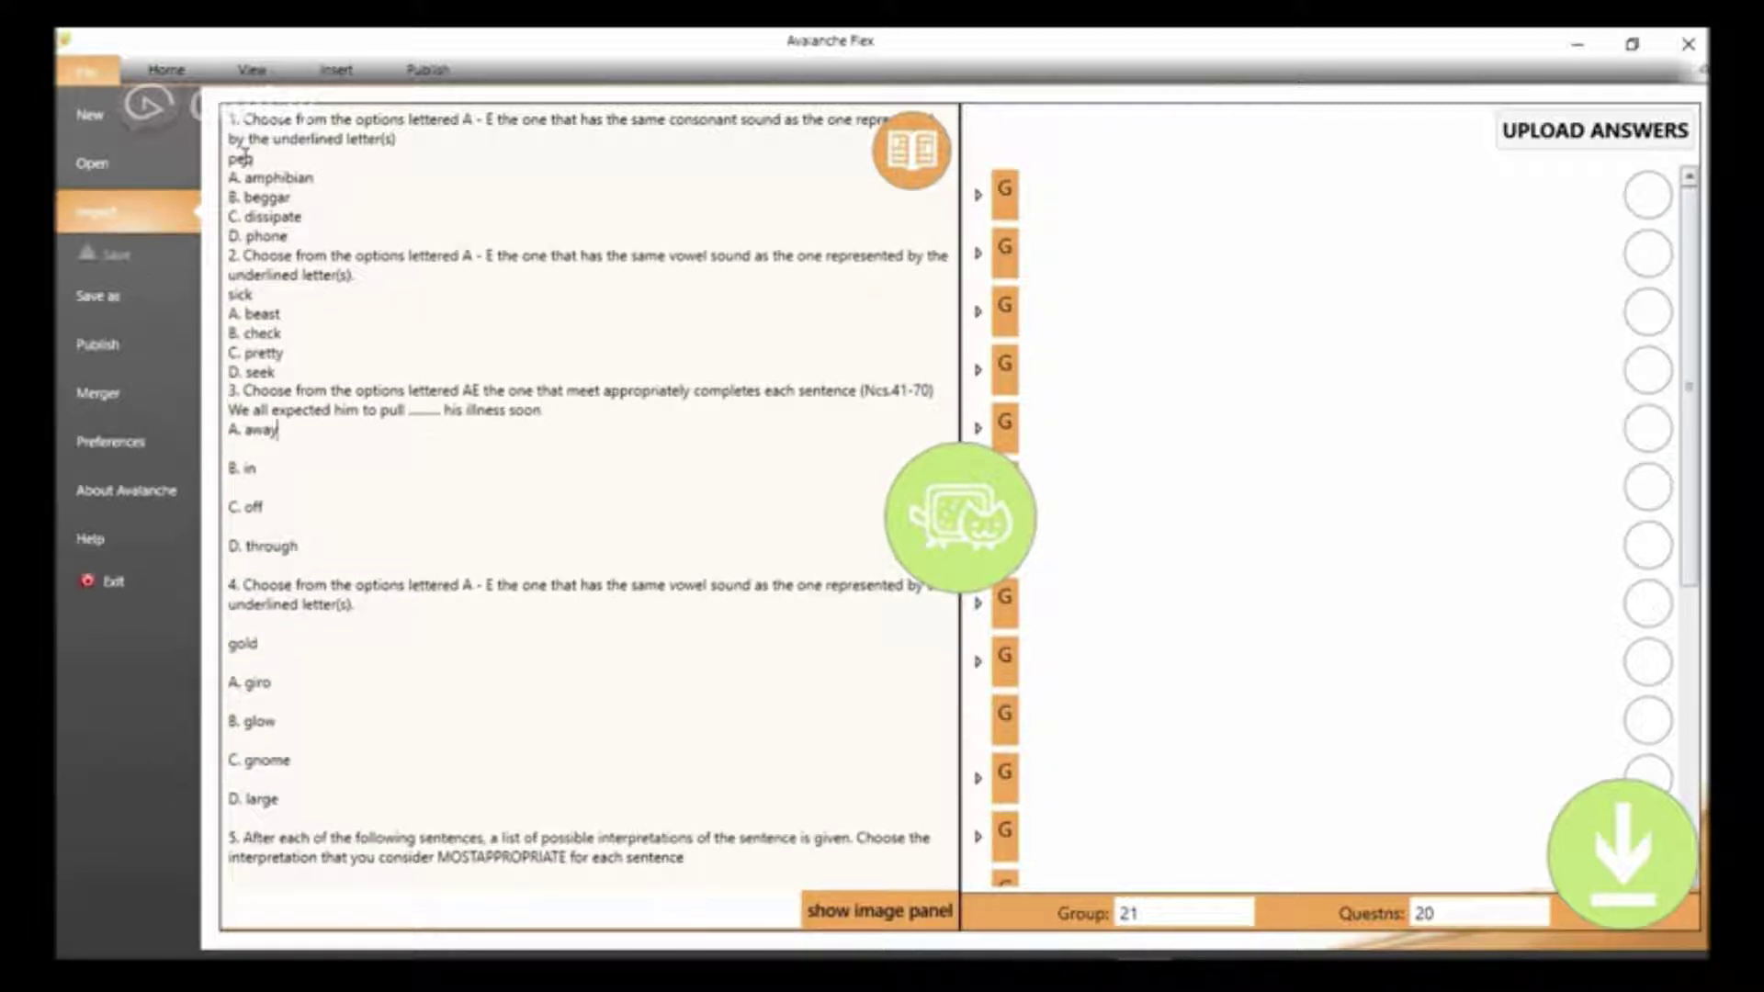
key("End")
key("Delete")
key("End")
key("Delete")
key("End")
key("Delete")
key("Down")
key("Down")
Remove the blank lines within question 4, including after C. gnome.
key("Delete")
key("End")
key("Delete")
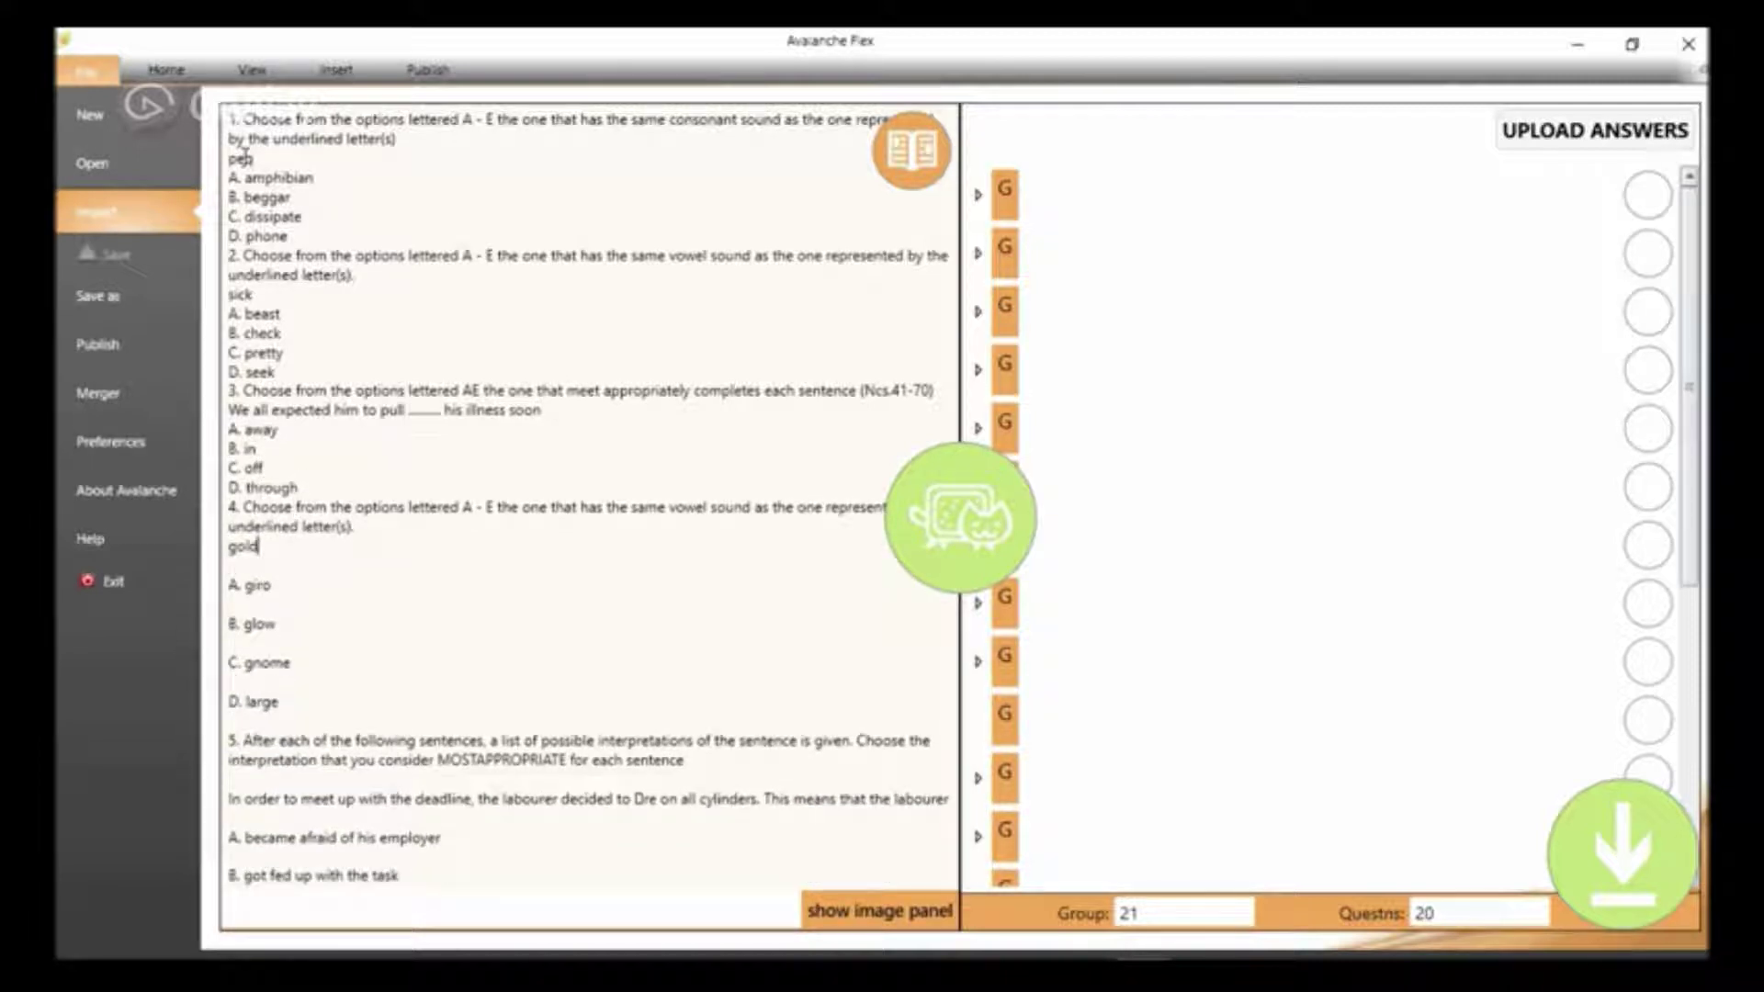
key("End")
key("Delete")
key("End")
key("Delete")
key("End")
key("Delete")
key("Down")
key("Down")
key("BackSpace")
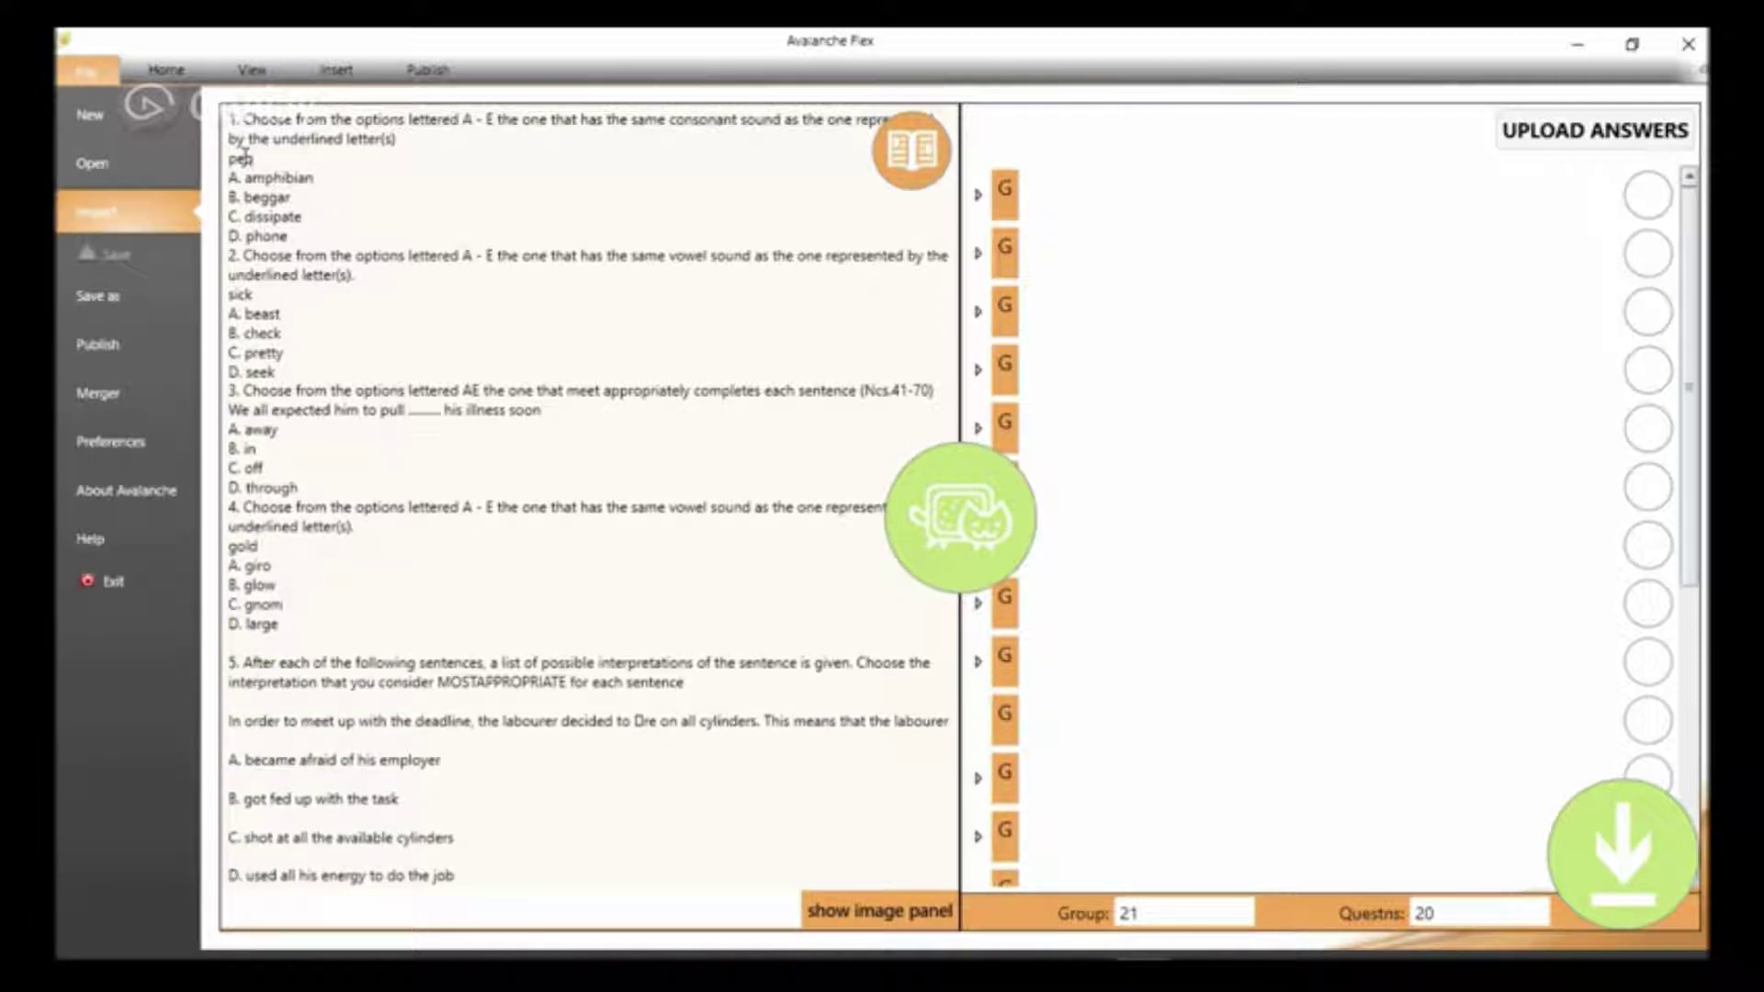
Remove the blank lines in question 5 around its instruction, labourer sentence and options A–D.
key("Delete")
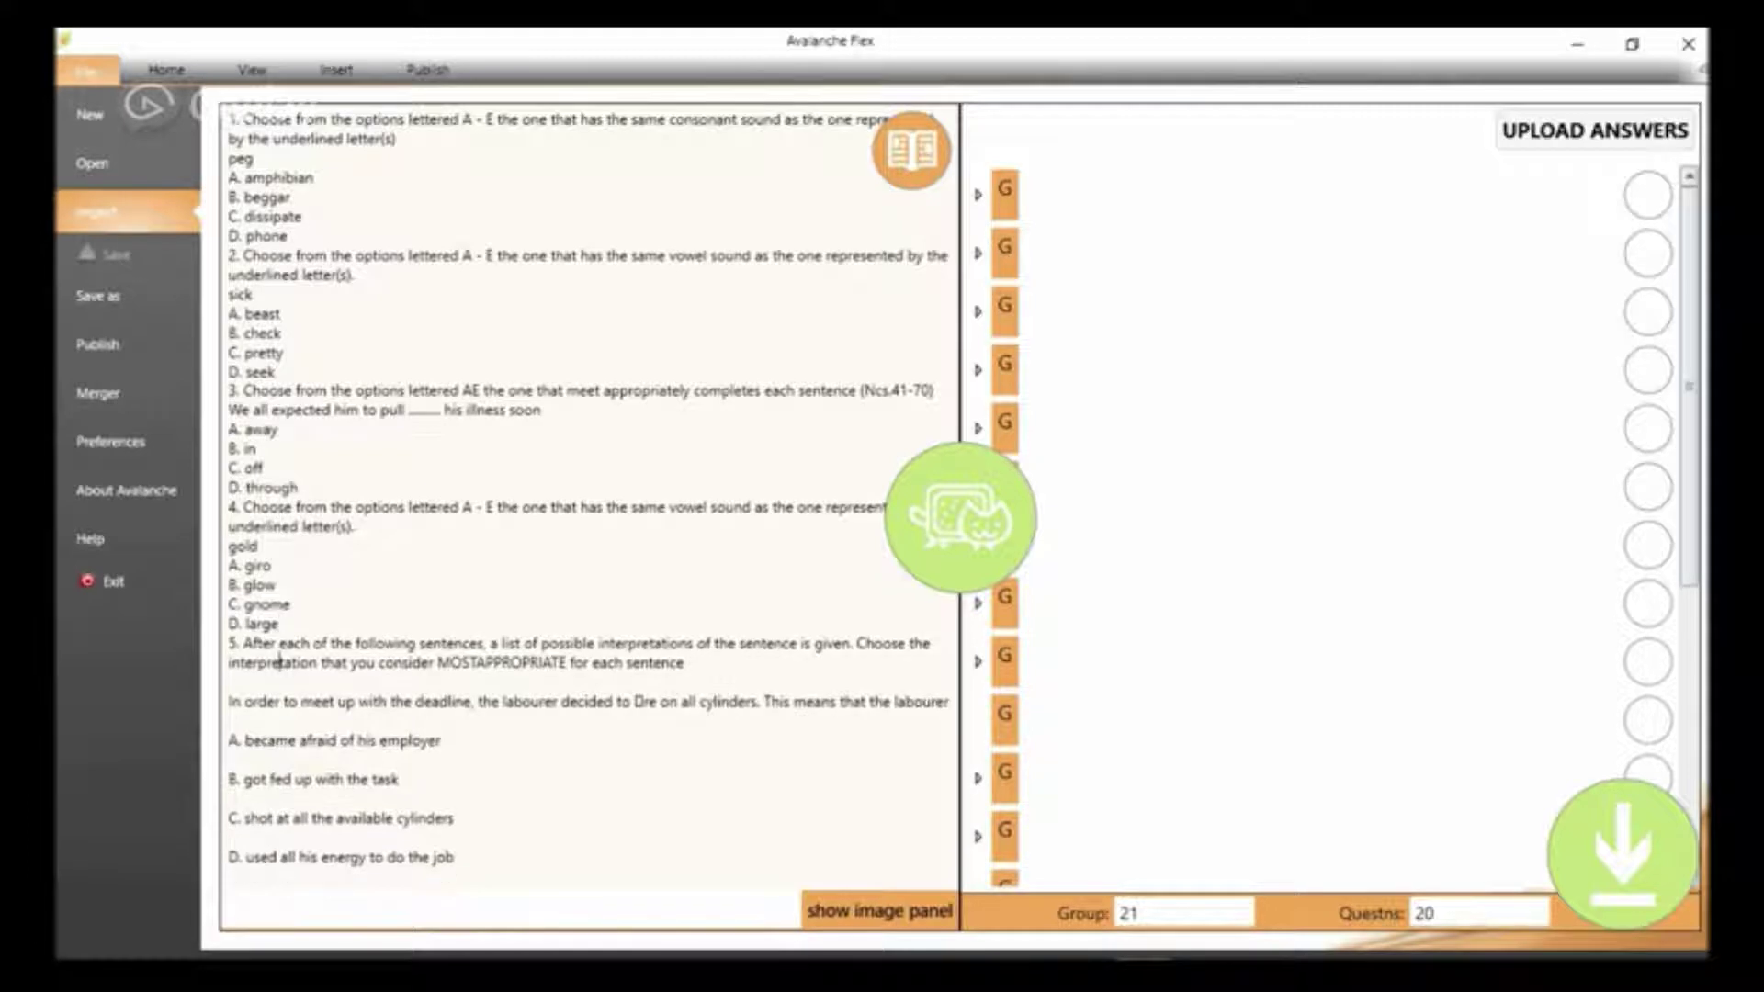
key("Down")
key("End")
key("Delete")
key("Delete")
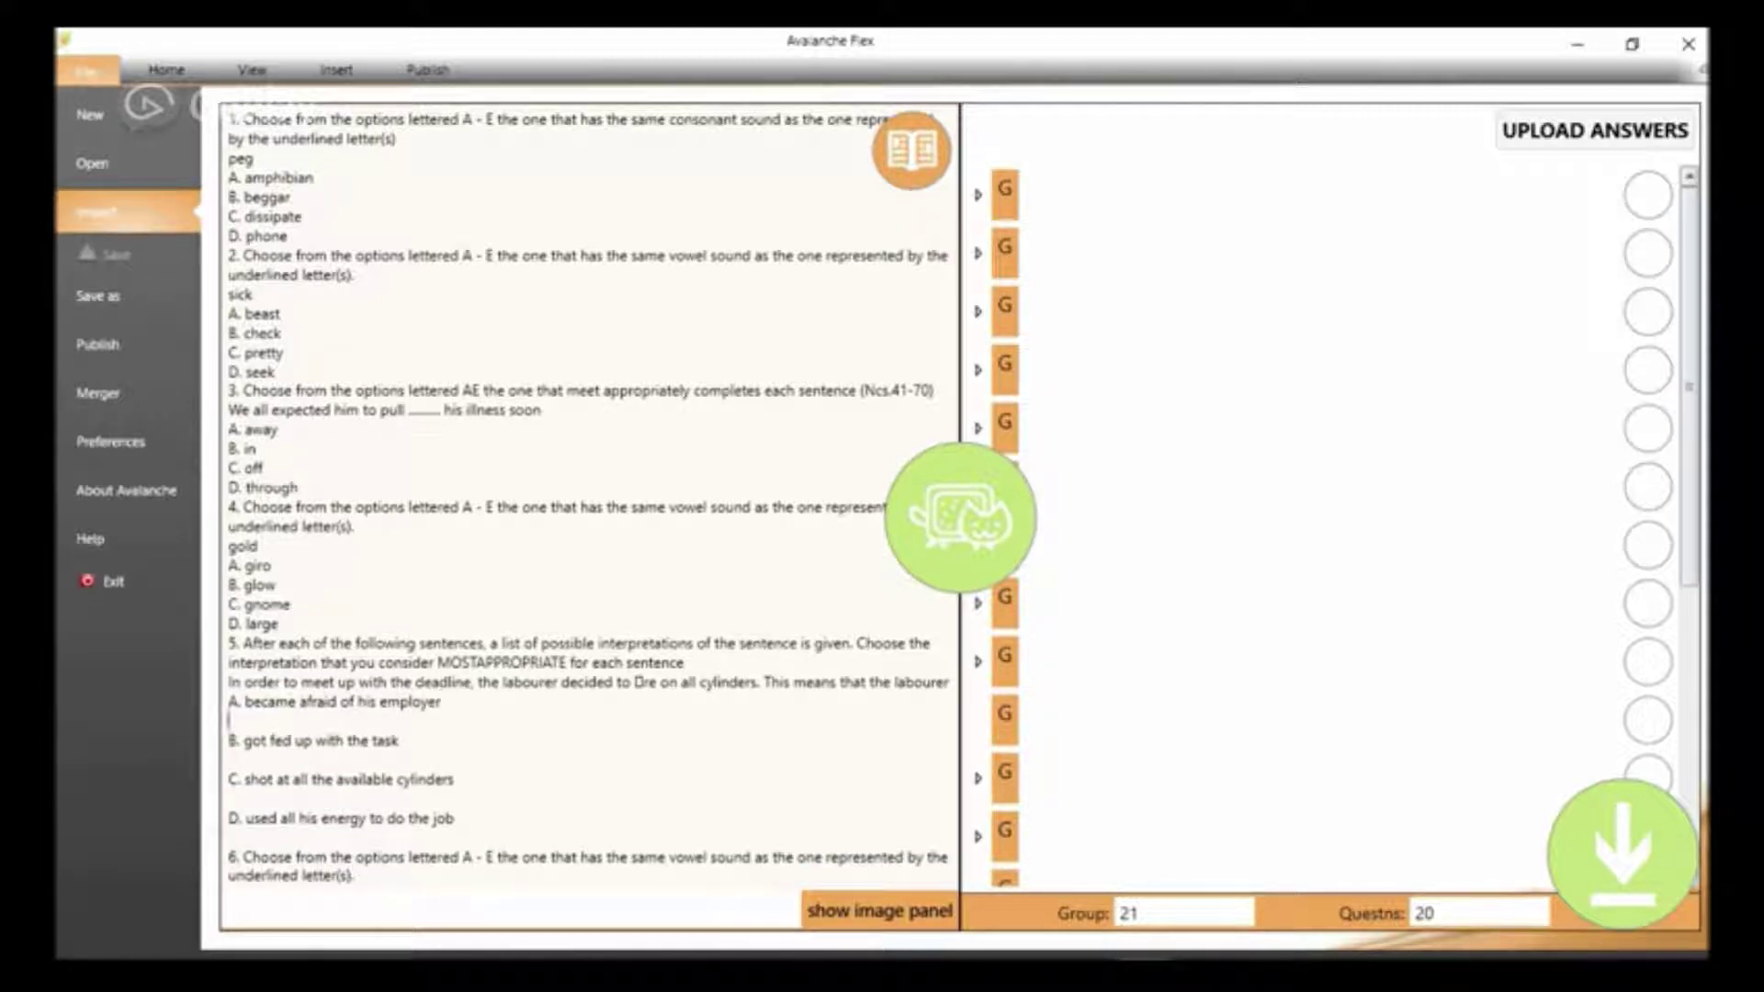
key("End")
key("Delete")
key("Down")
key("End")
key("Delete")
key("End")
key("Delete")
key("Down")
key("End")
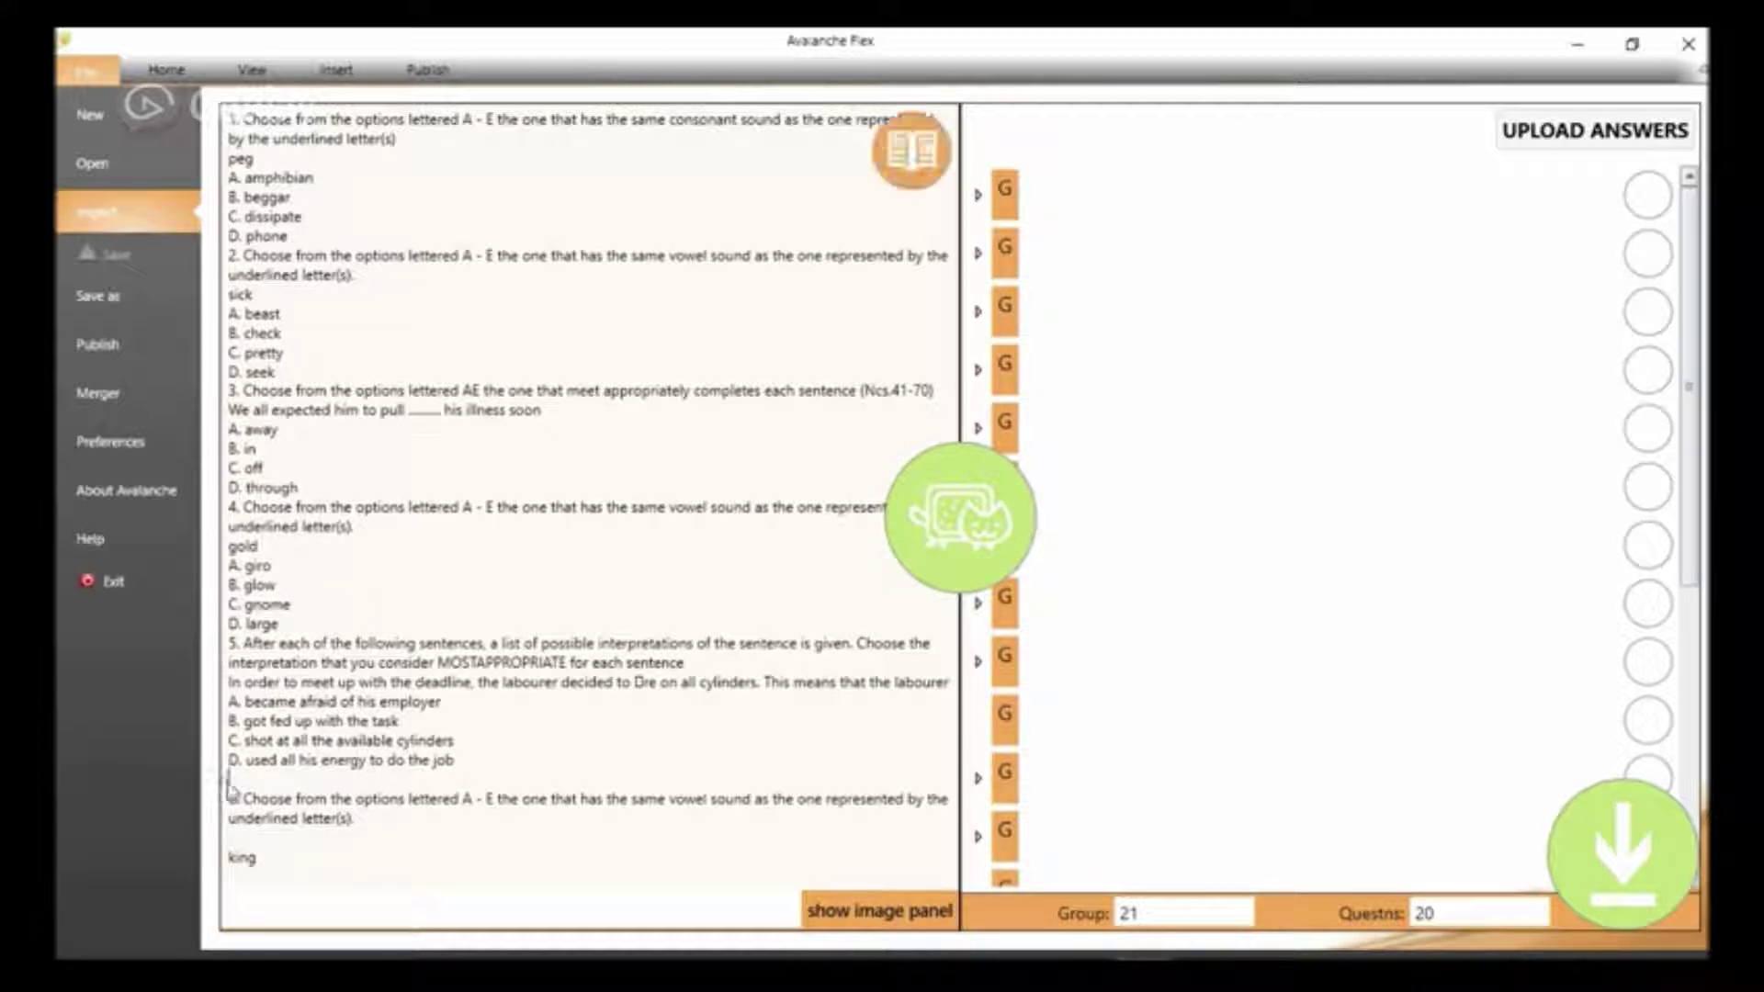
Delete questions 6 to 20, leaving out the trailing empty line.
left_click_drag(230, 788, 288, 883)
key("ctrl+shift+End")
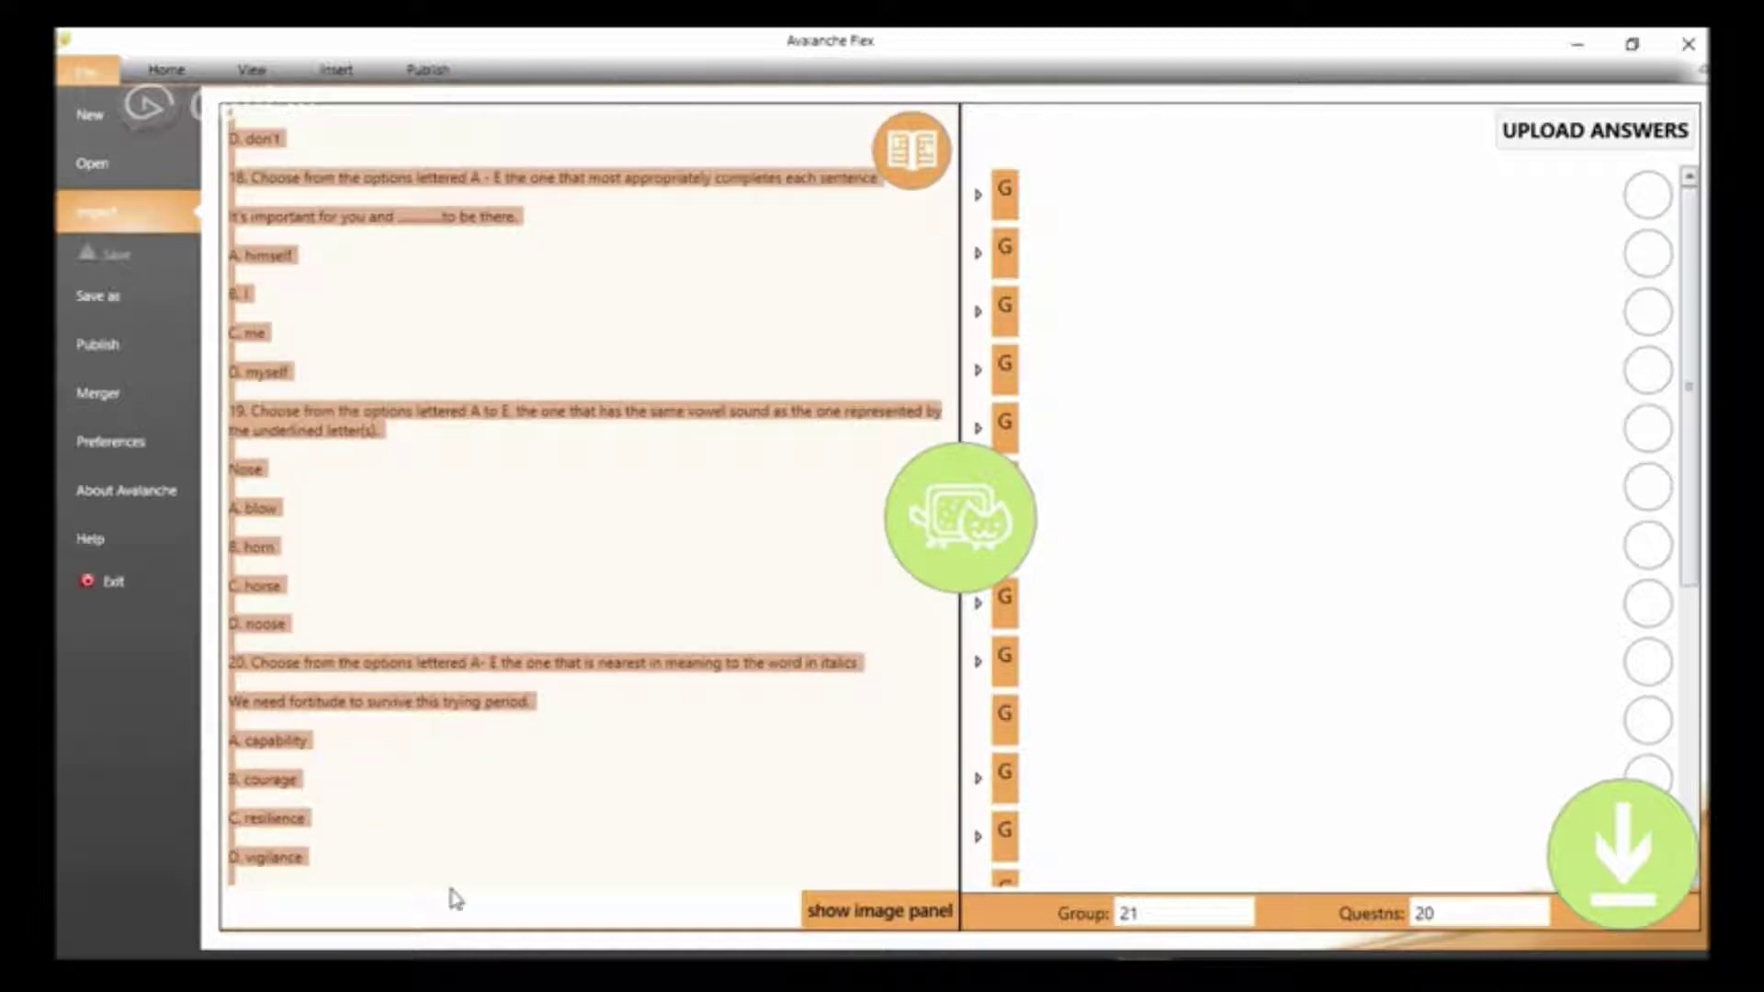
key("shift+Left")
key("shift+Left")
key("Delete")
left_click(390, 278)
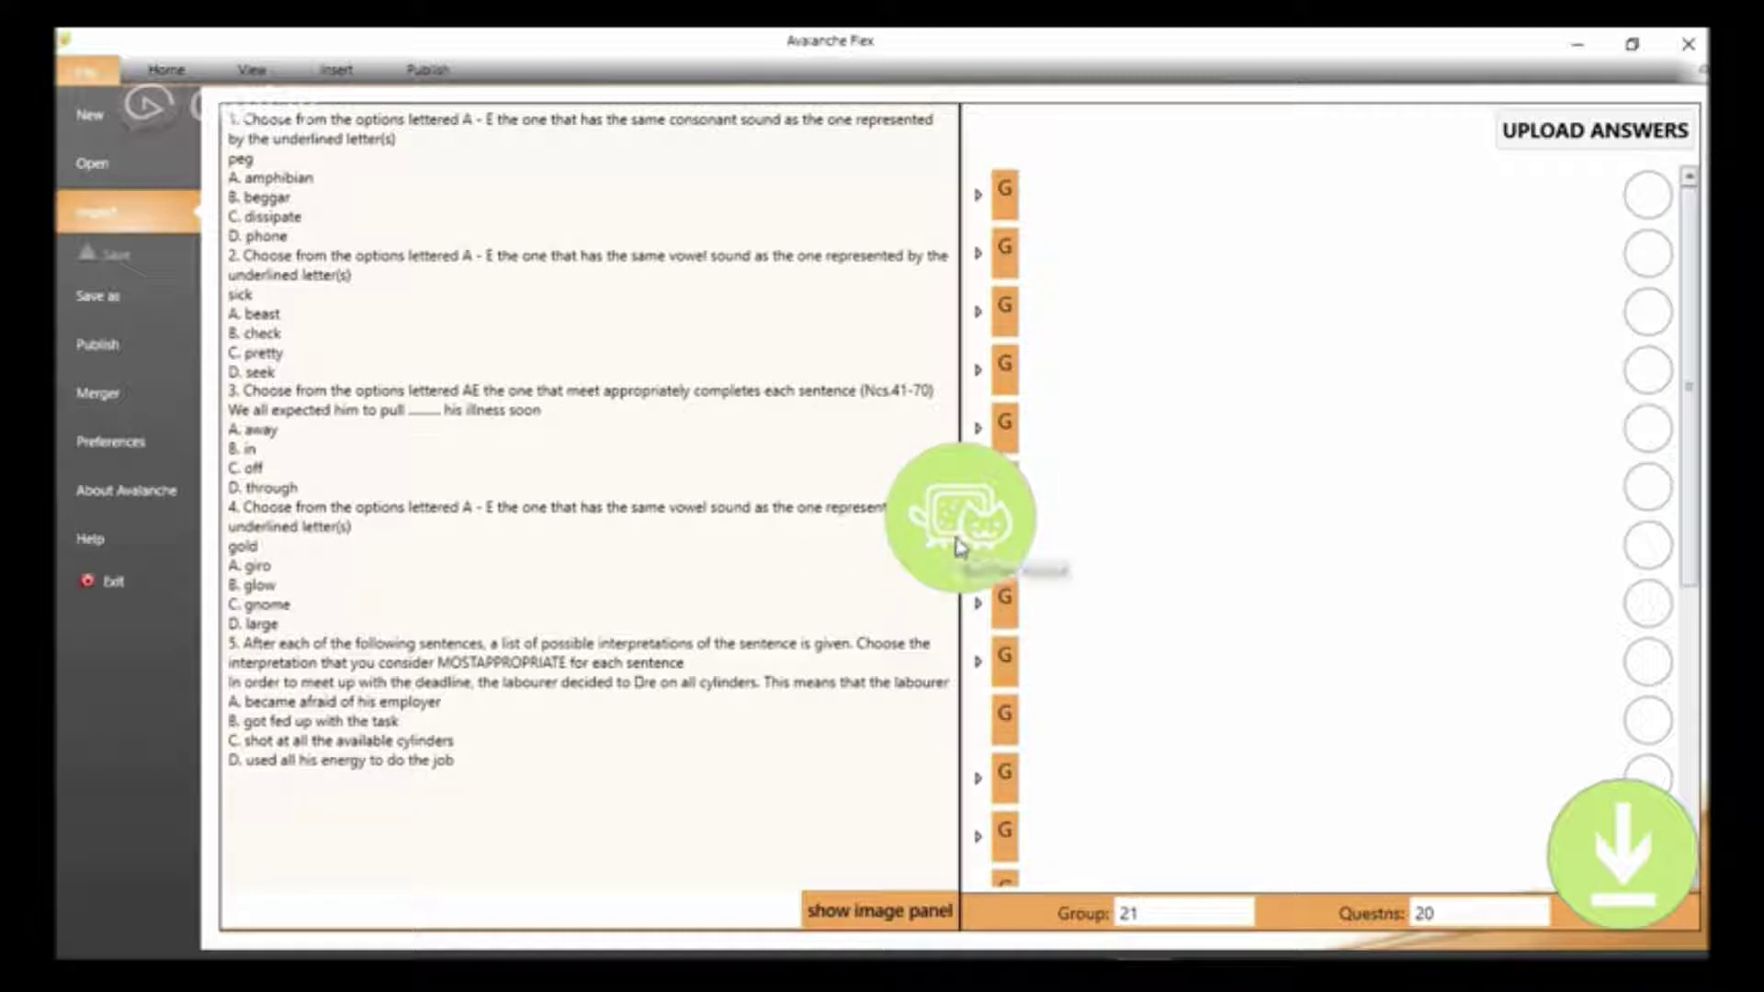
Select the full text of the remaining five questions.
left_click(780, 756, "shift")
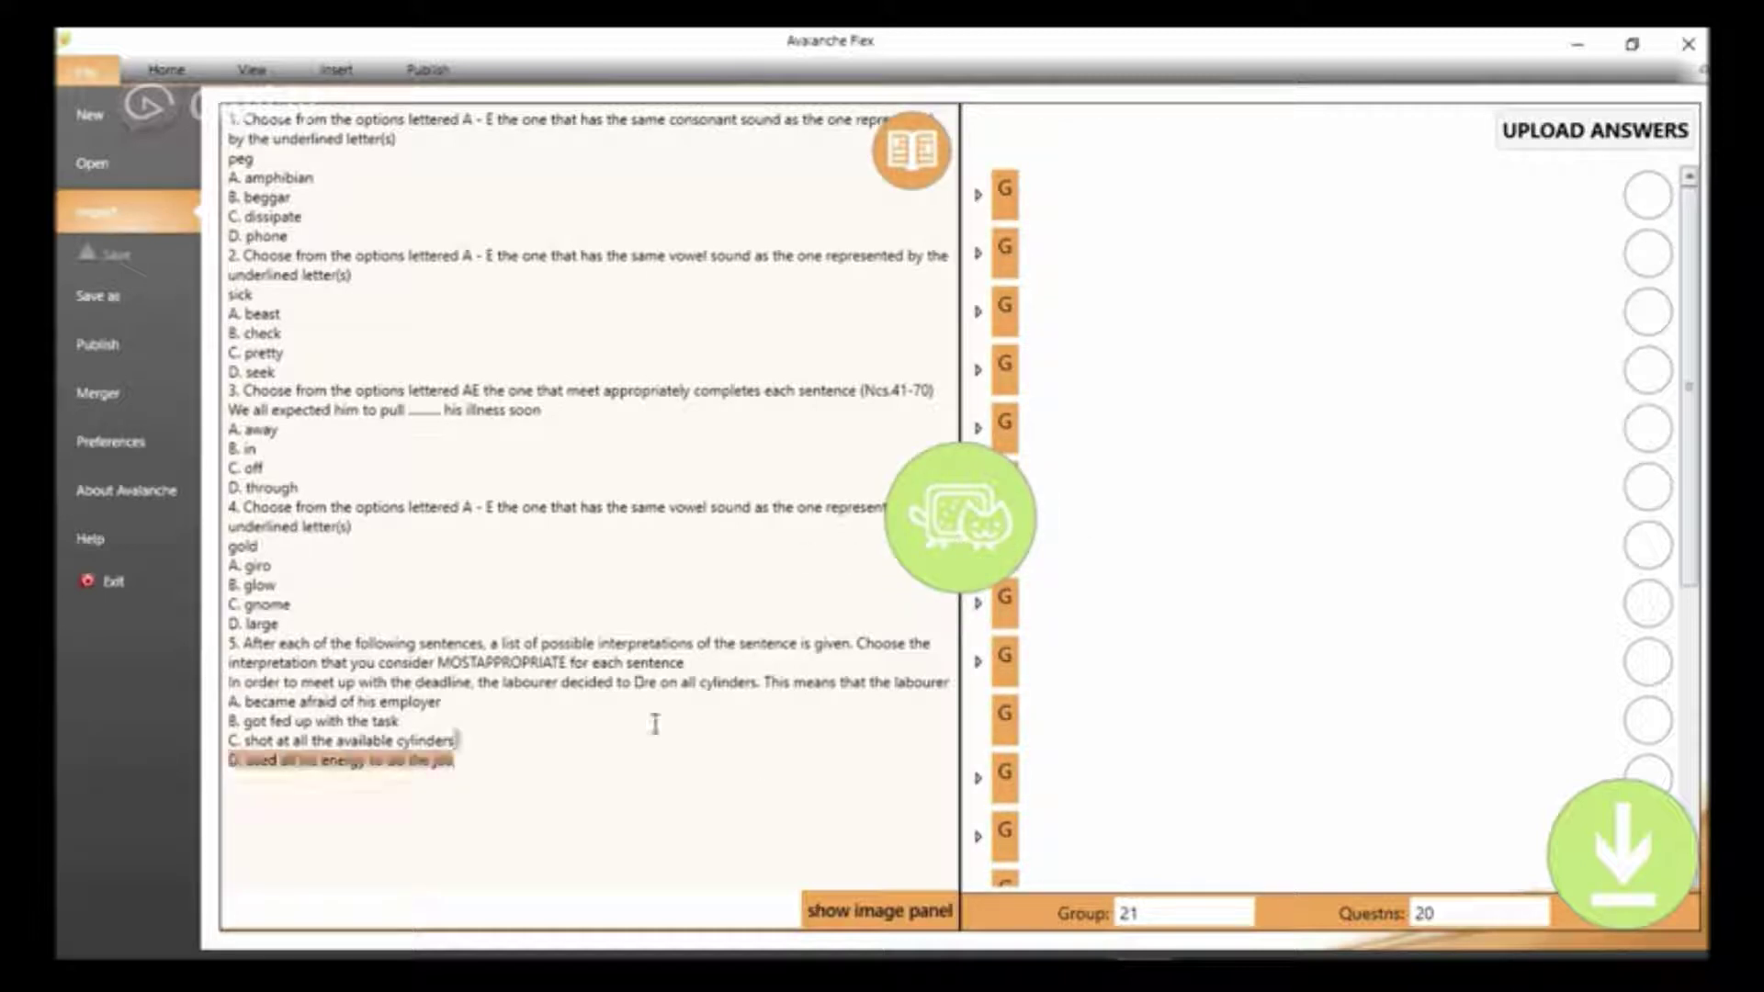
left_click_drag(655, 724, 217, 126)
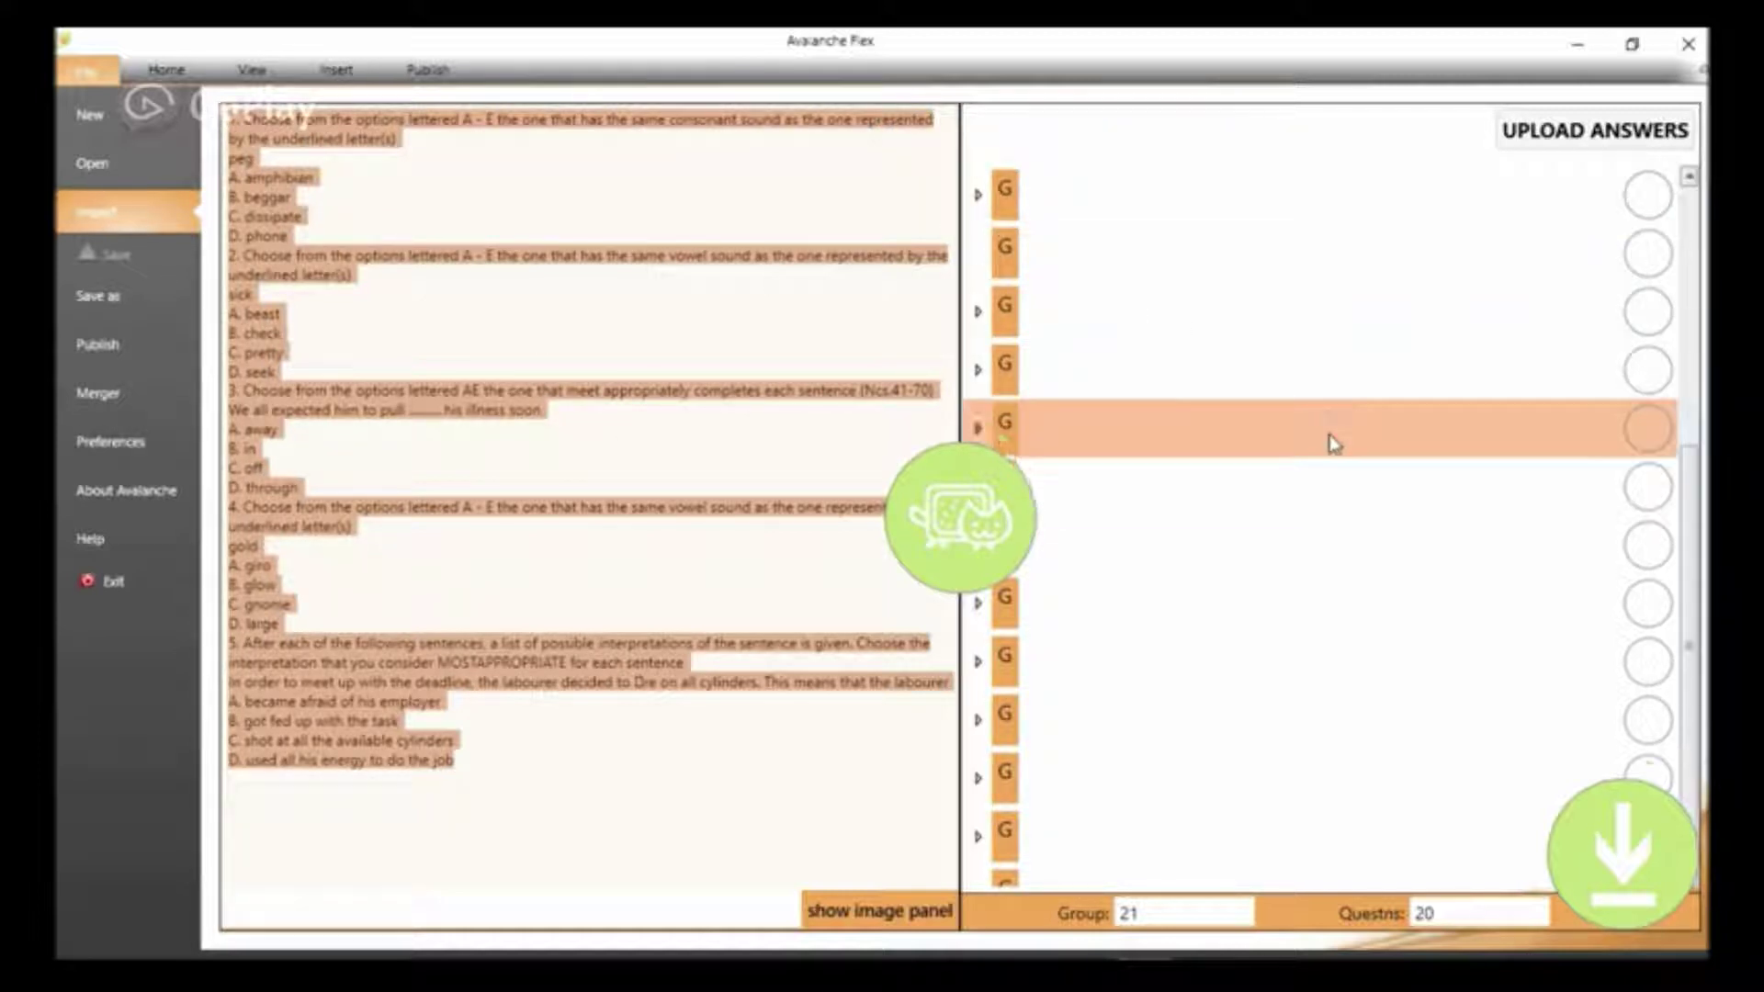
scroll(1334, 444, "up", 1)
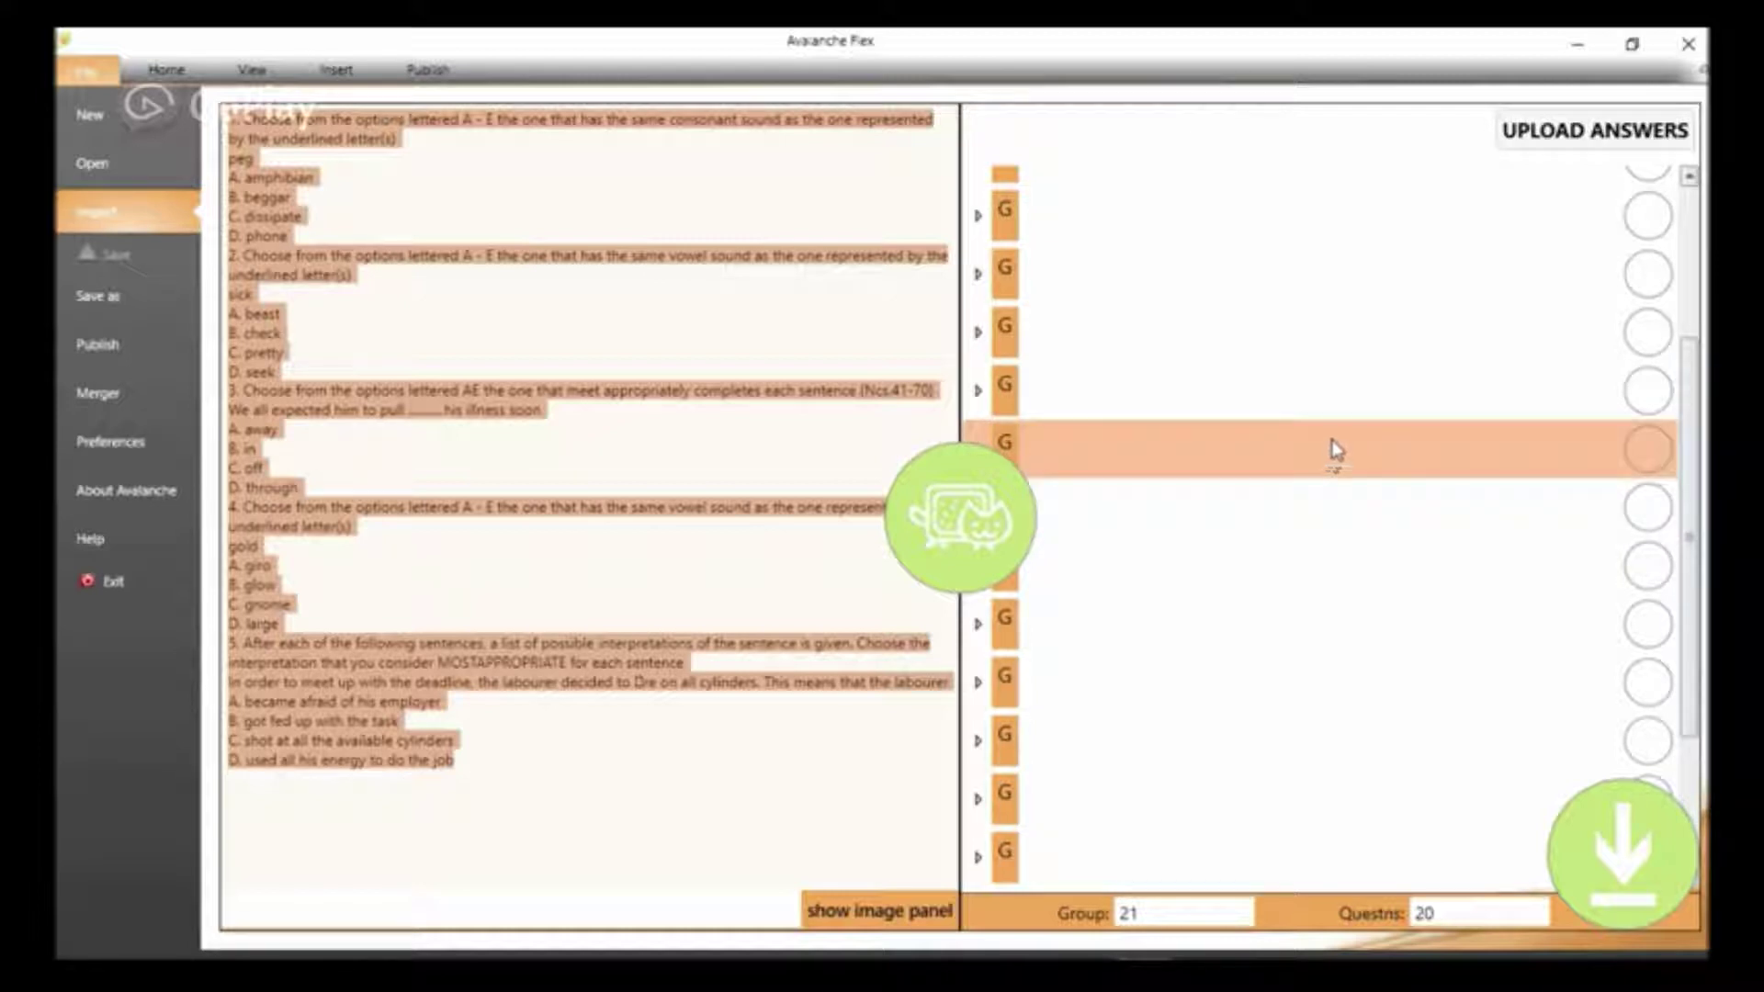
scroll(1347, 432, "down", 1)
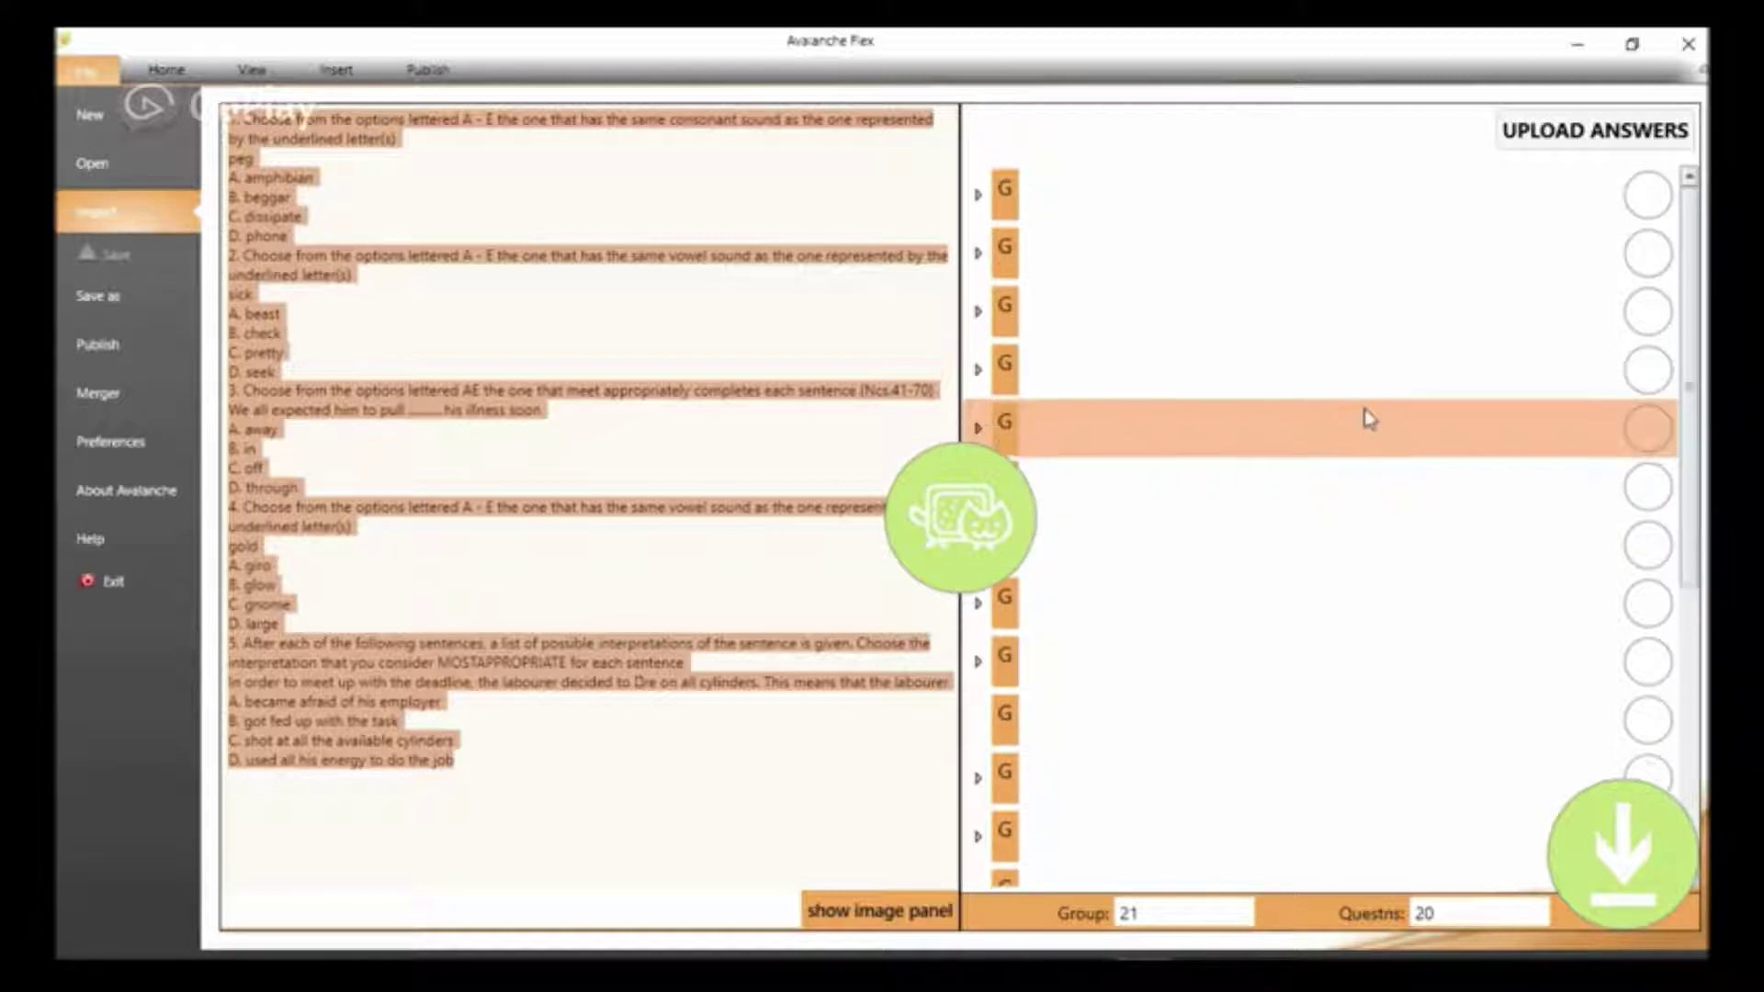
Run the Flex Wizard on the five questions, check question 1's A–D options, and open the answer paste box.
left_click(938, 531)
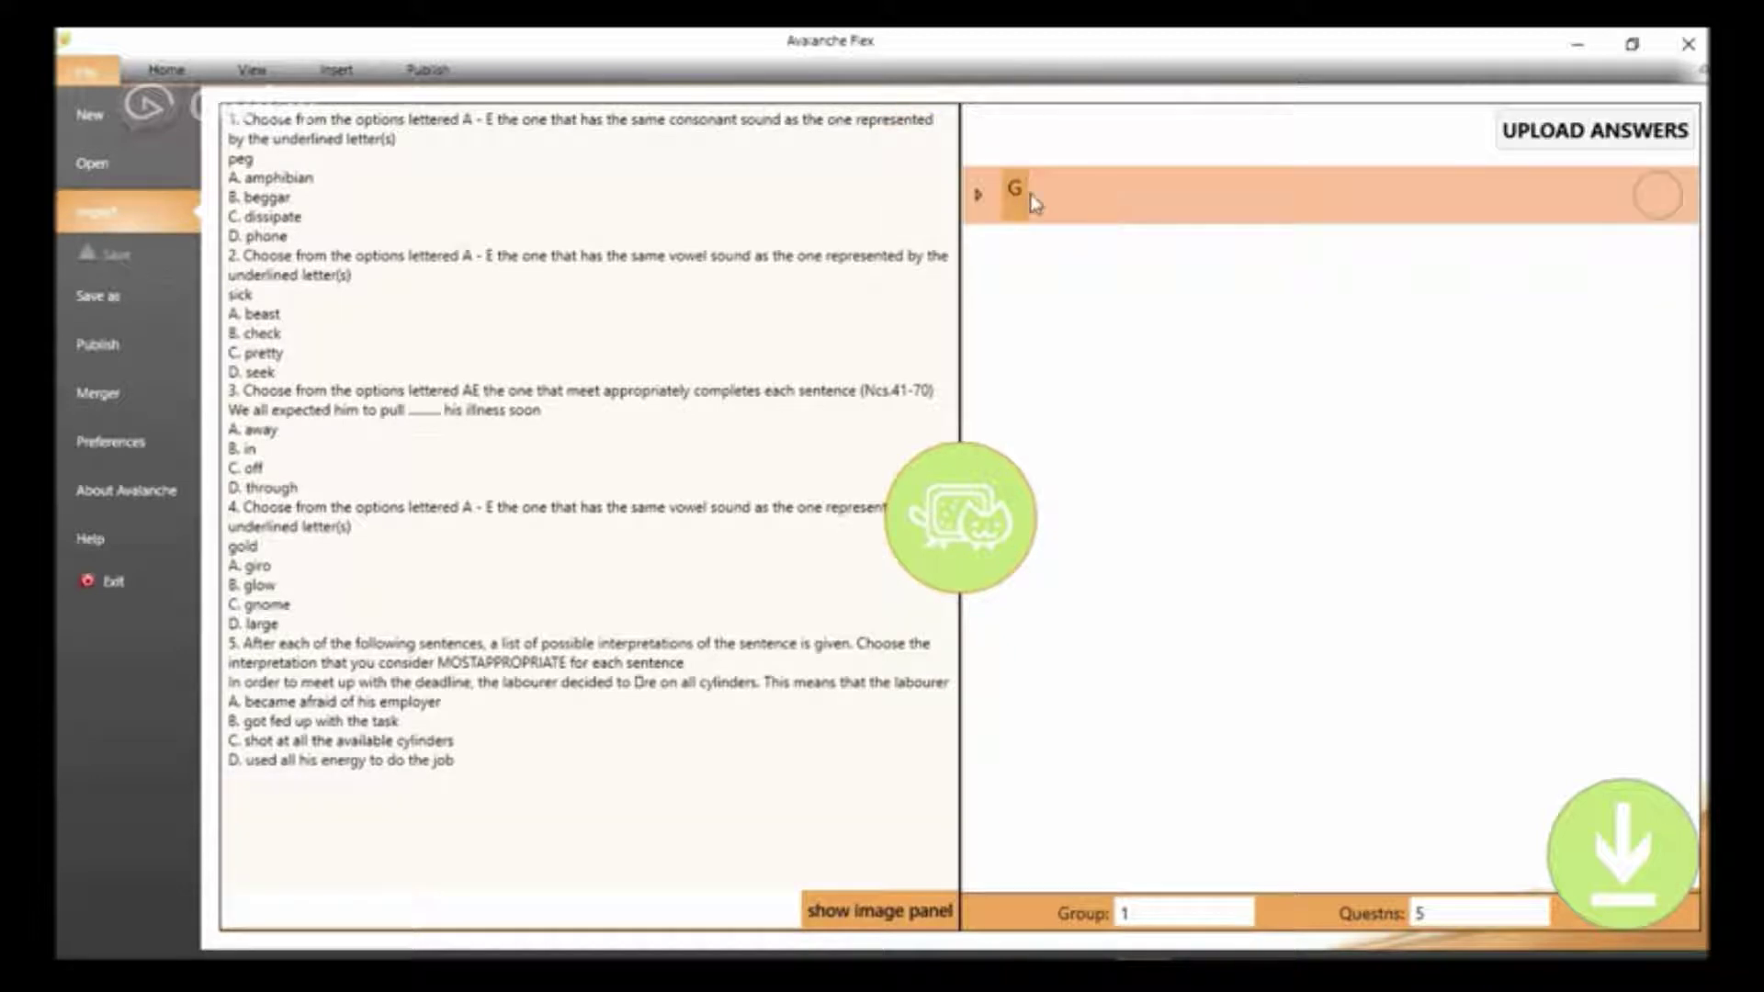
left_click(979, 197)
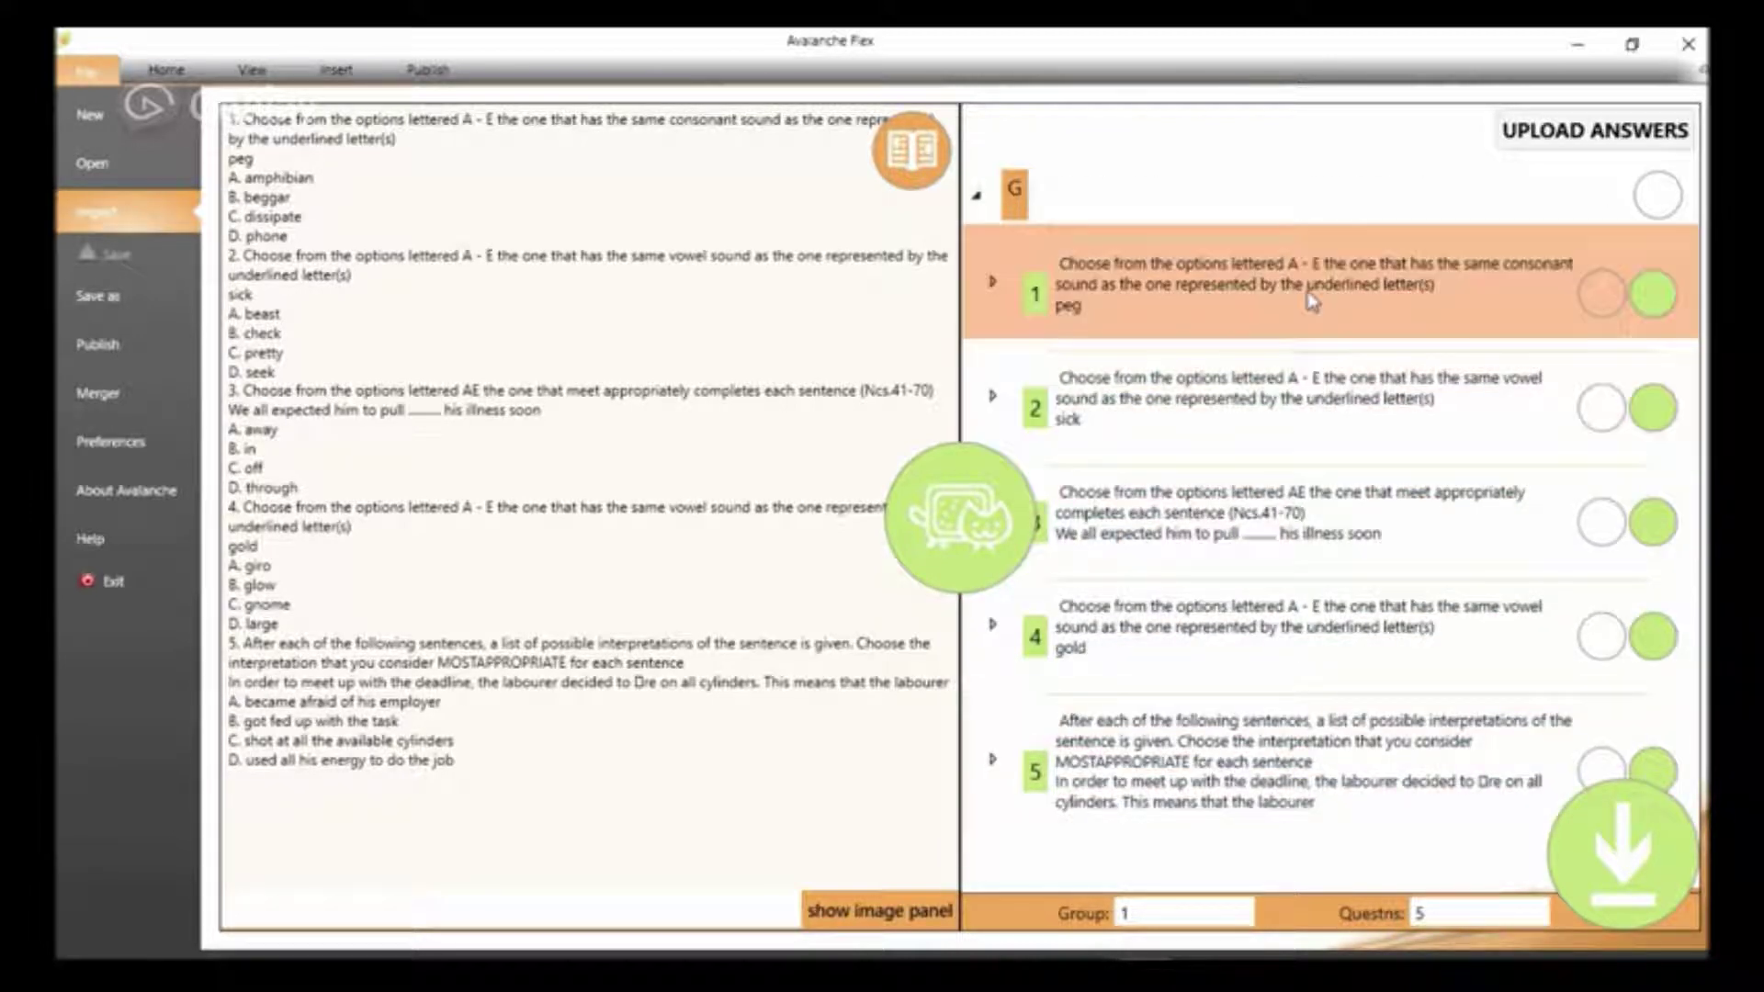
left_click(995, 291)
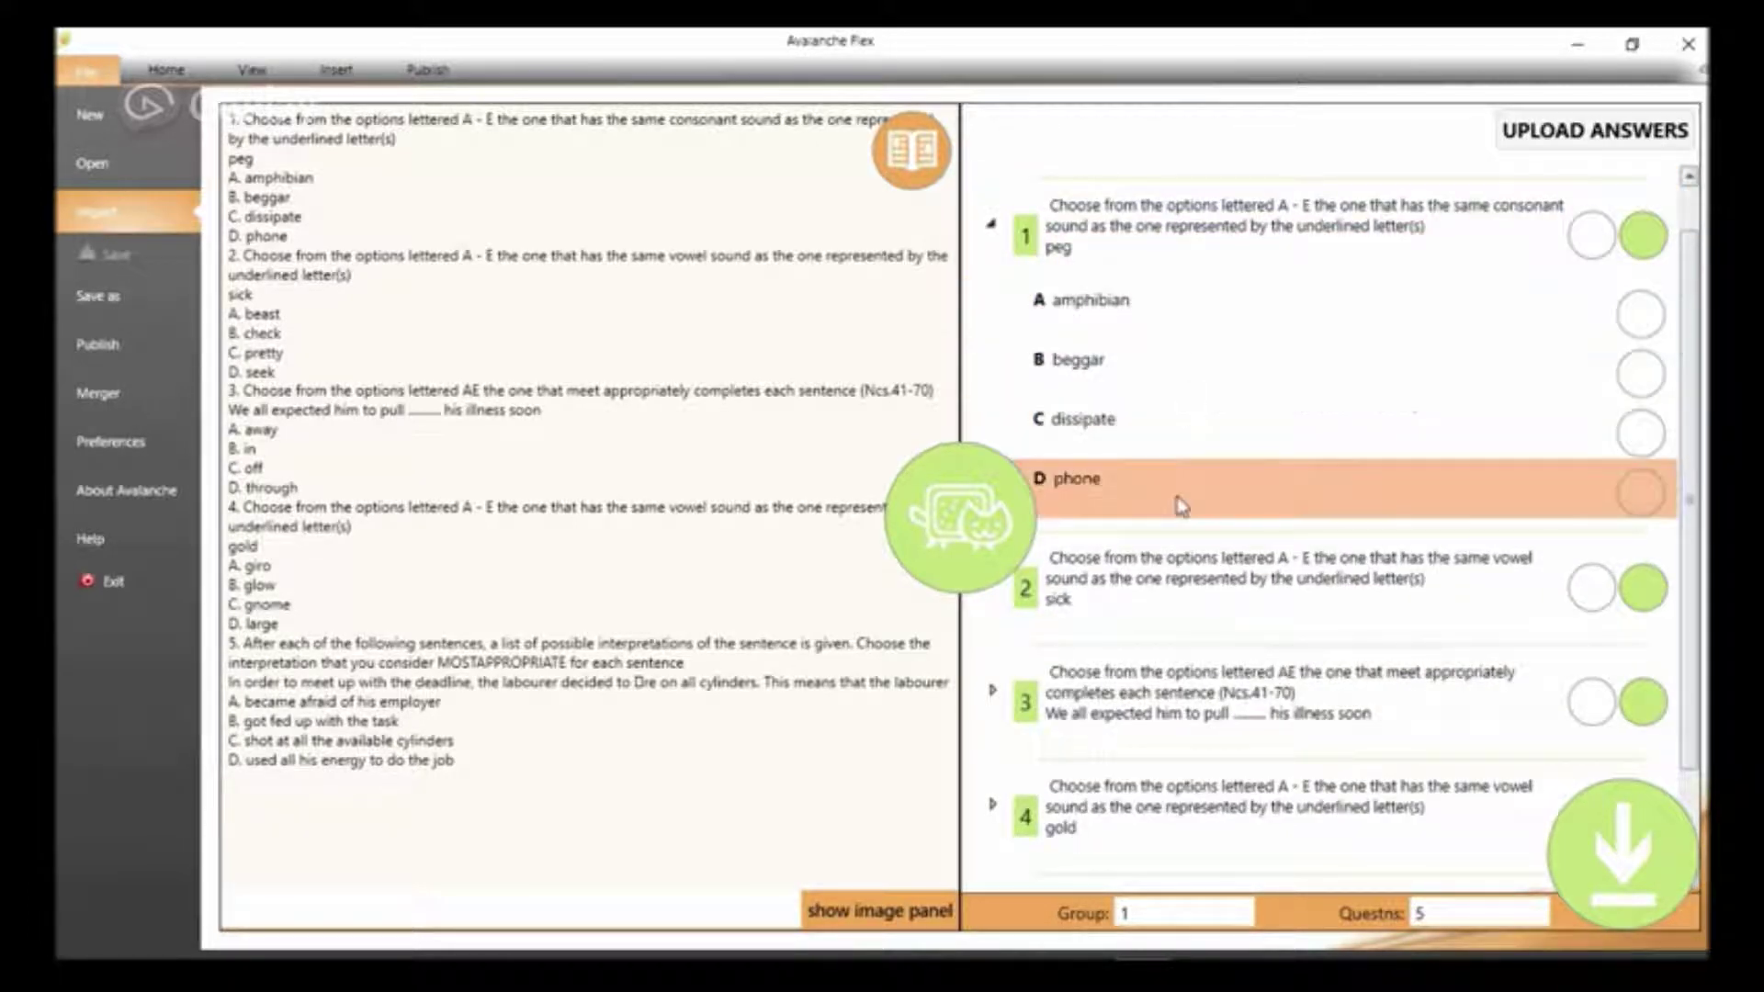
left_click(991, 224)
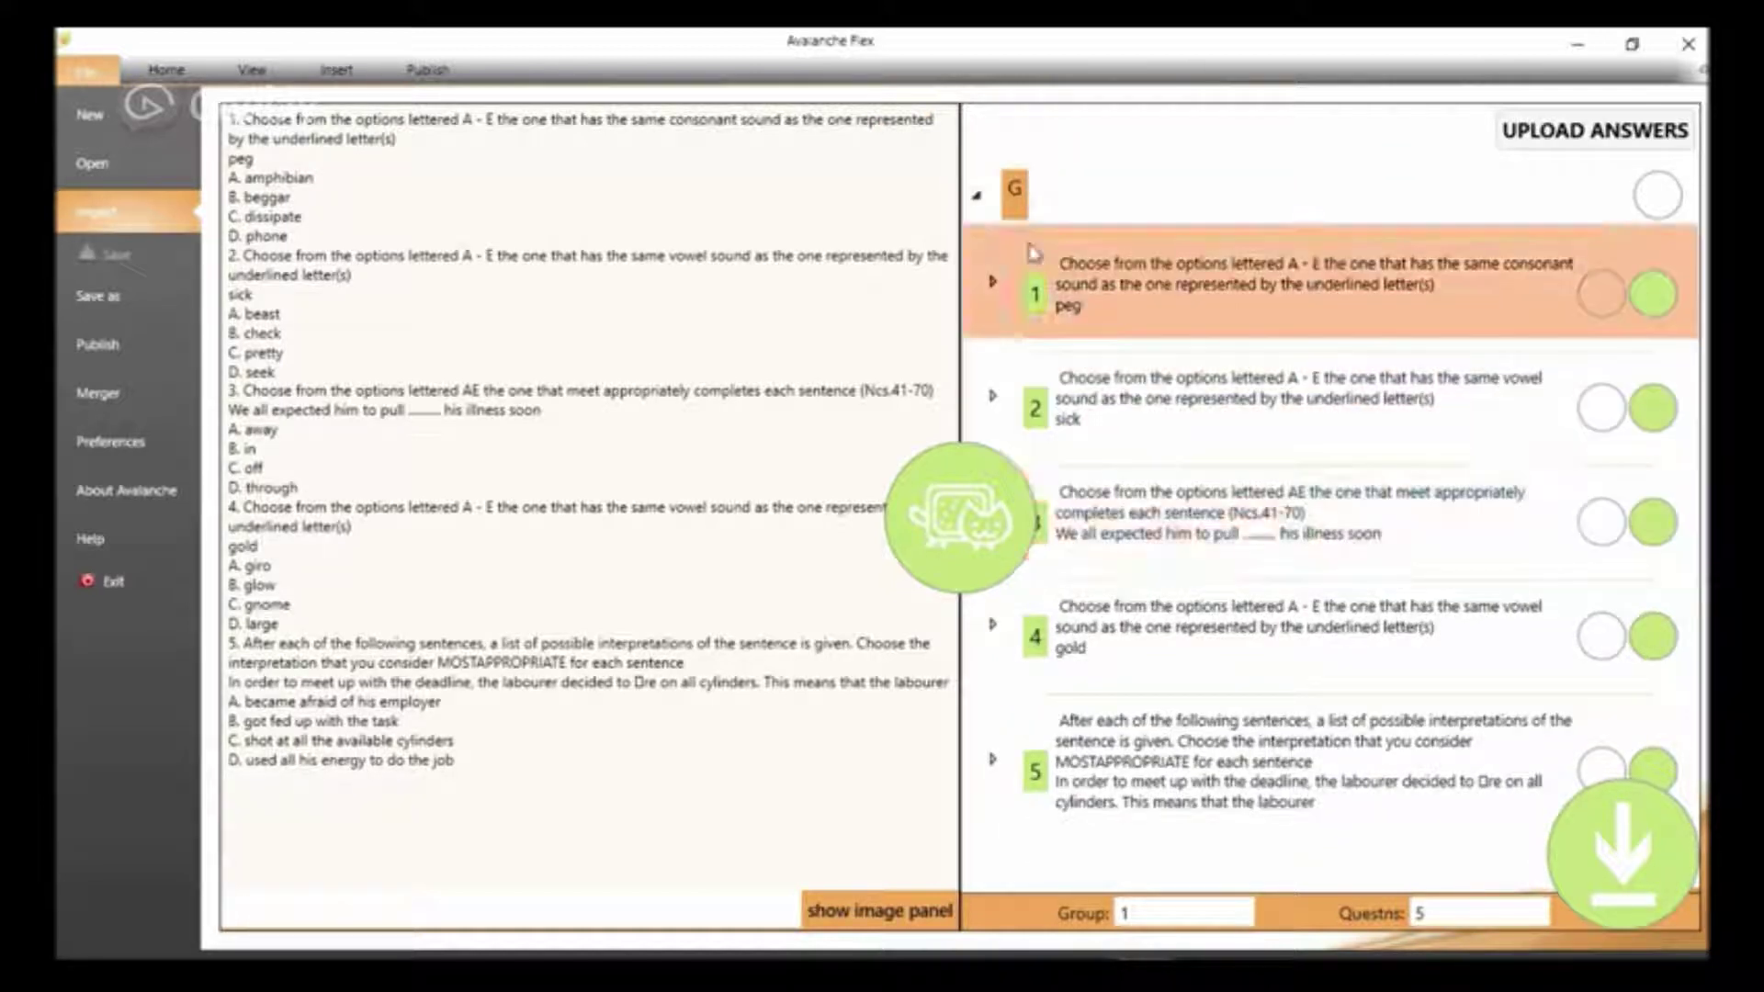
left_click(979, 200)
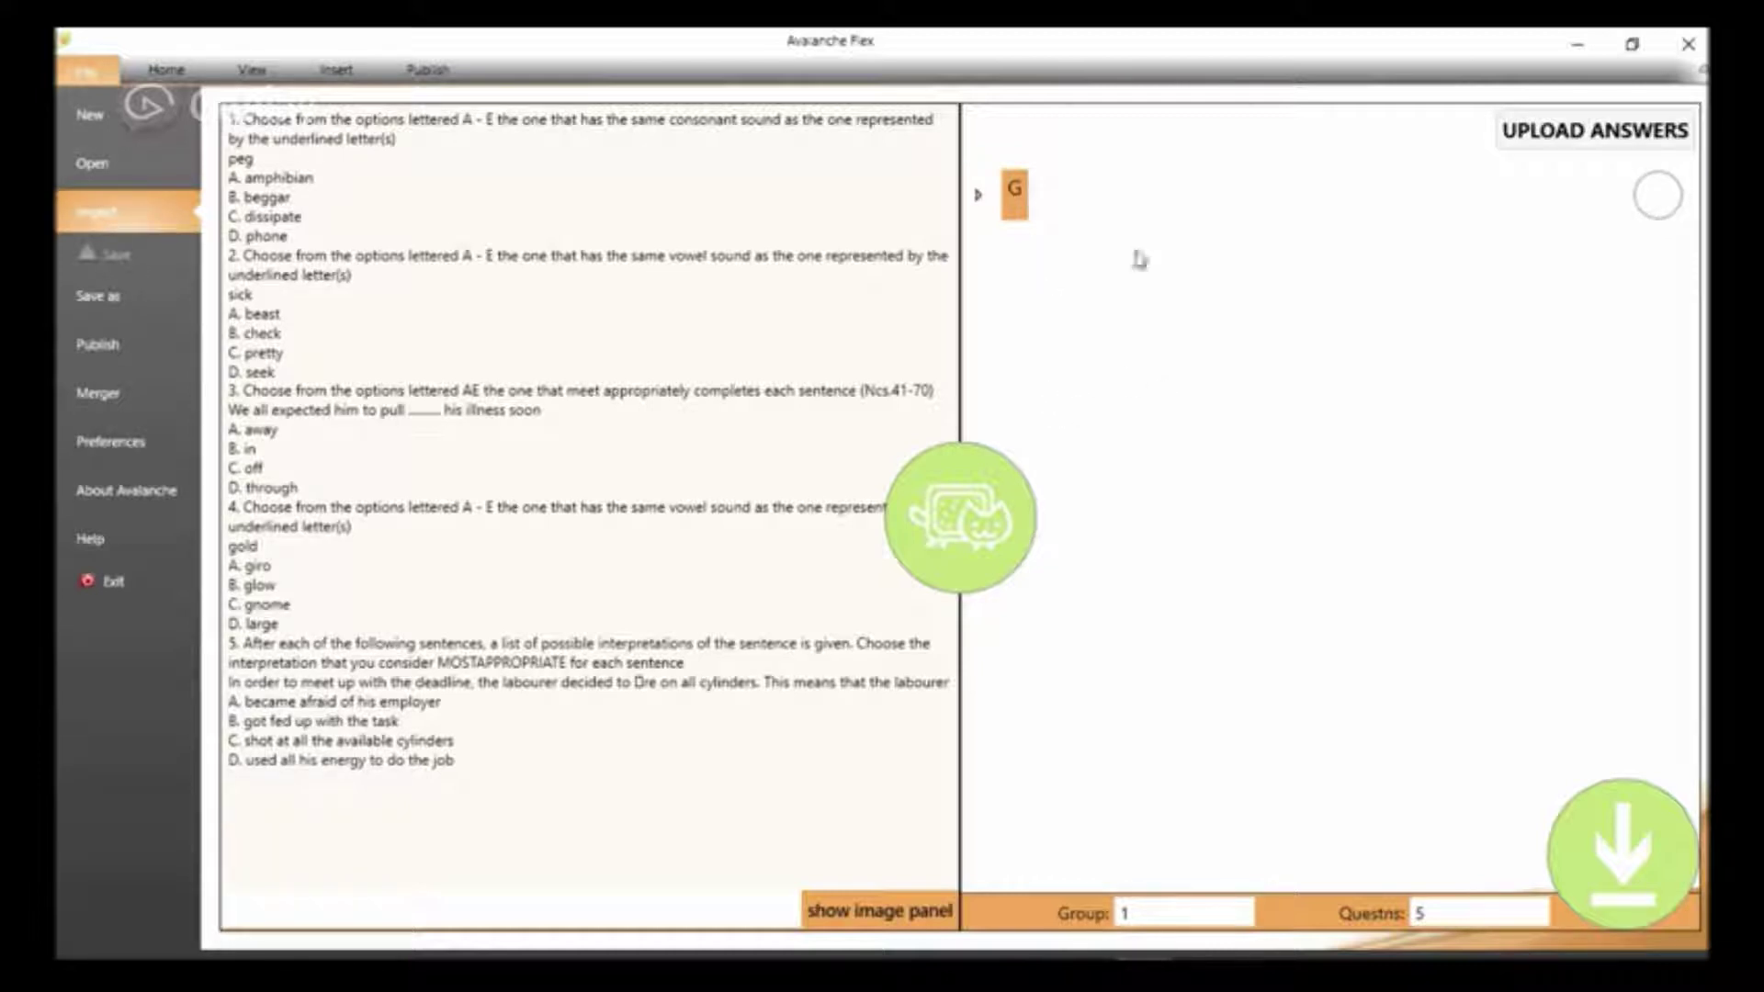
left_click(984, 198)
left_click(984, 198)
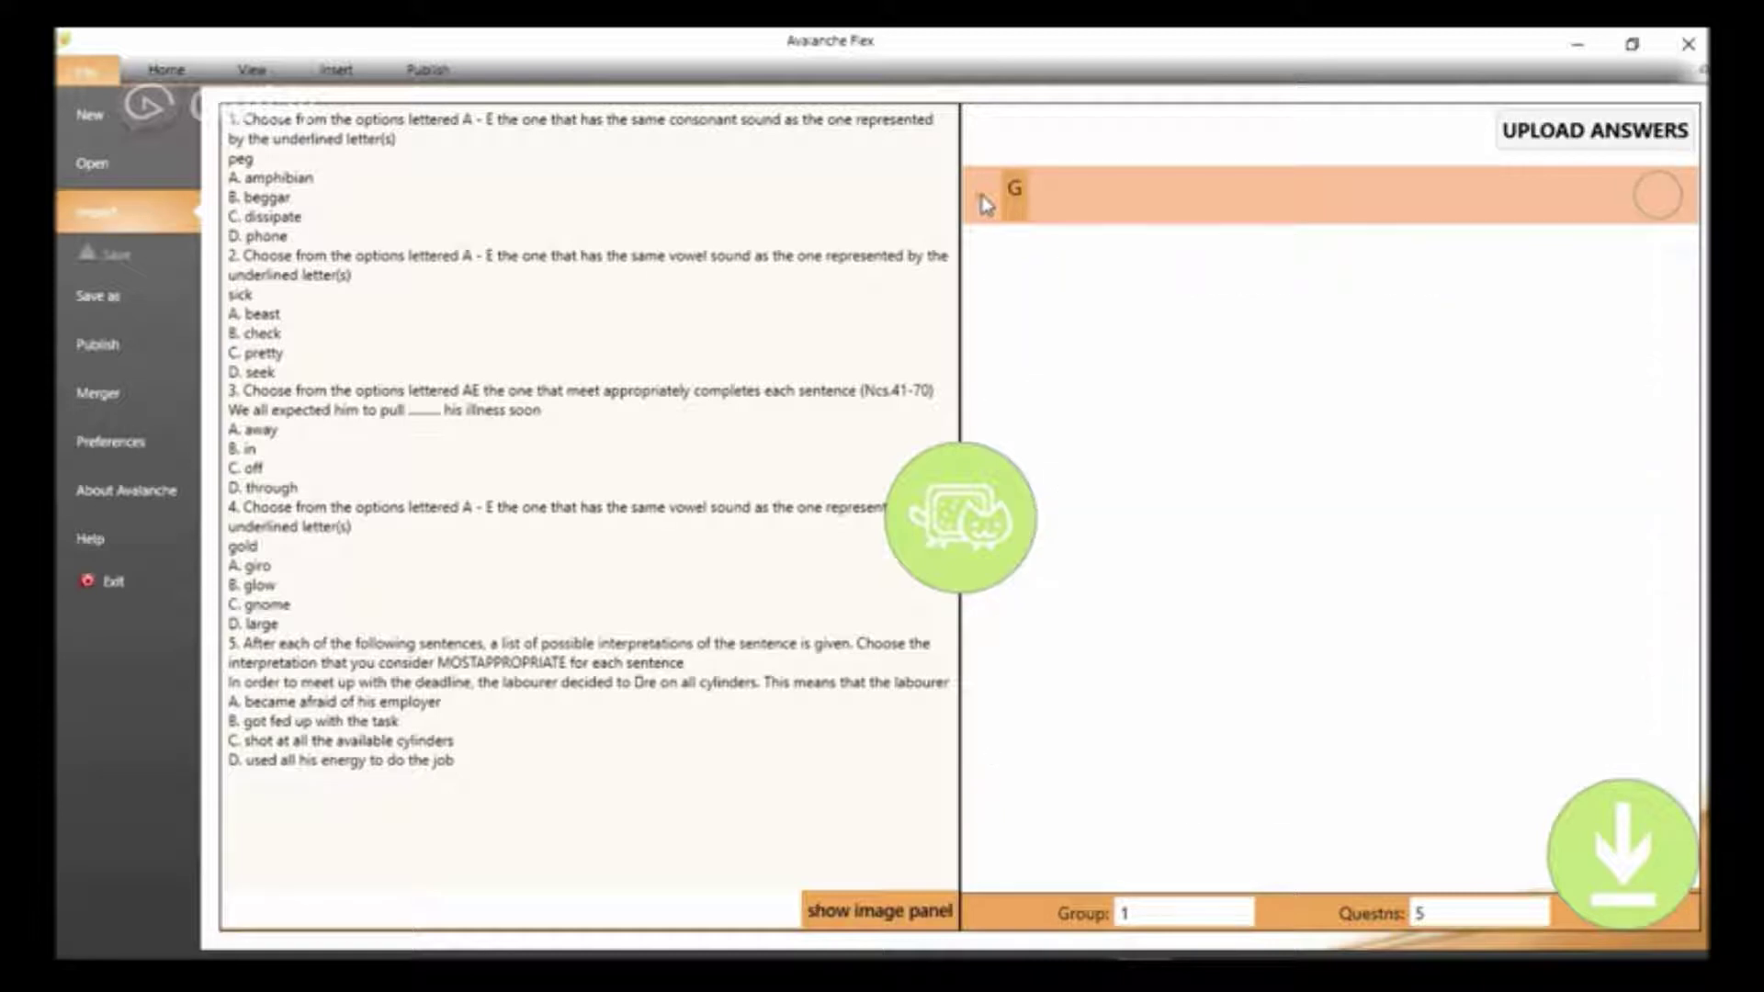
left_click(1565, 136)
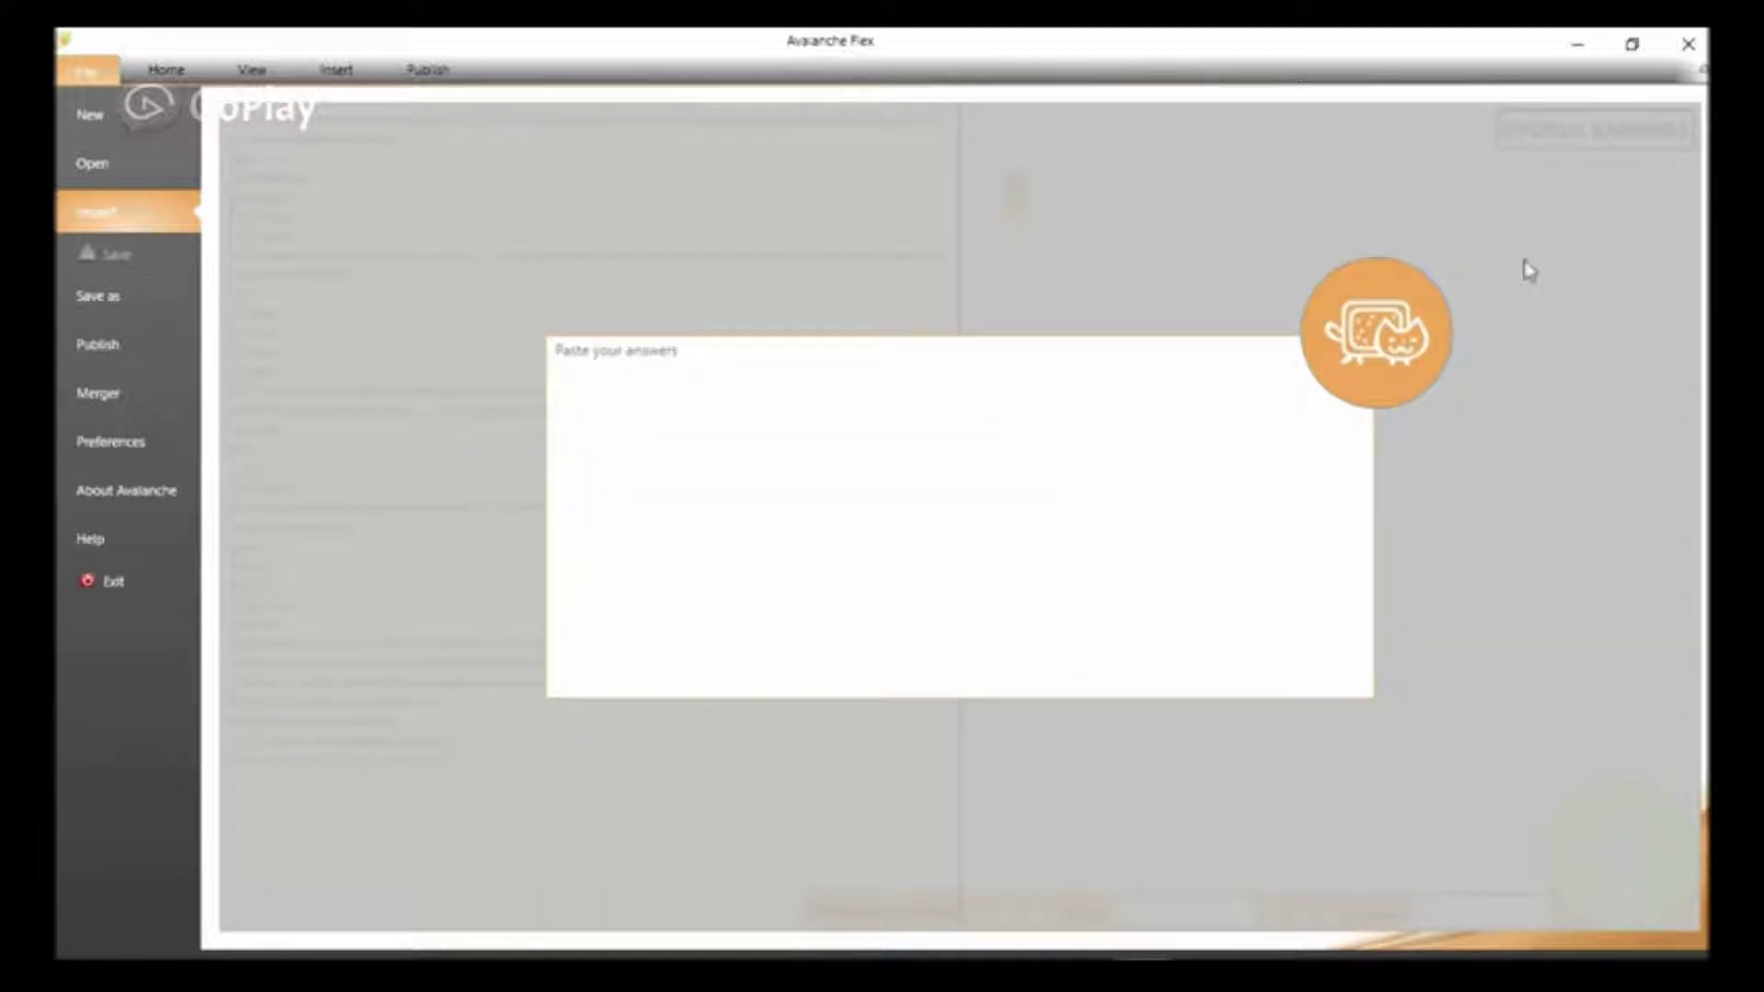
Copy the five answer lines 1.C to 5.D from the ENGLISH ANSWER notes.
left_click(633, 393)
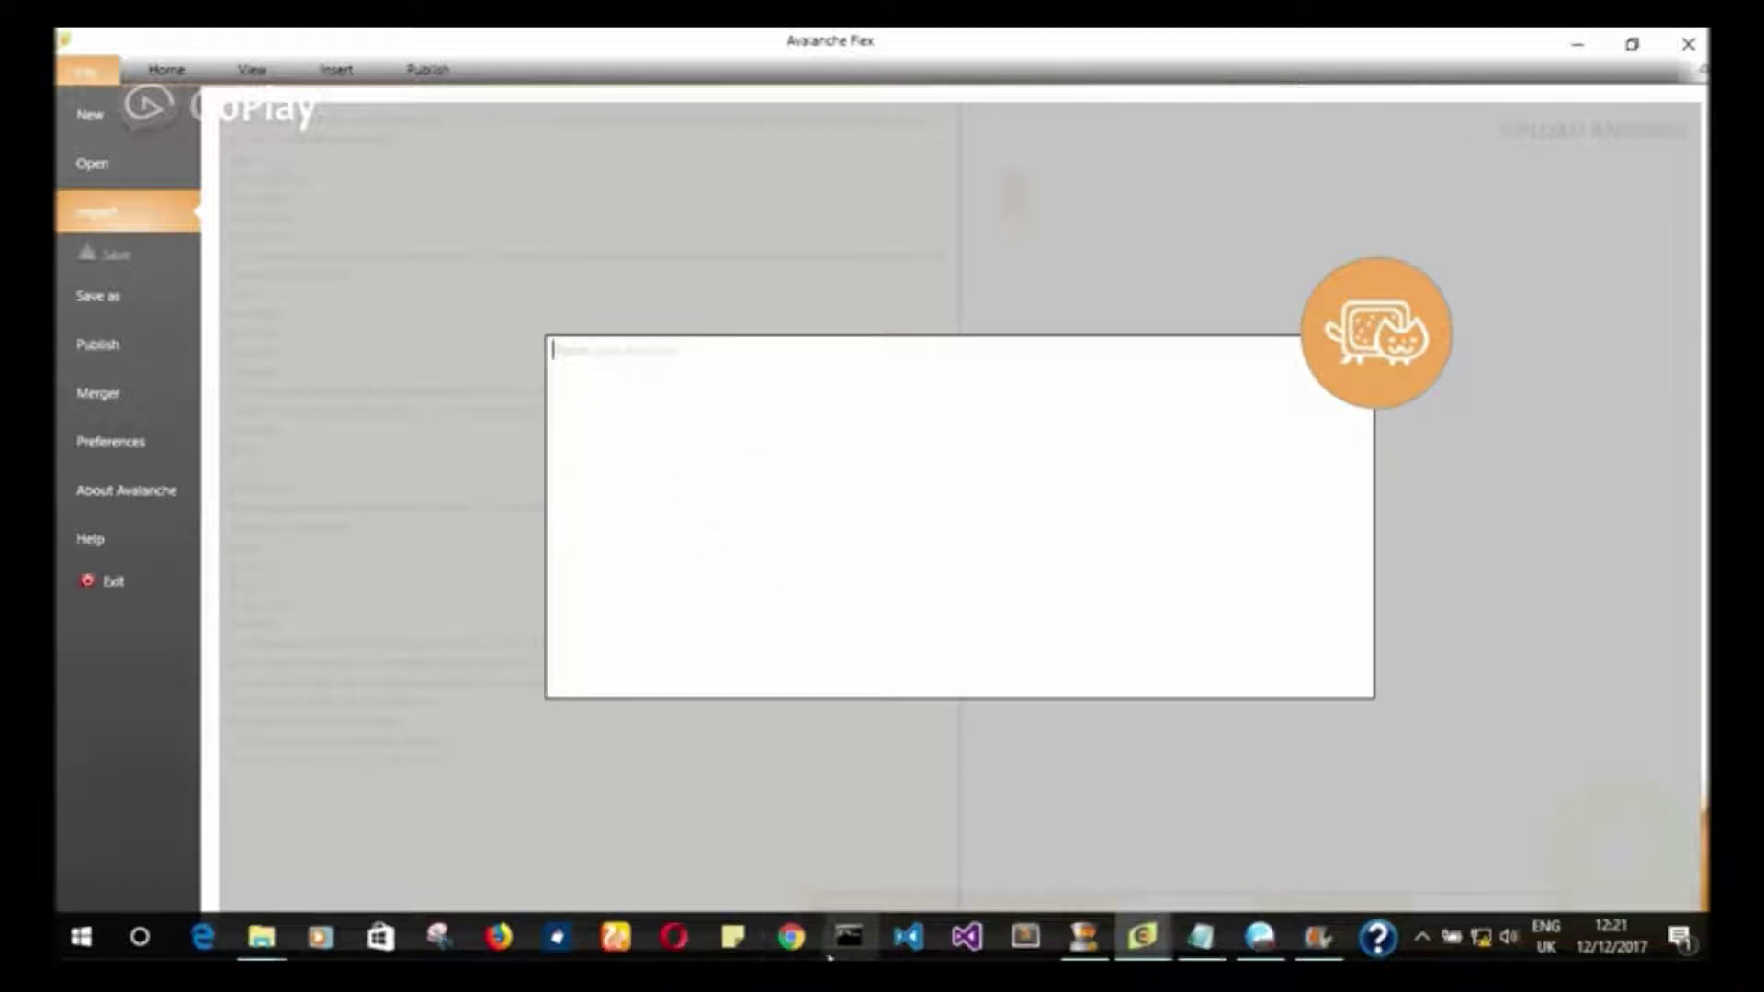
left_click(1199, 939)
left_click(383, 470)
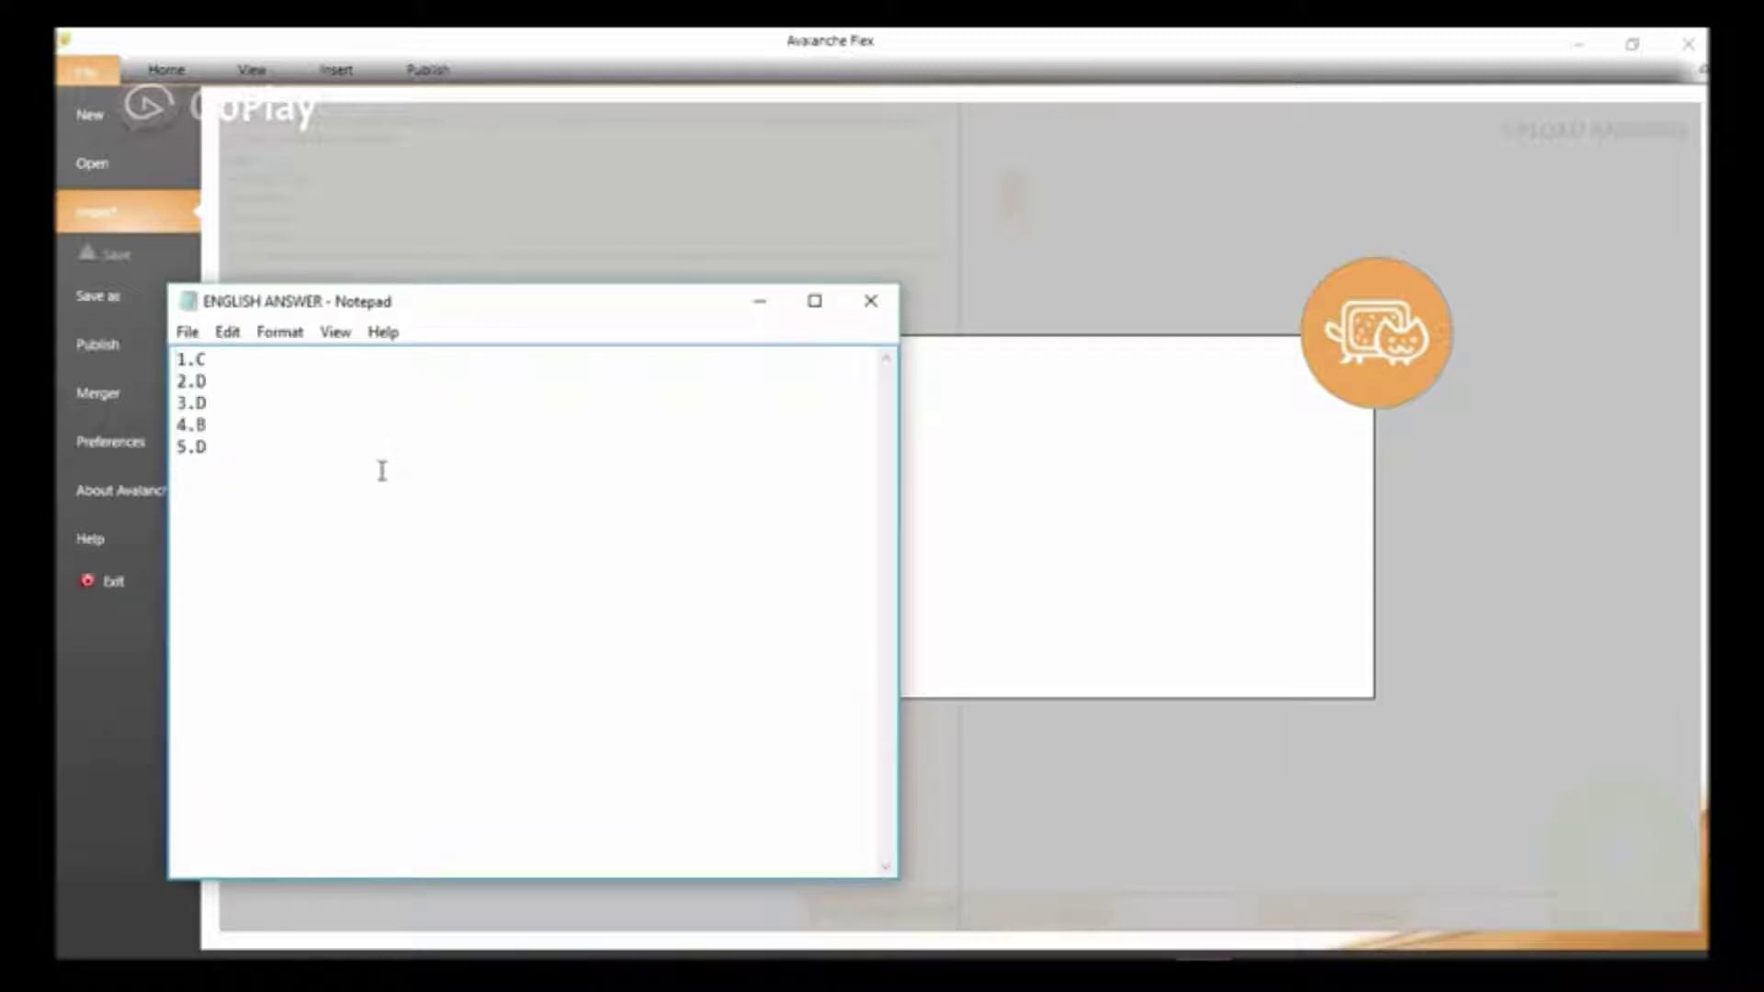
left_click_drag(382, 470, 140, 363)
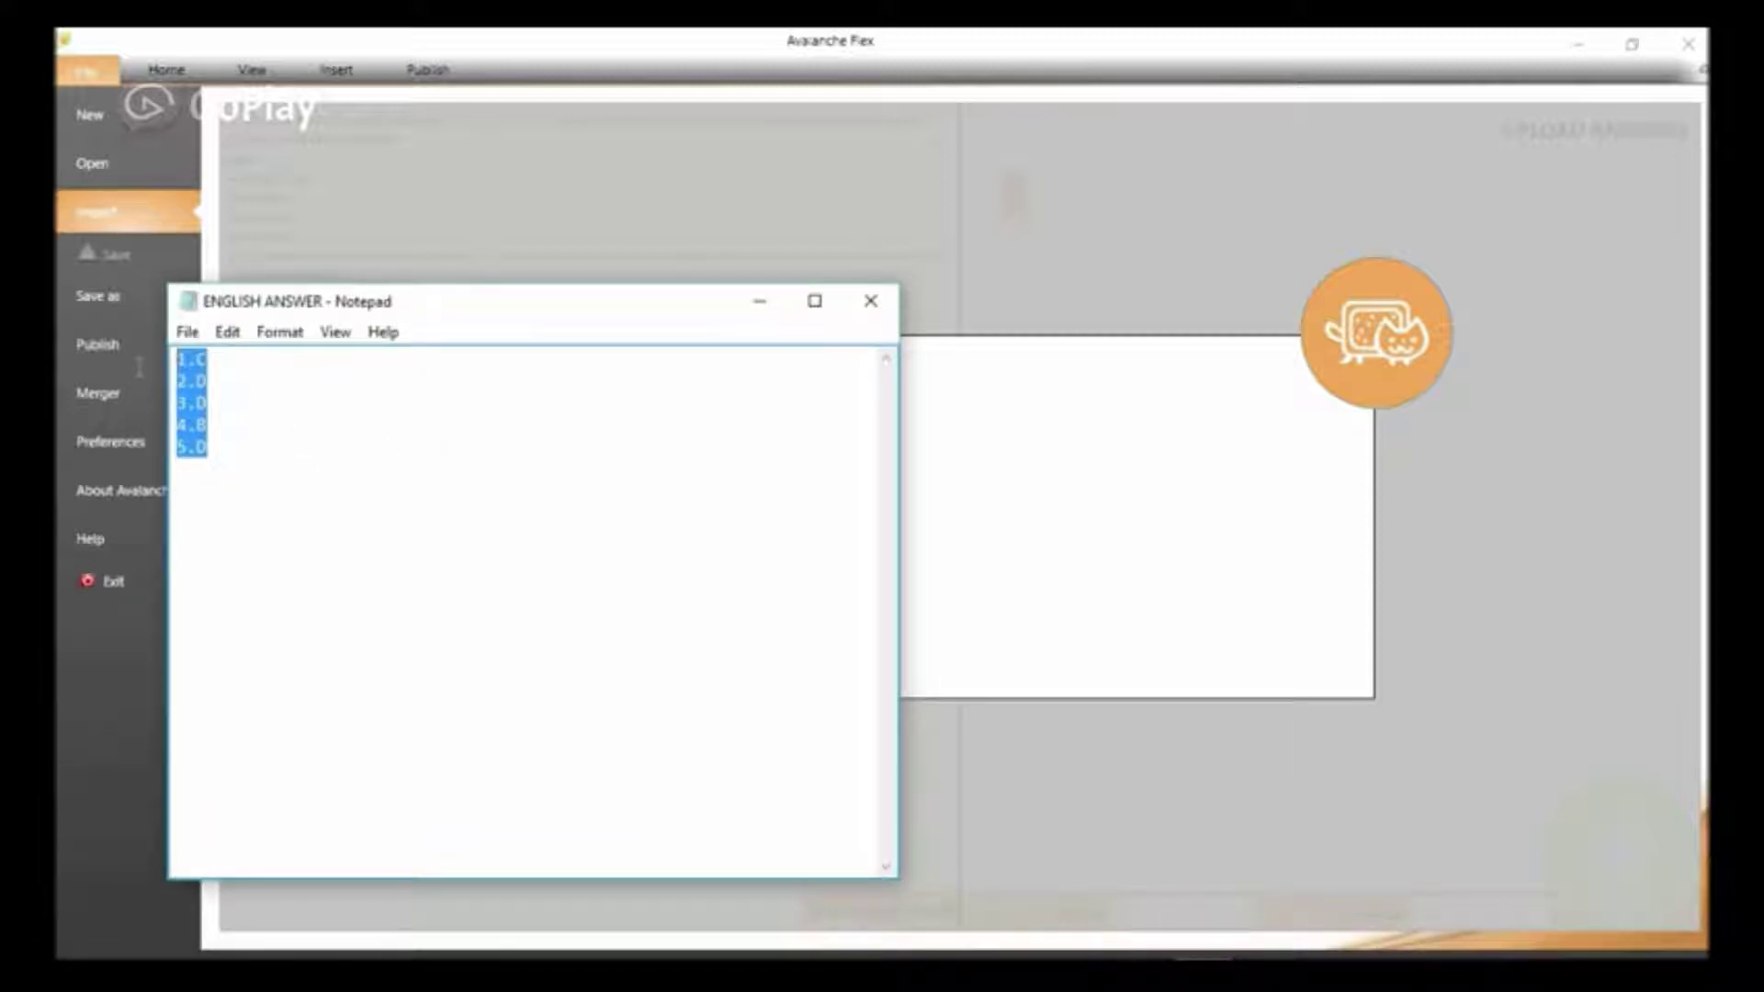
right_click(223, 408)
left_click(299, 487)
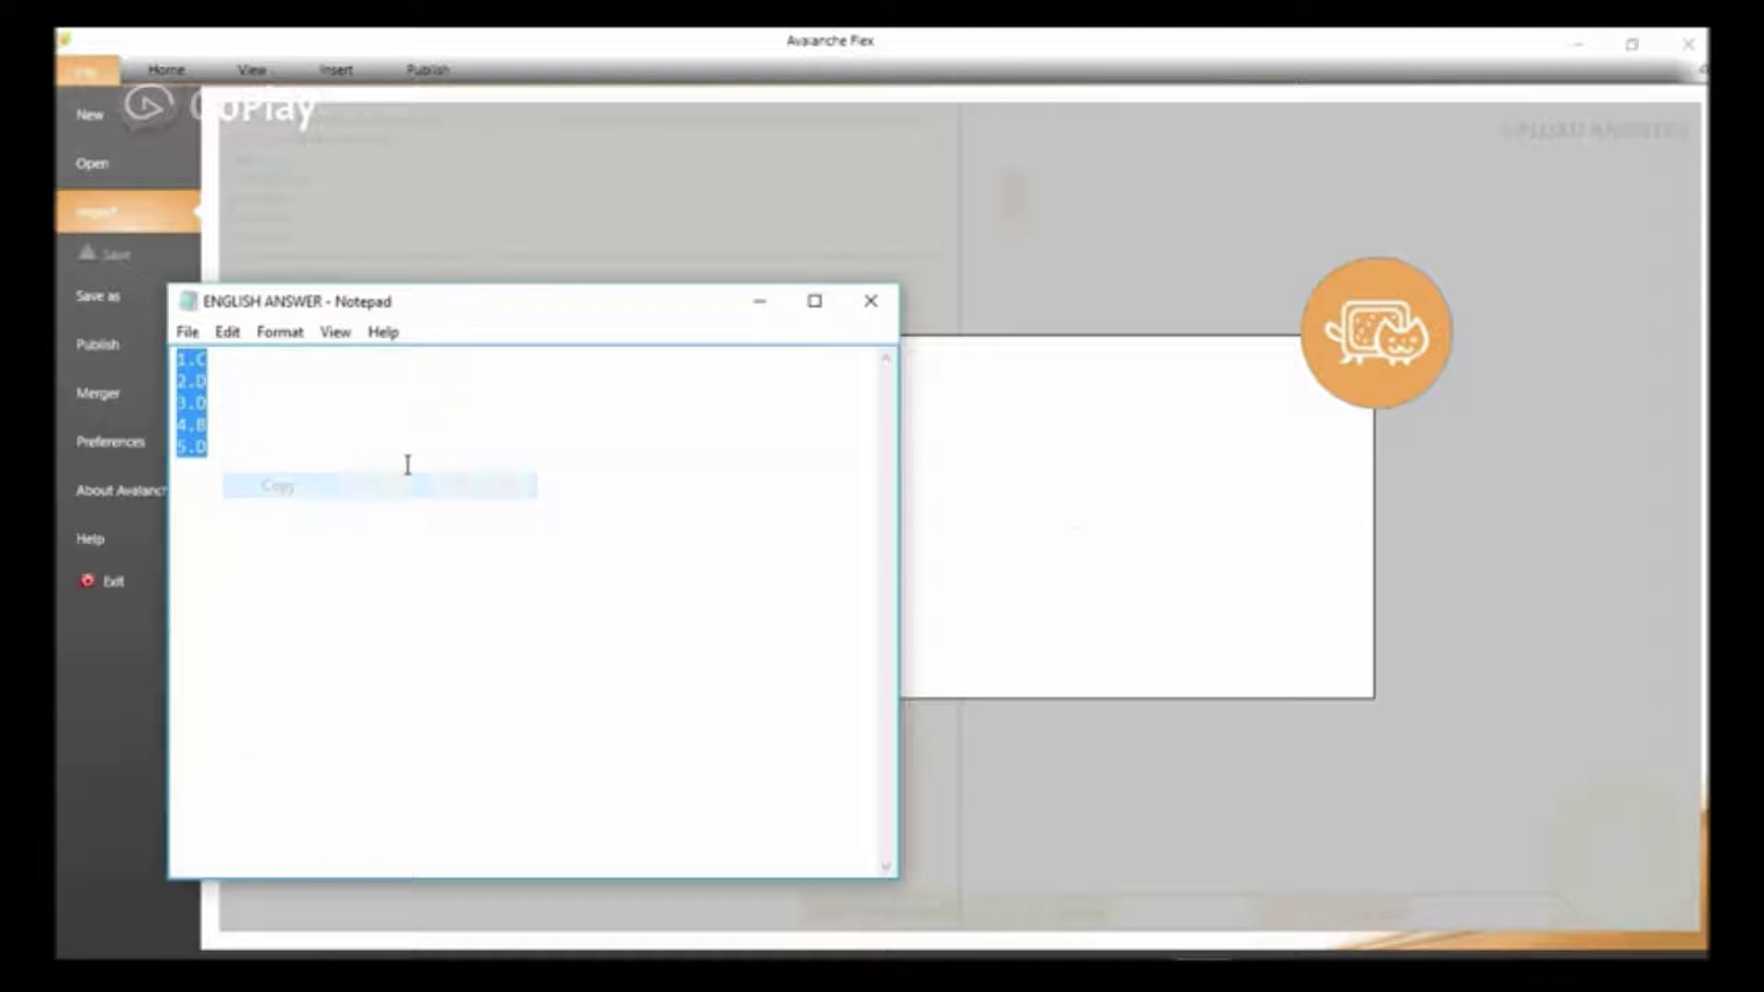
Paste the answers into the answer box and tidy lines 1.C, 2.D, 3.D, 4.B, 5.D.
left_click(1075, 540)
right_click(756, 453)
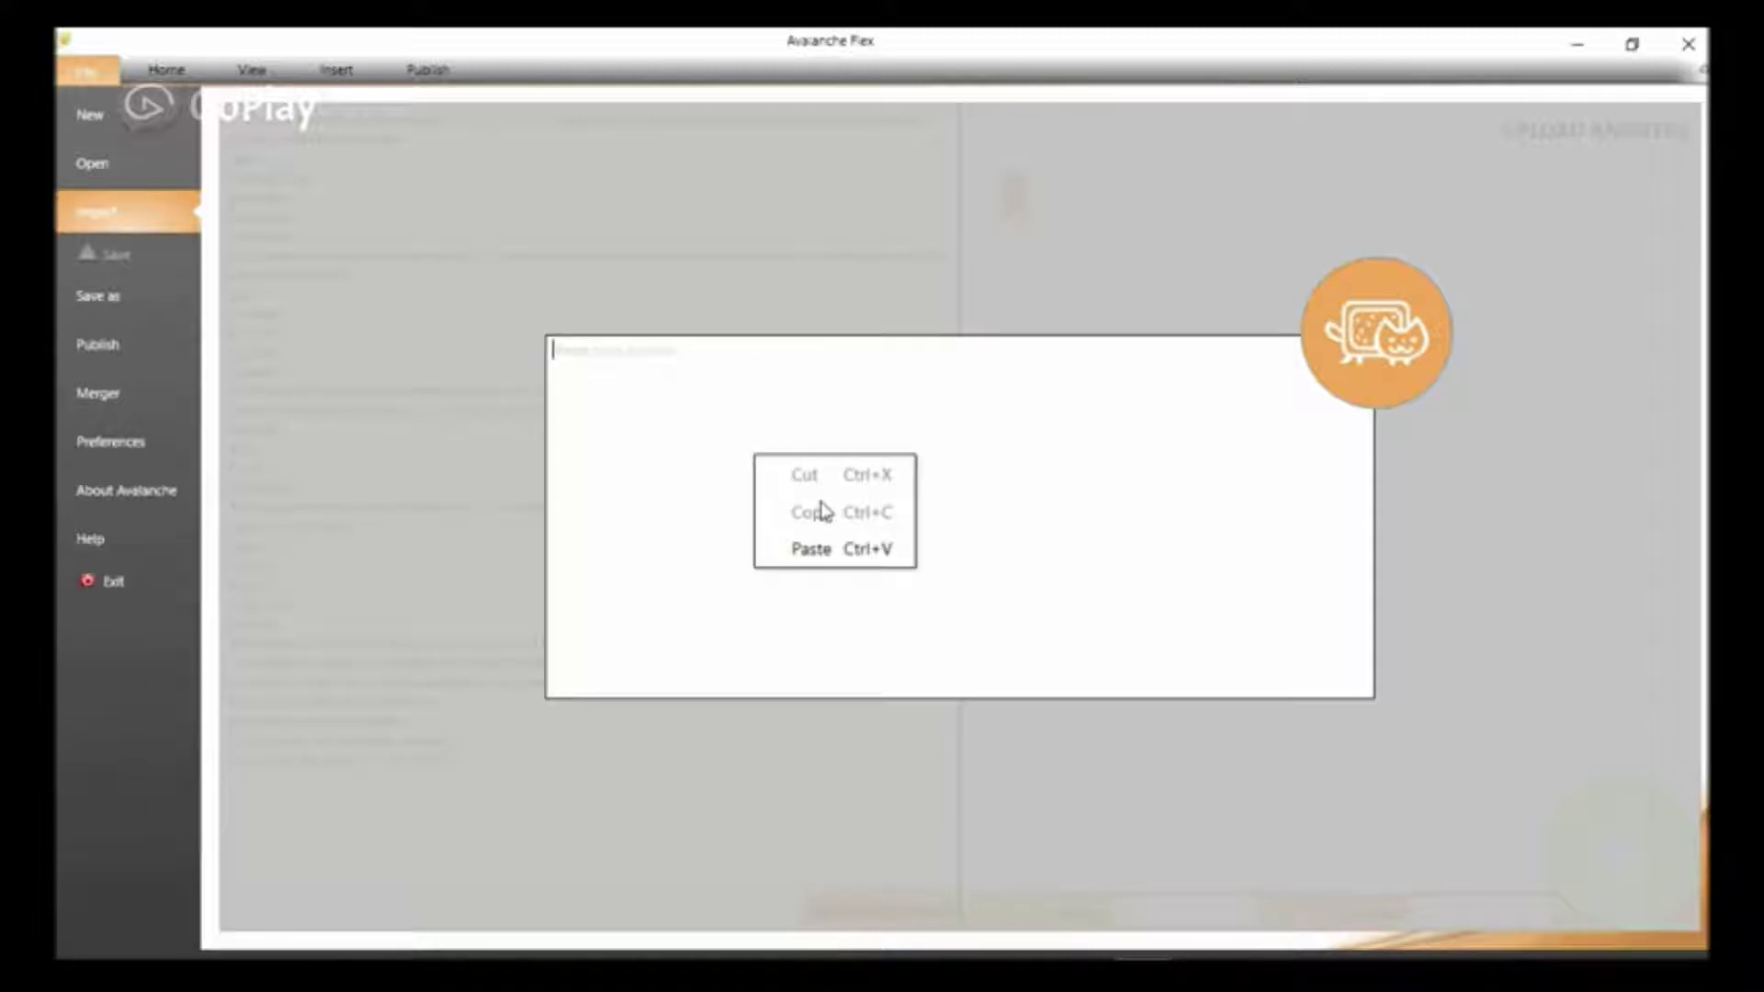
left_click(832, 552)
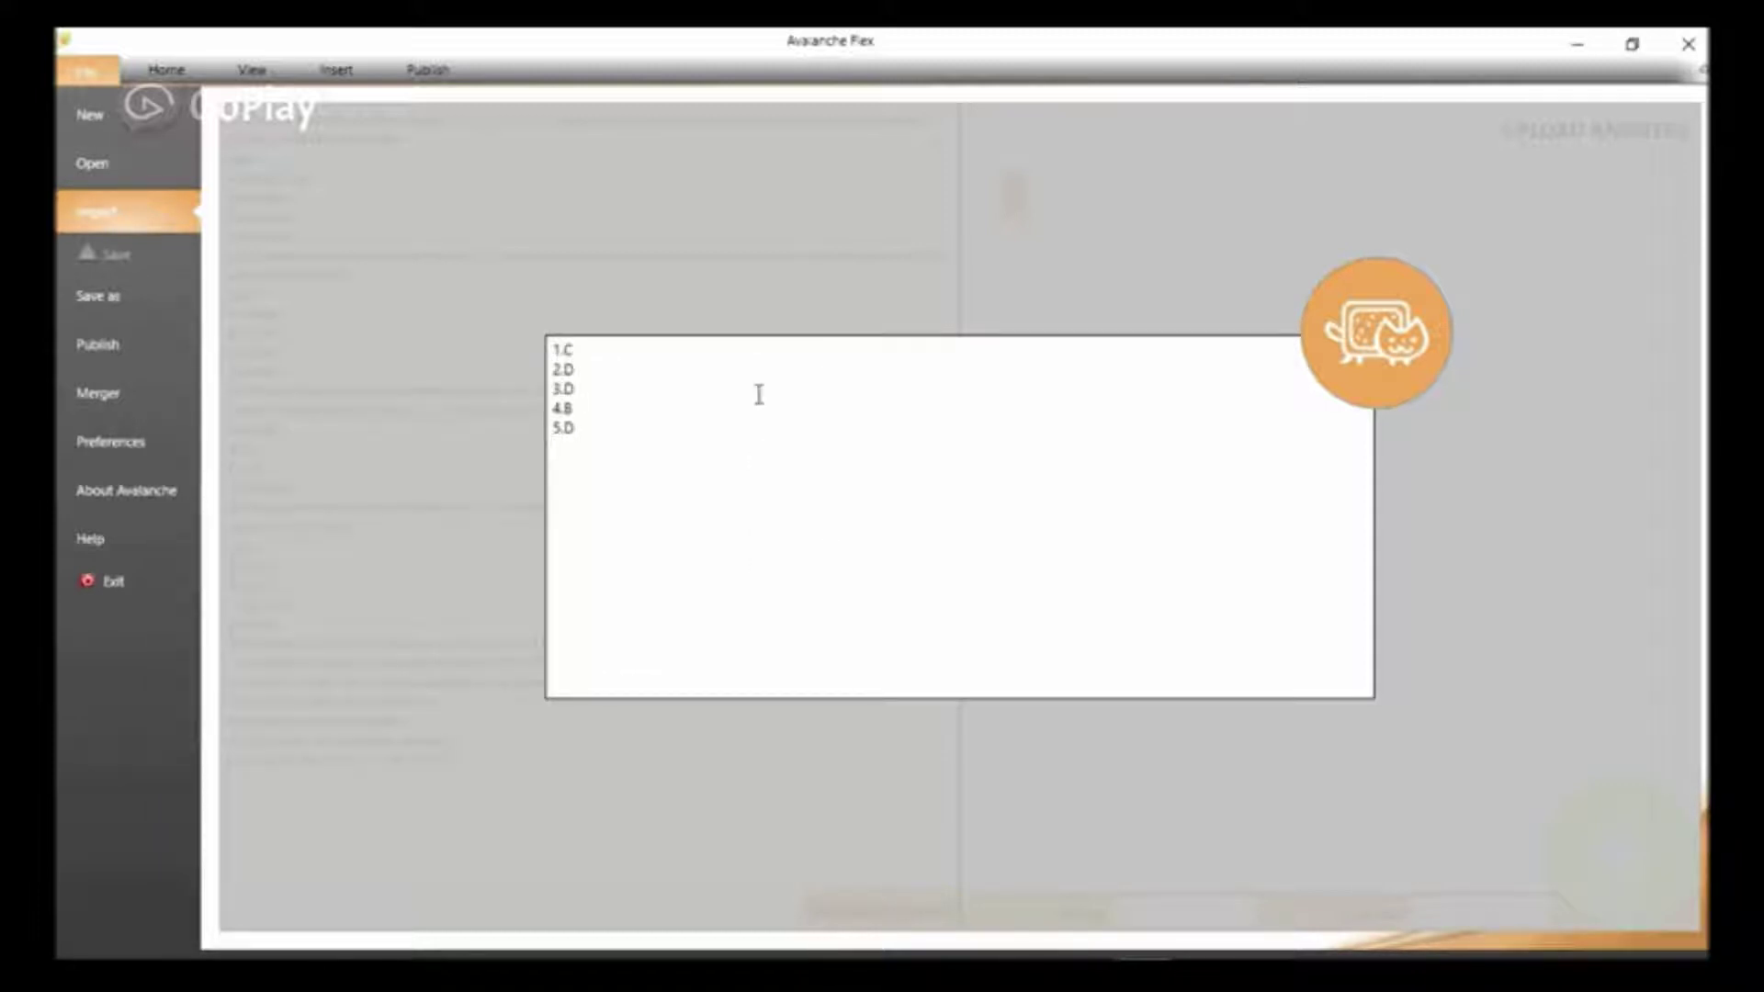
left_click(719, 375)
key("Up")
left_click_drag(587, 441, 598, 393)
Submit the answers and review question 1 and 2 rows in the expanded group.
left_click(1399, 360)
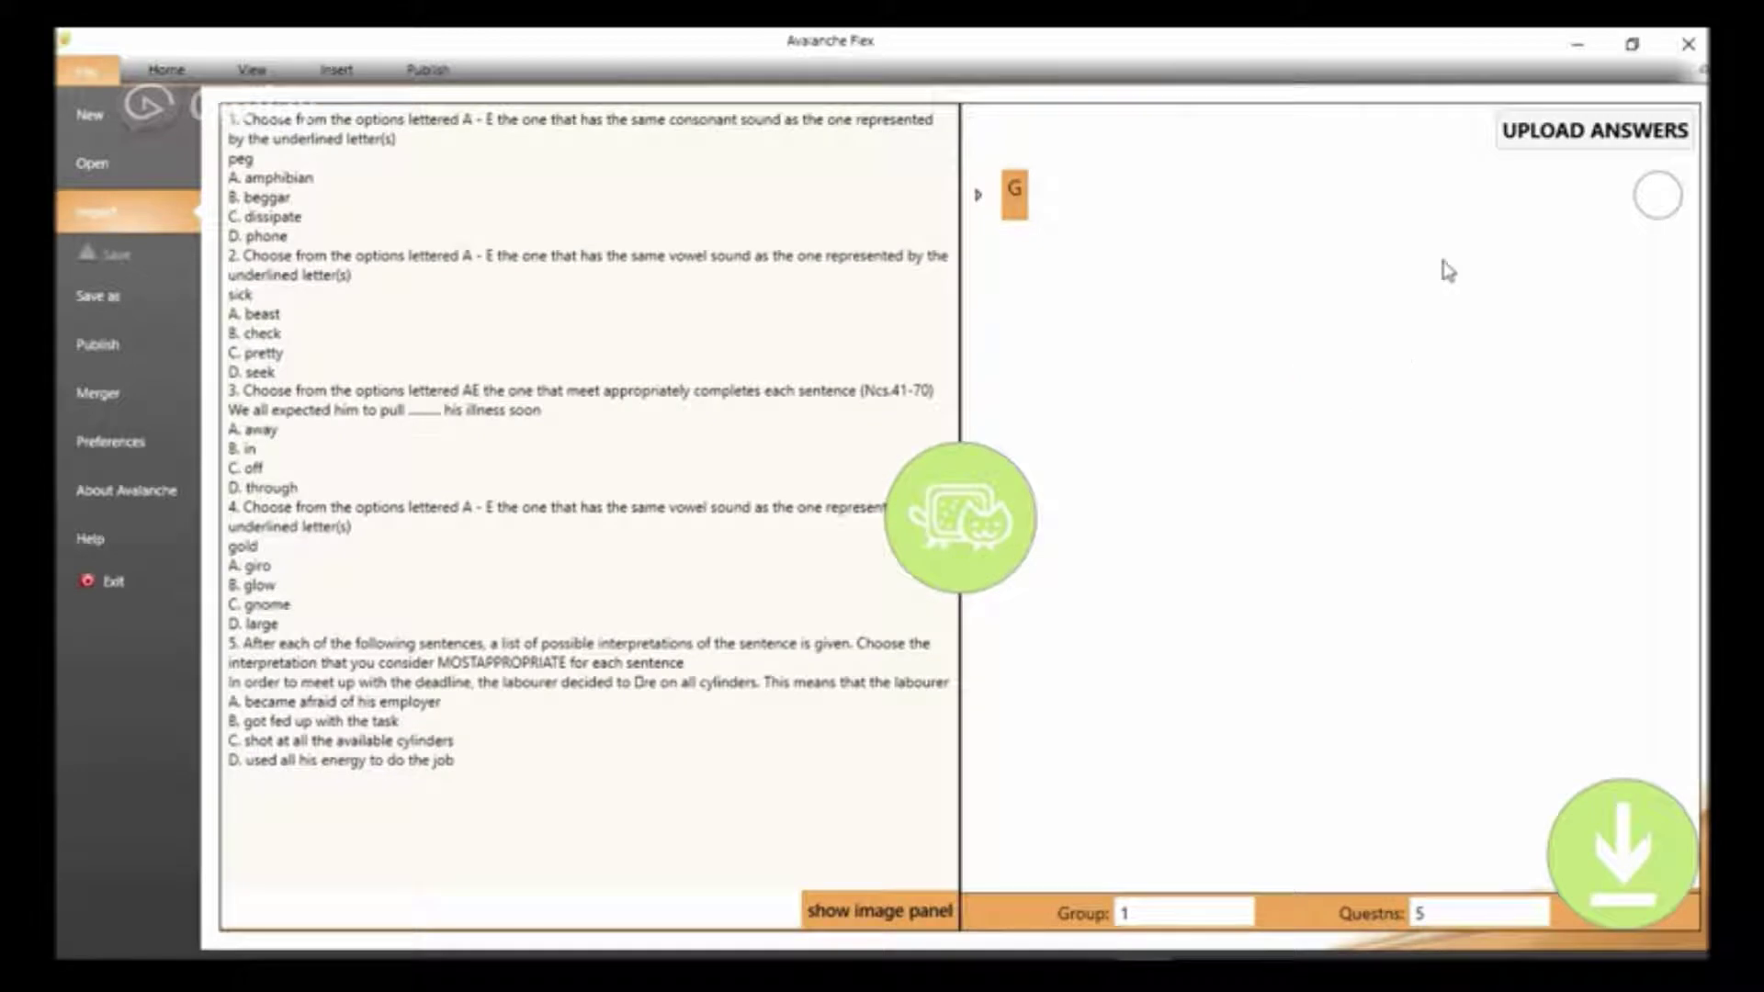
left_click(977, 196)
left_click(1619, 292)
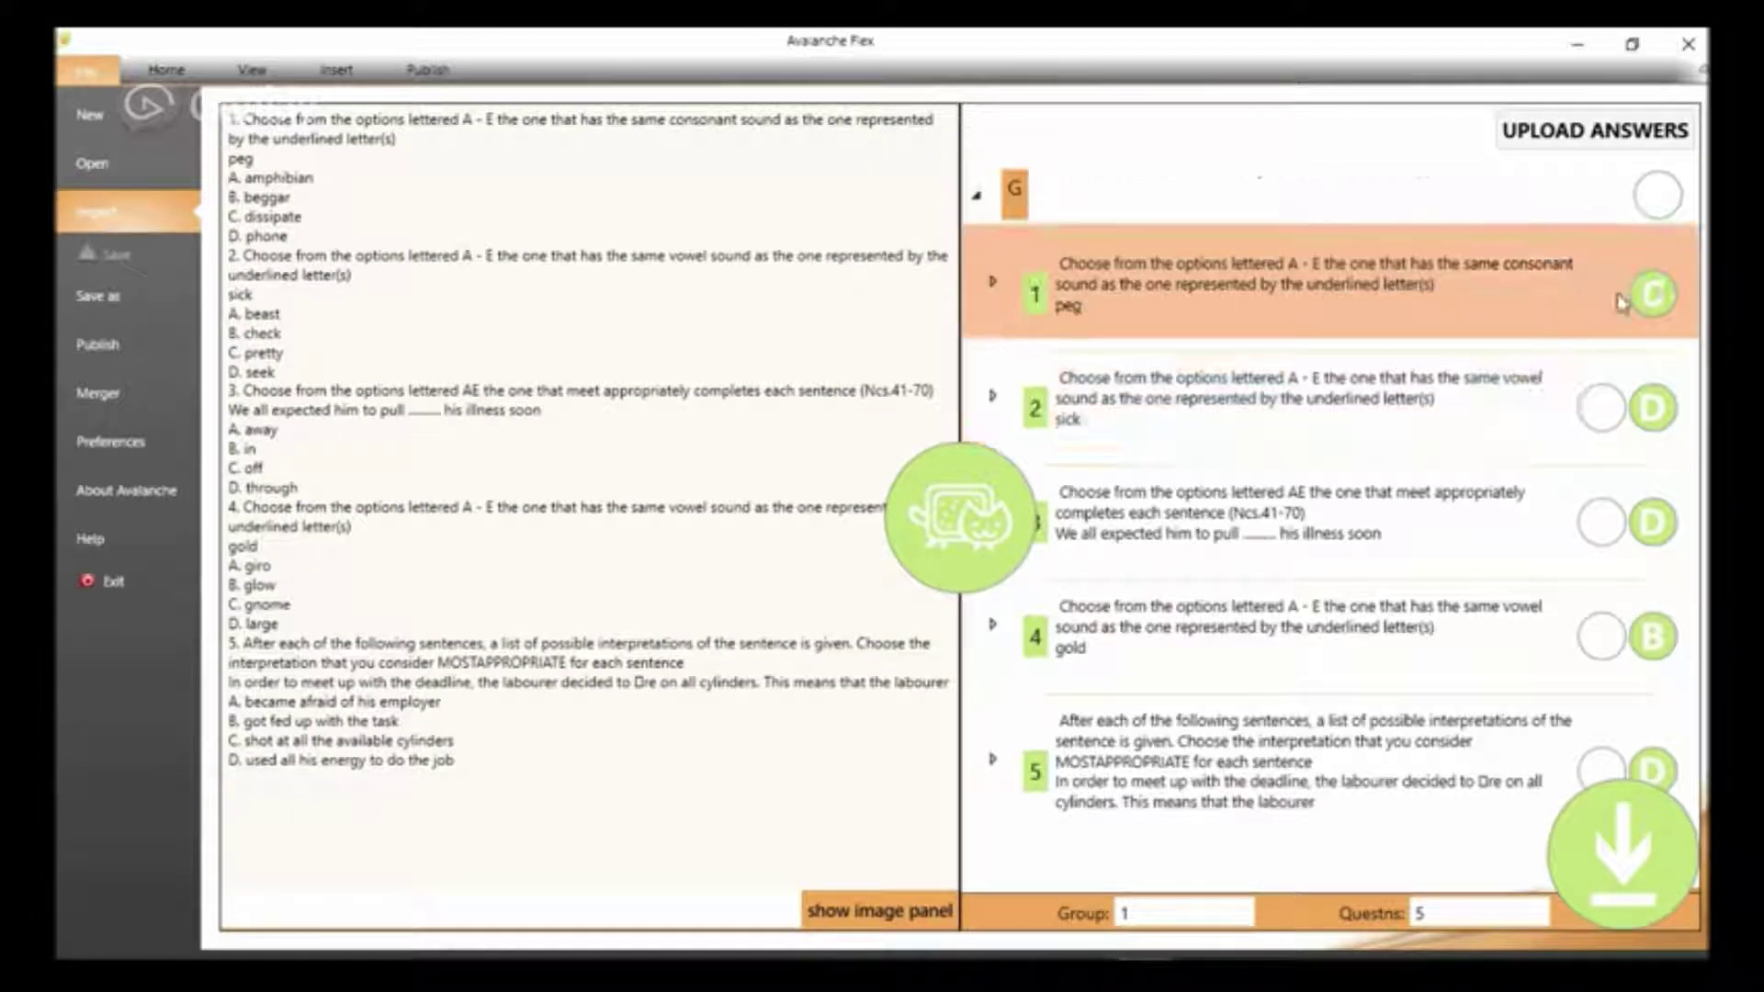
left_click(1678, 409)
left_click(1597, 280)
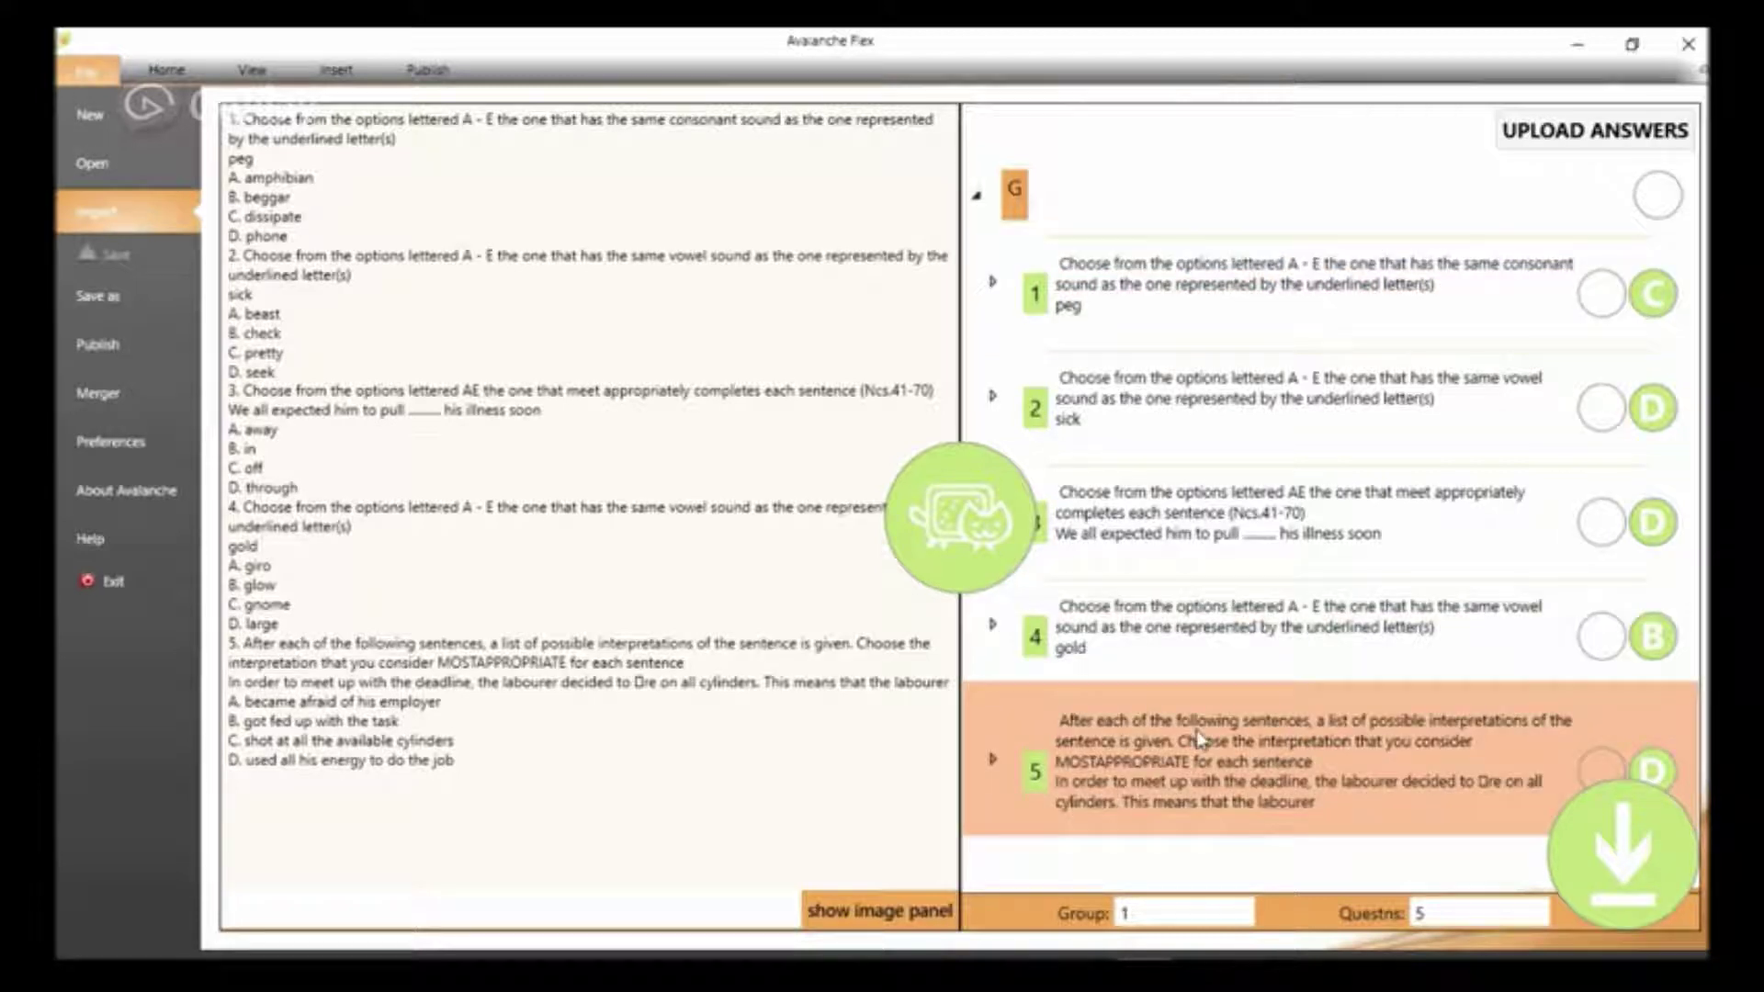
Expand and collapse question 1's options, then collapse group G.
mouse_move(984, 947)
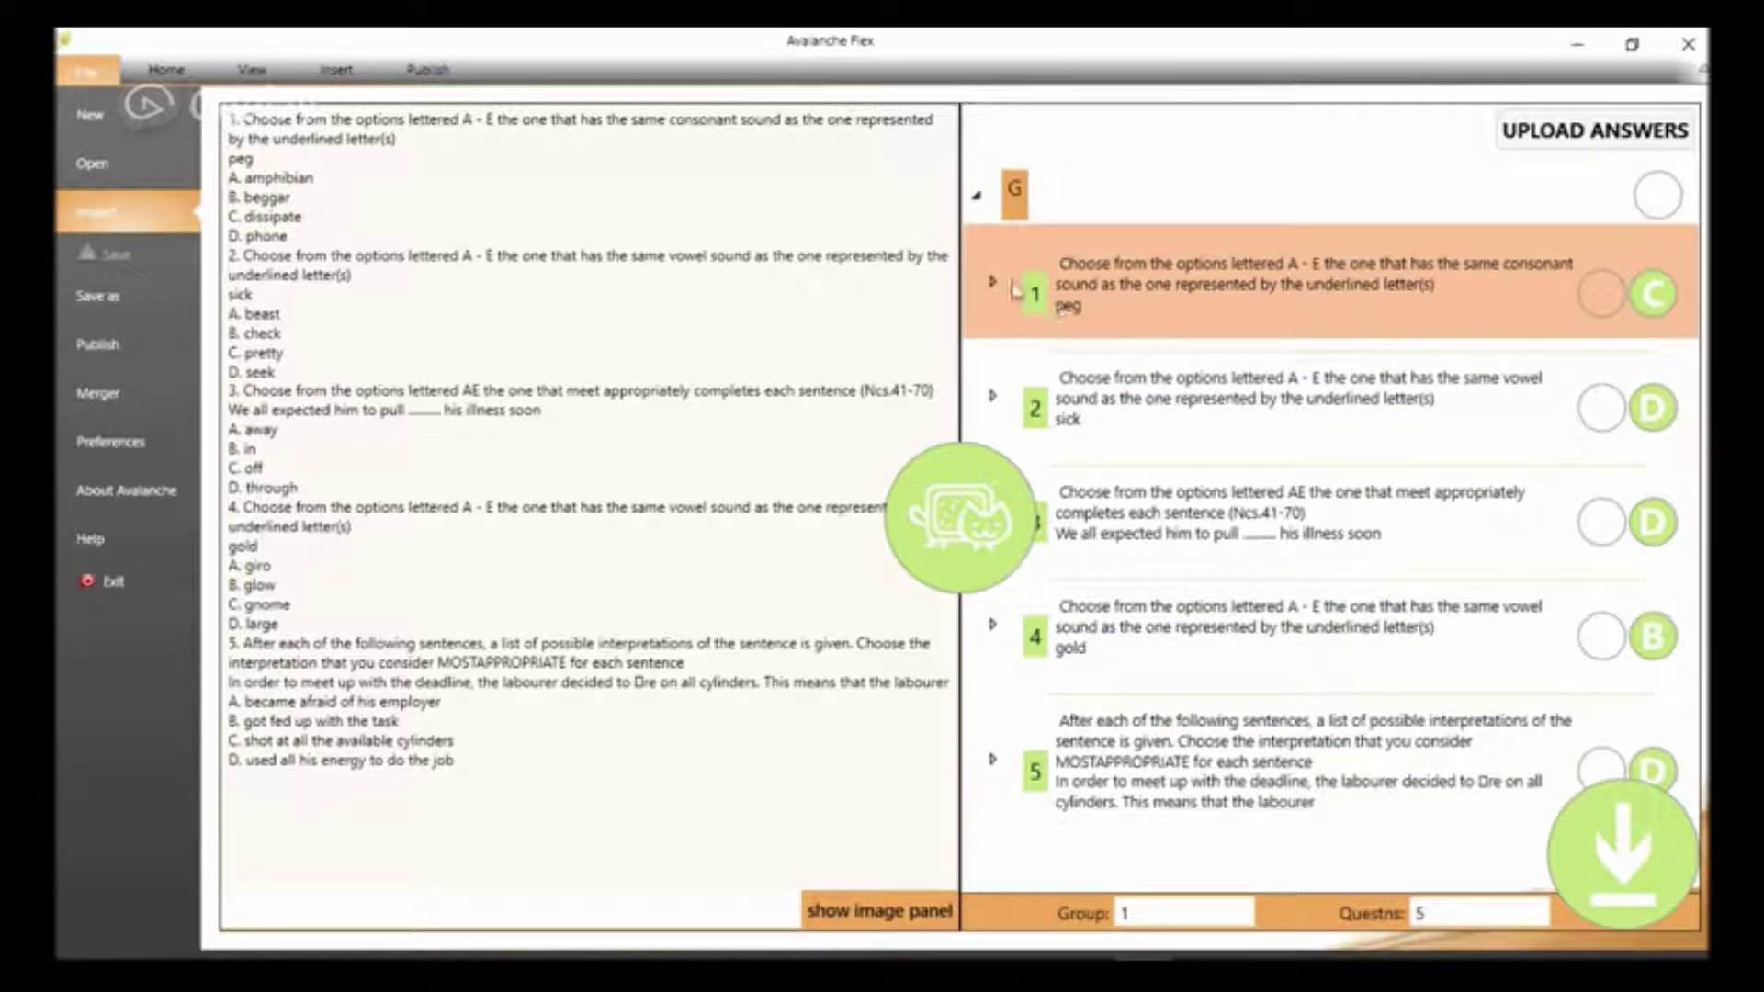
left_click(993, 287)
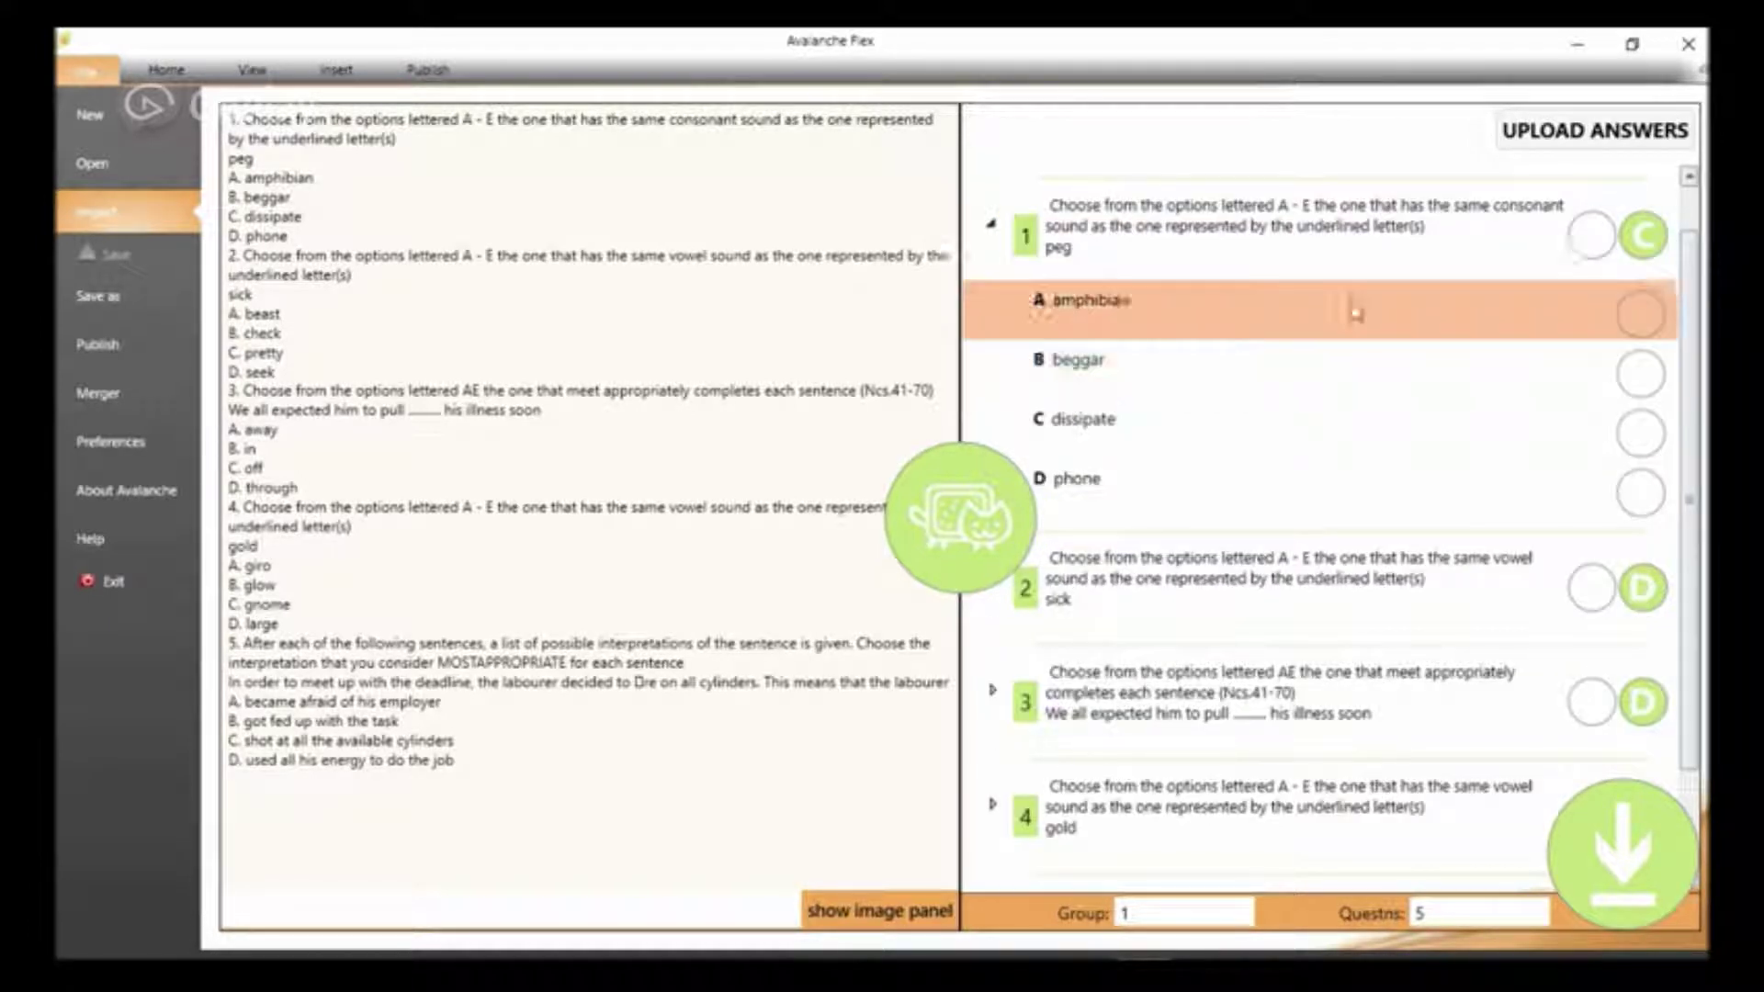
left_click(993, 224)
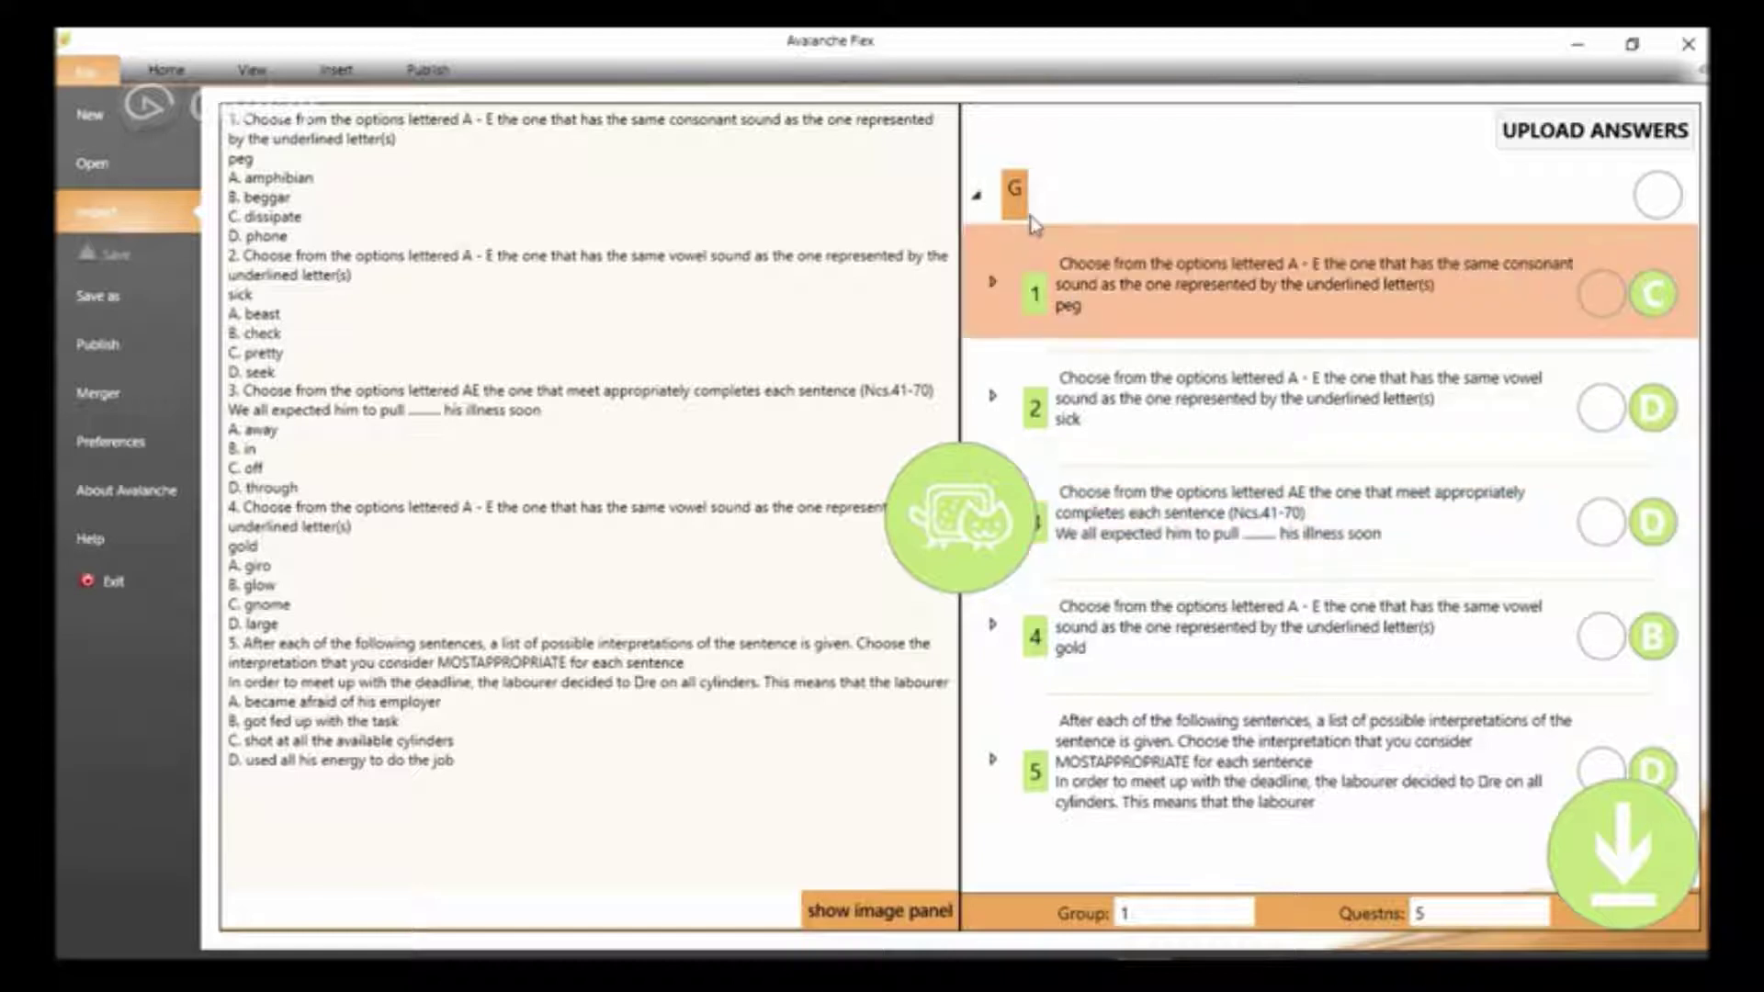
left_click(977, 196)
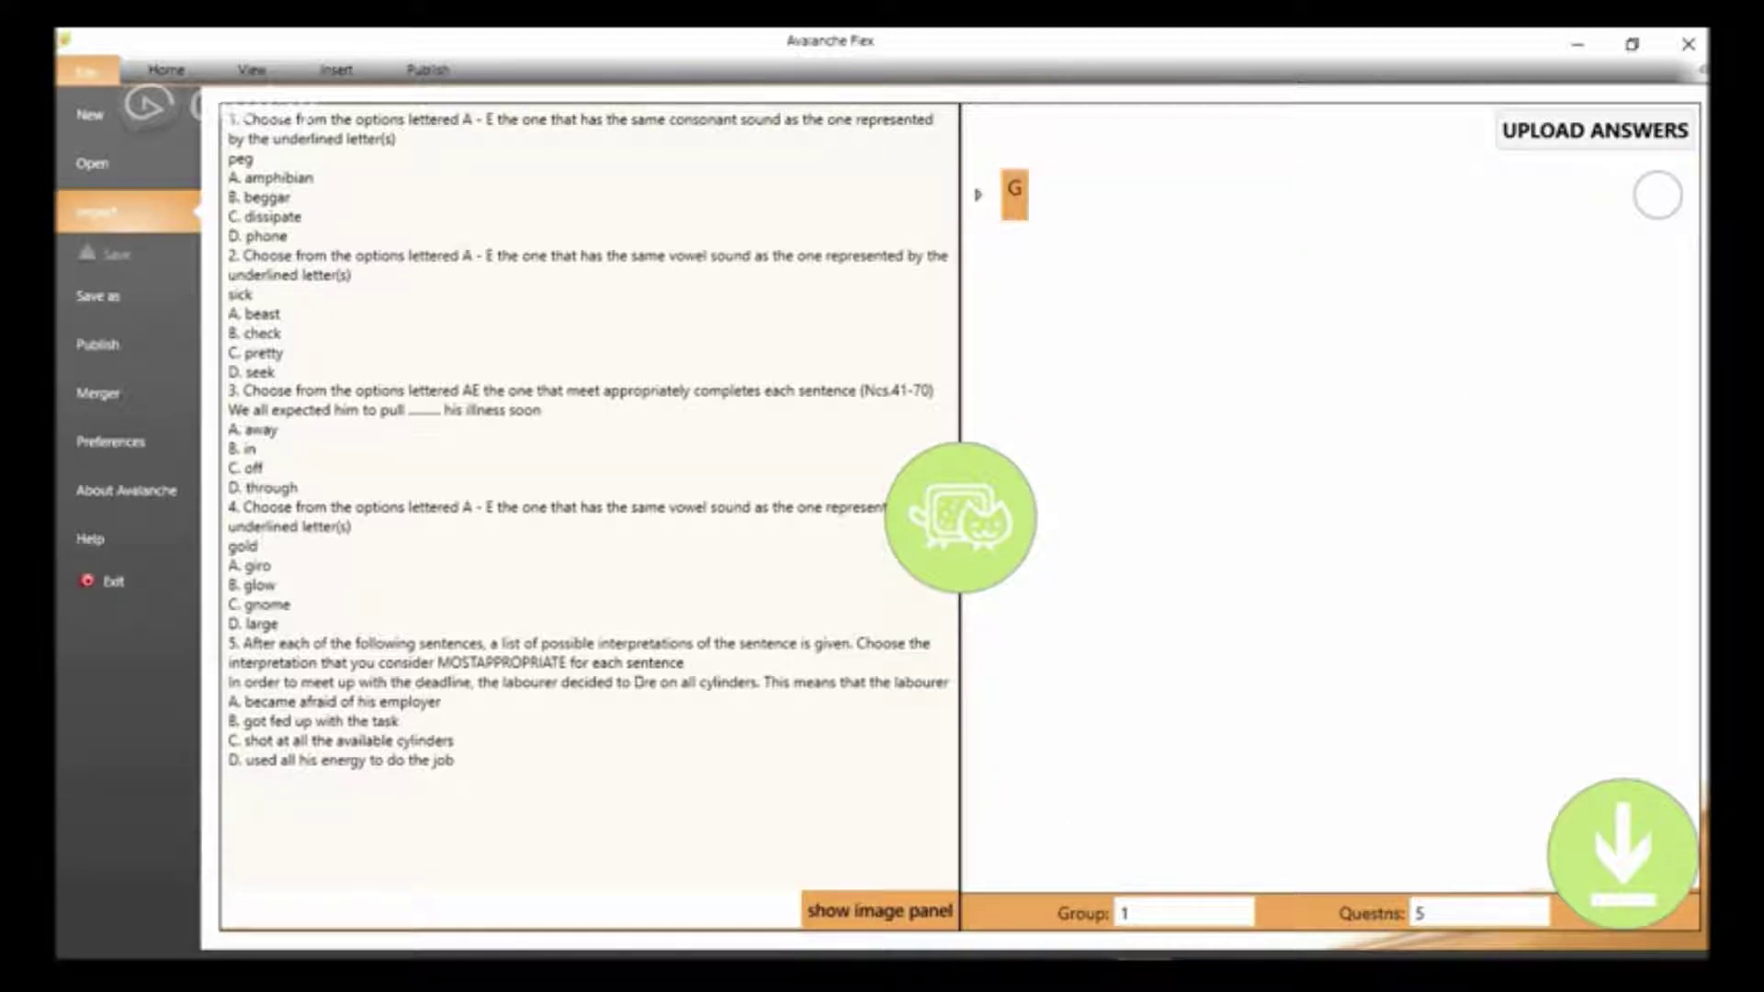
Import the uploaded questions into Flex and open question 1 from the FLEX node.
left_click(1627, 814)
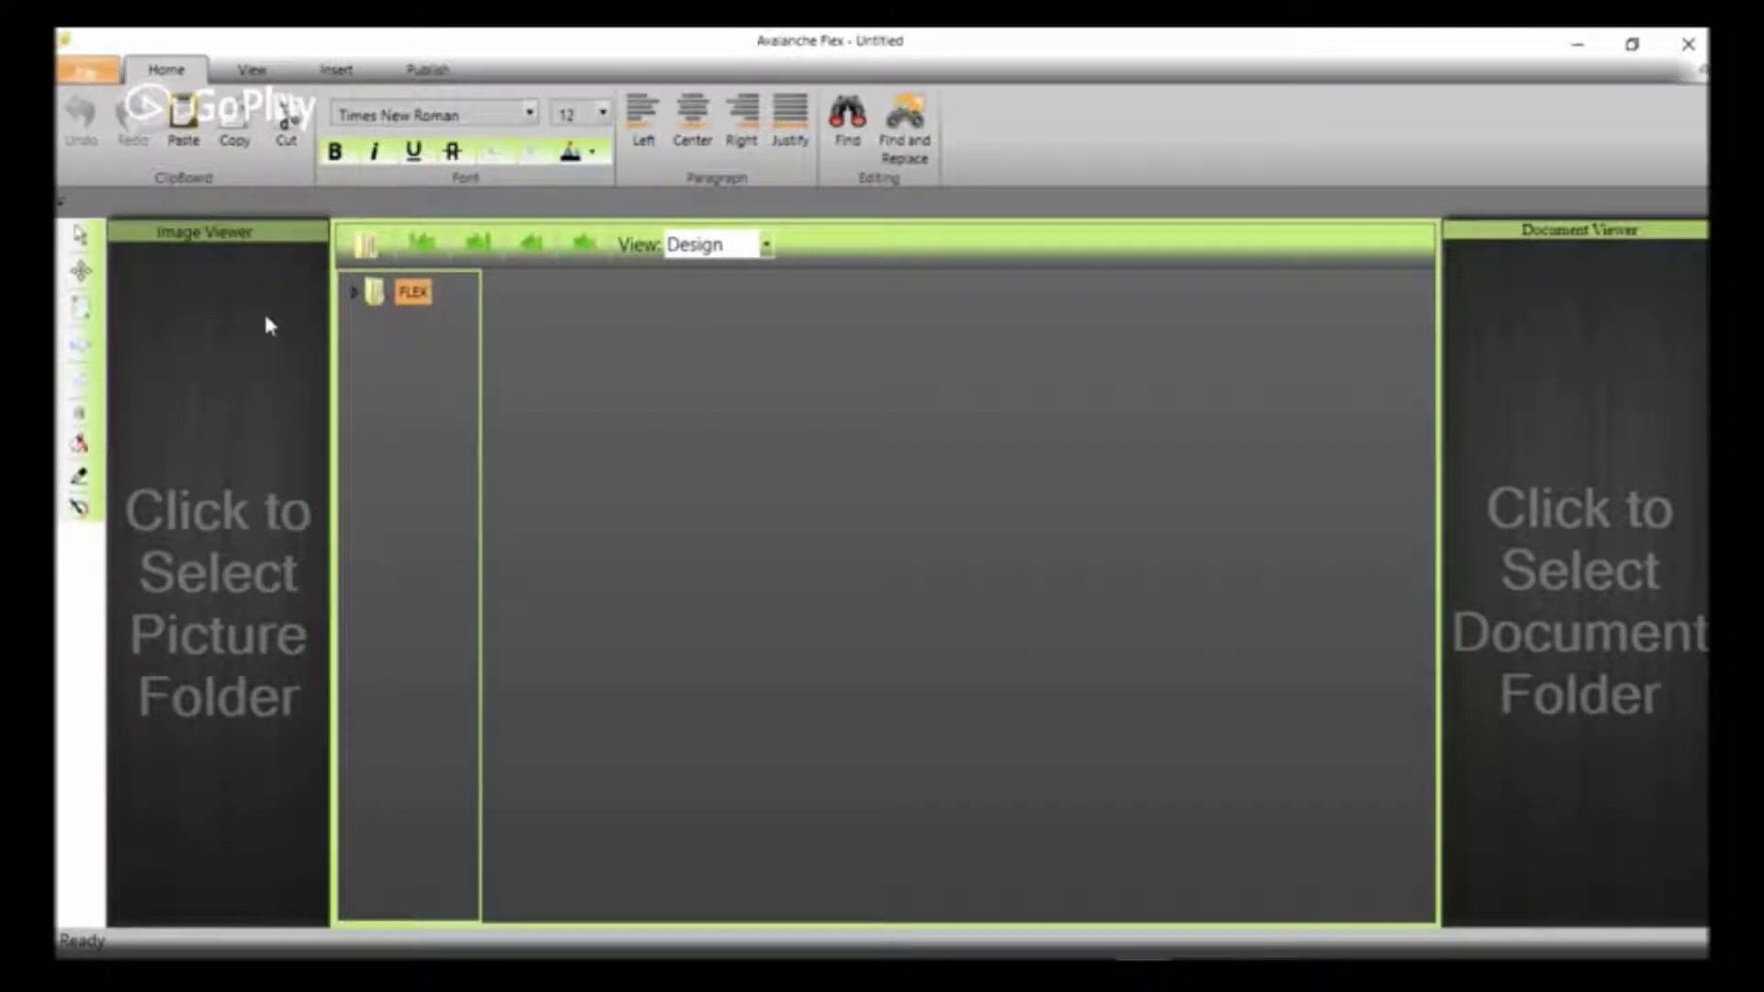
left_click(355, 294)
left_click(353, 294)
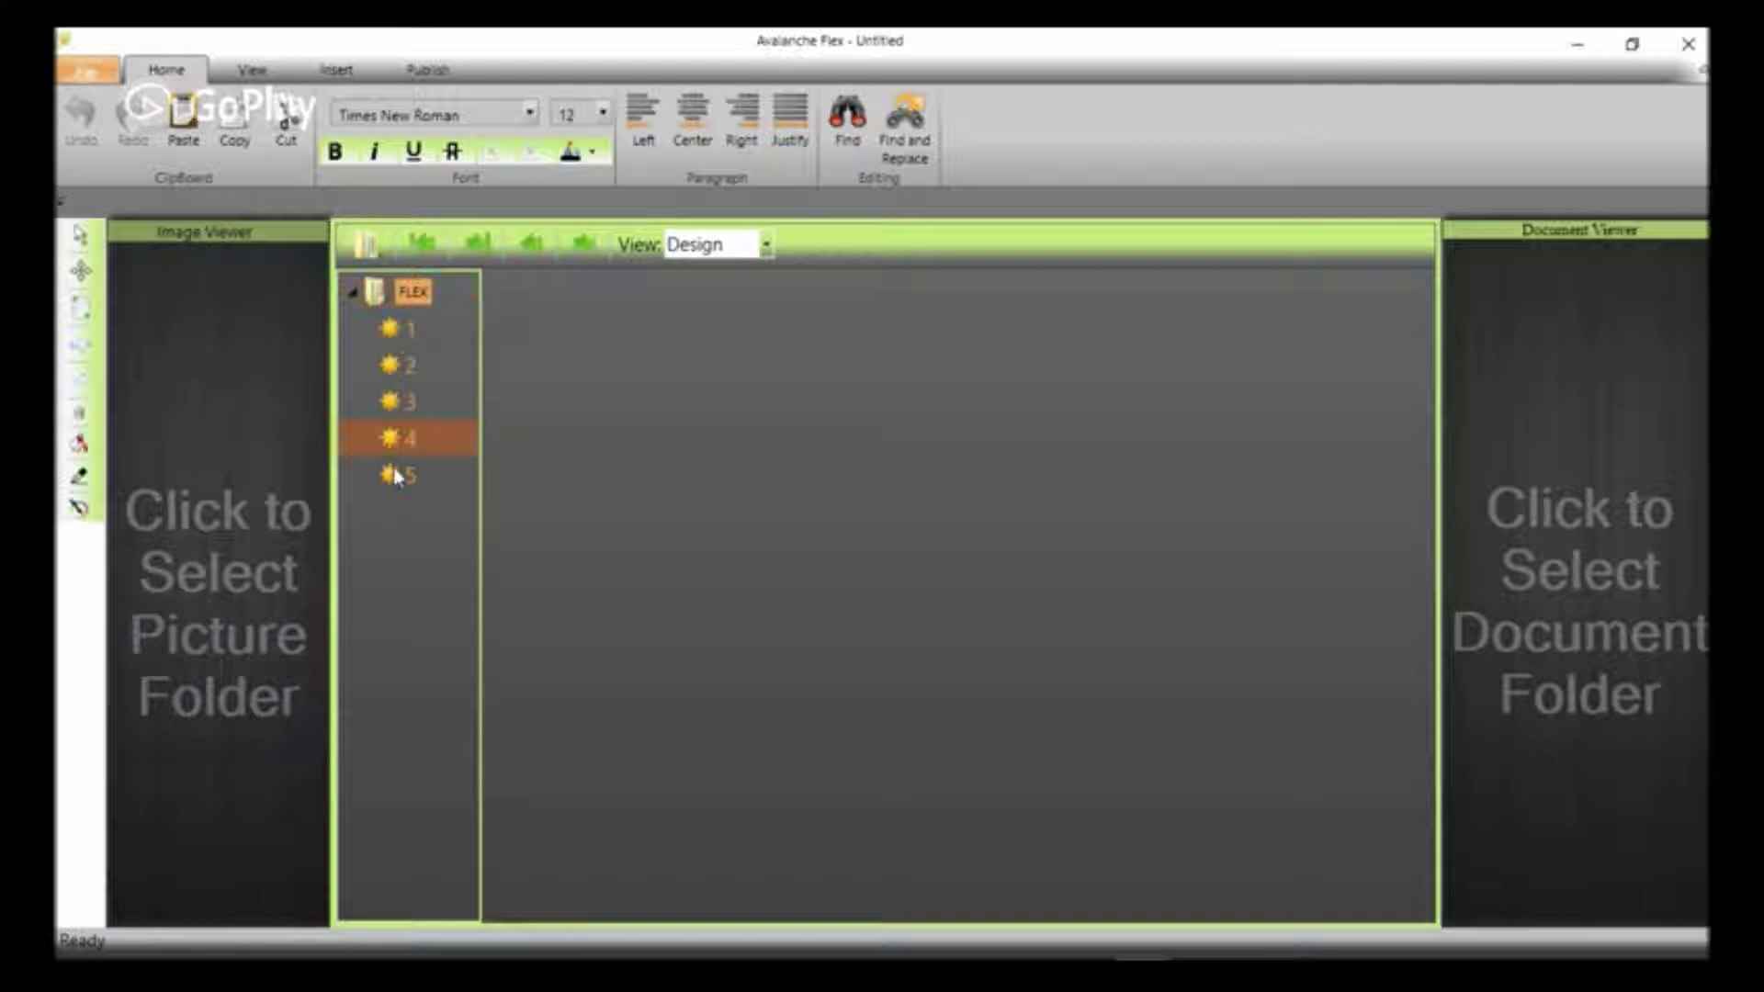
left_click(432, 337)
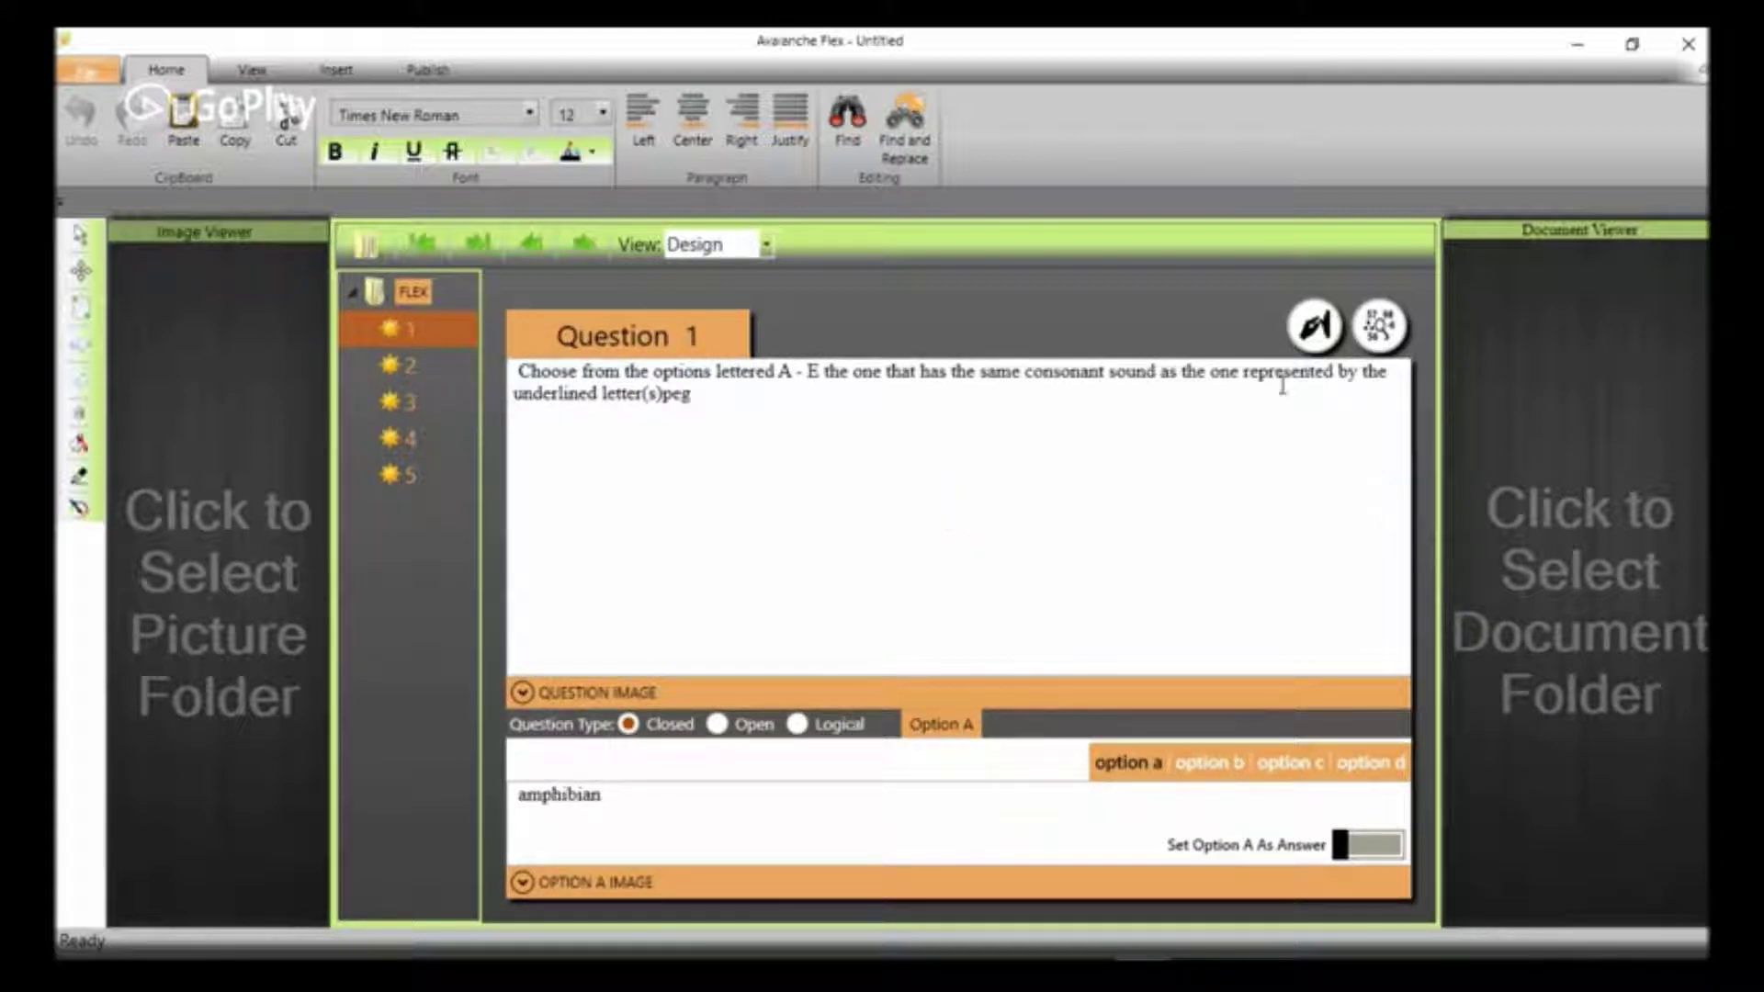
Move 'peg' onto its own line in question 1 and check option C as its answer.
left_click(659, 397)
key("Return")
key("Return")
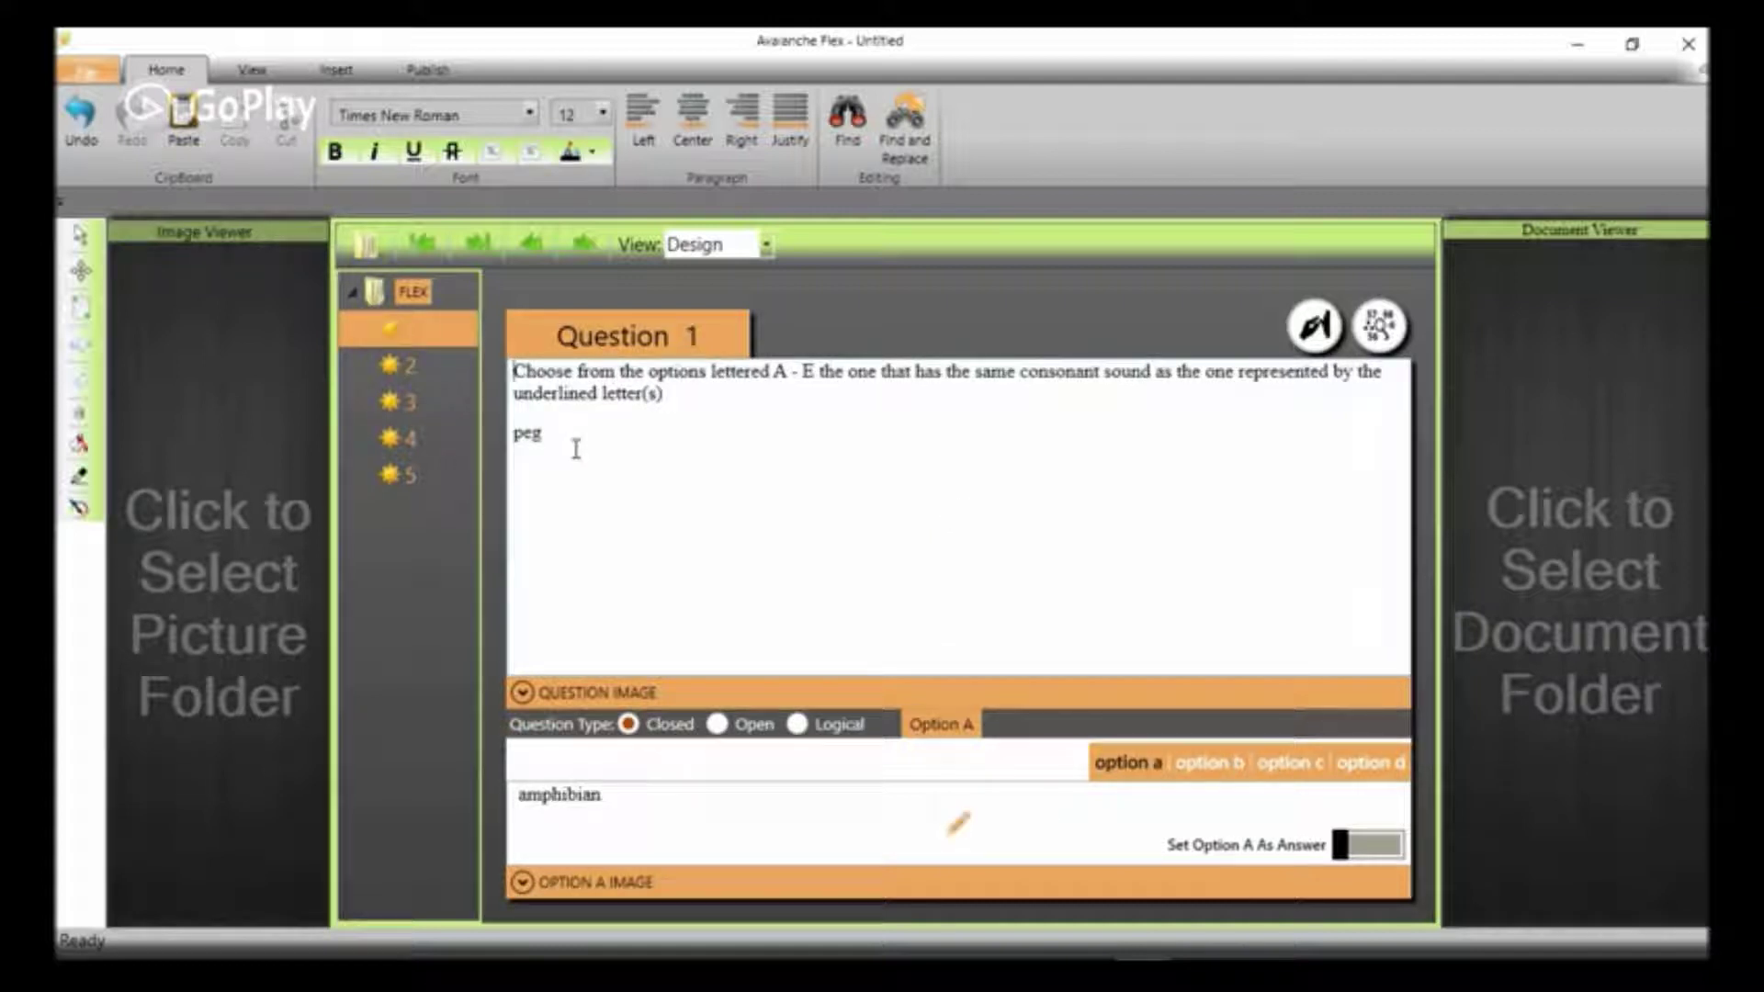
left_click(1199, 760)
left_click(1272, 767)
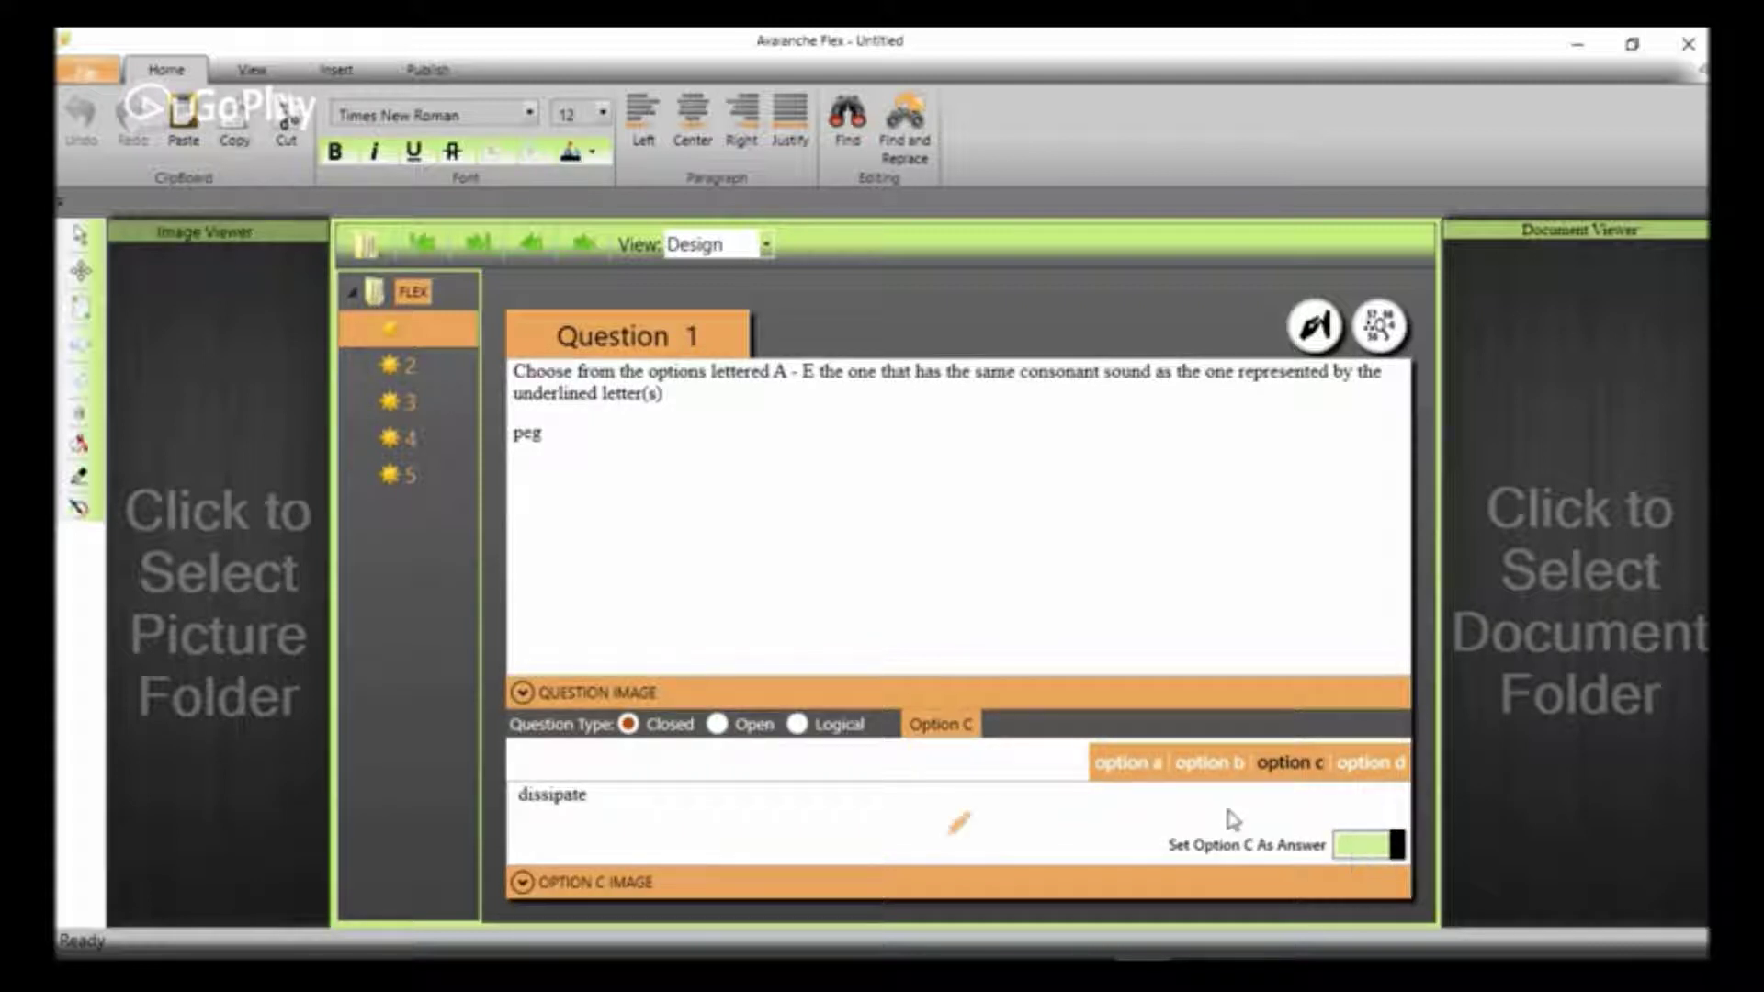
Step through question 3's options b–d, confirming d 'through' as the answer.
left_click(411, 404)
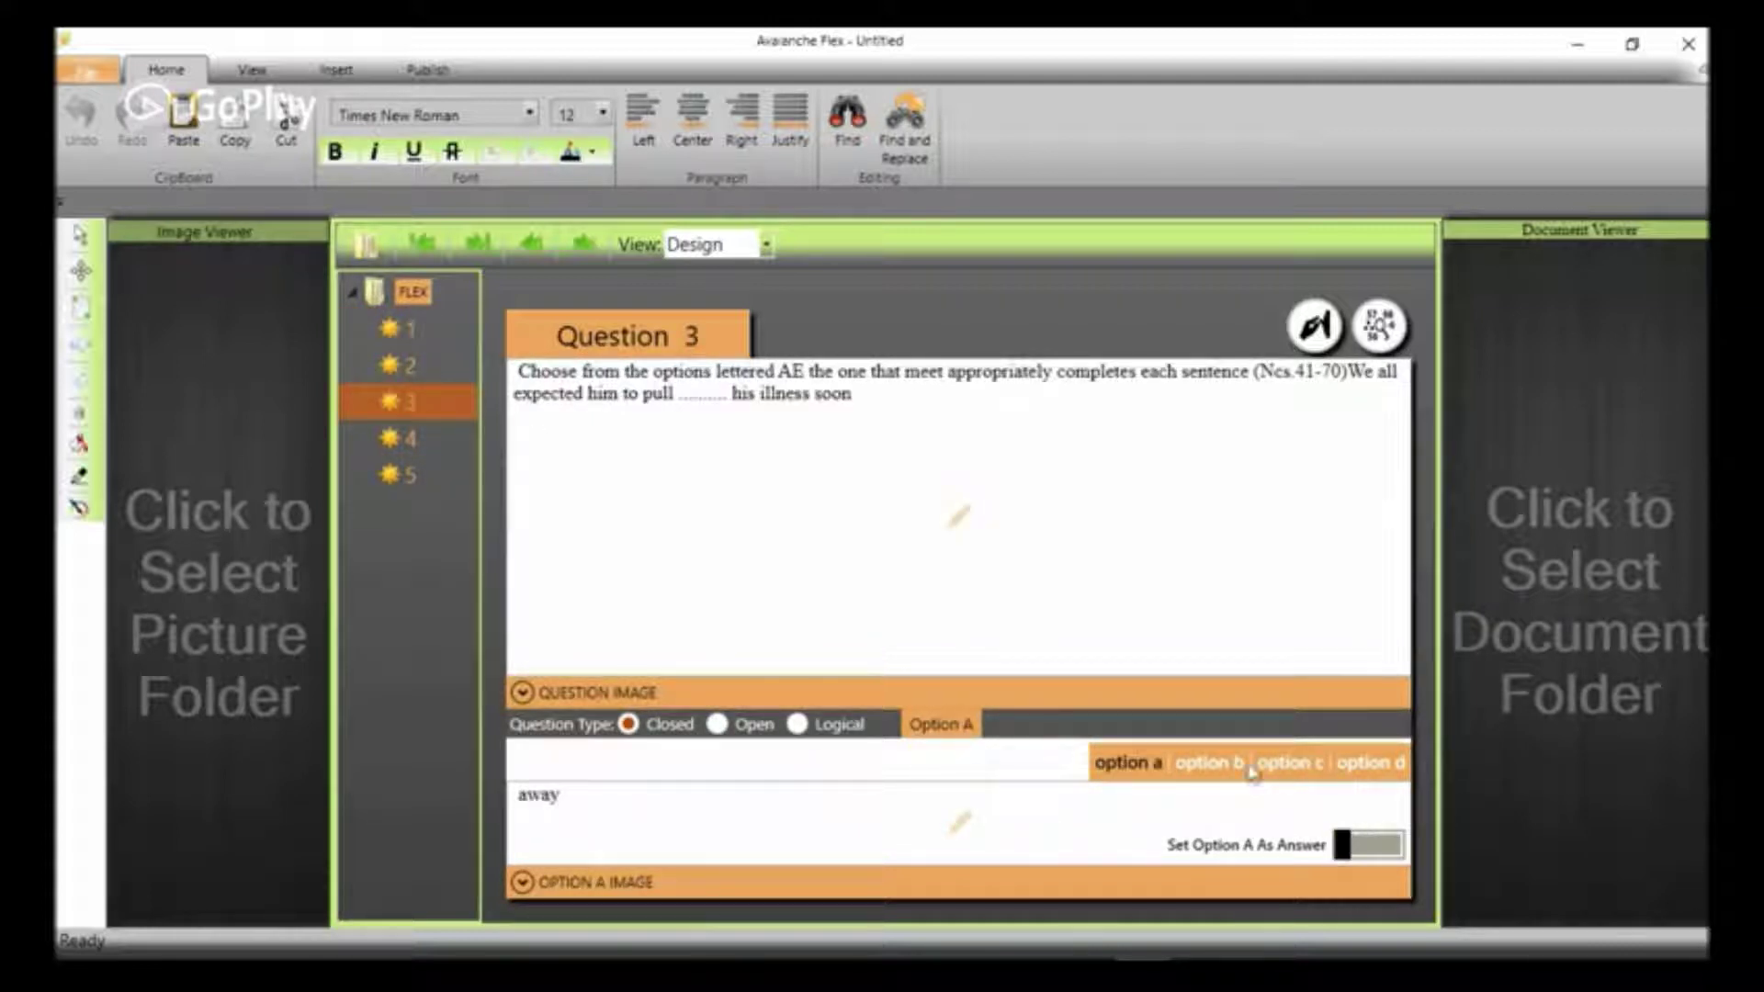
left_click(1204, 764)
left_click(1305, 767)
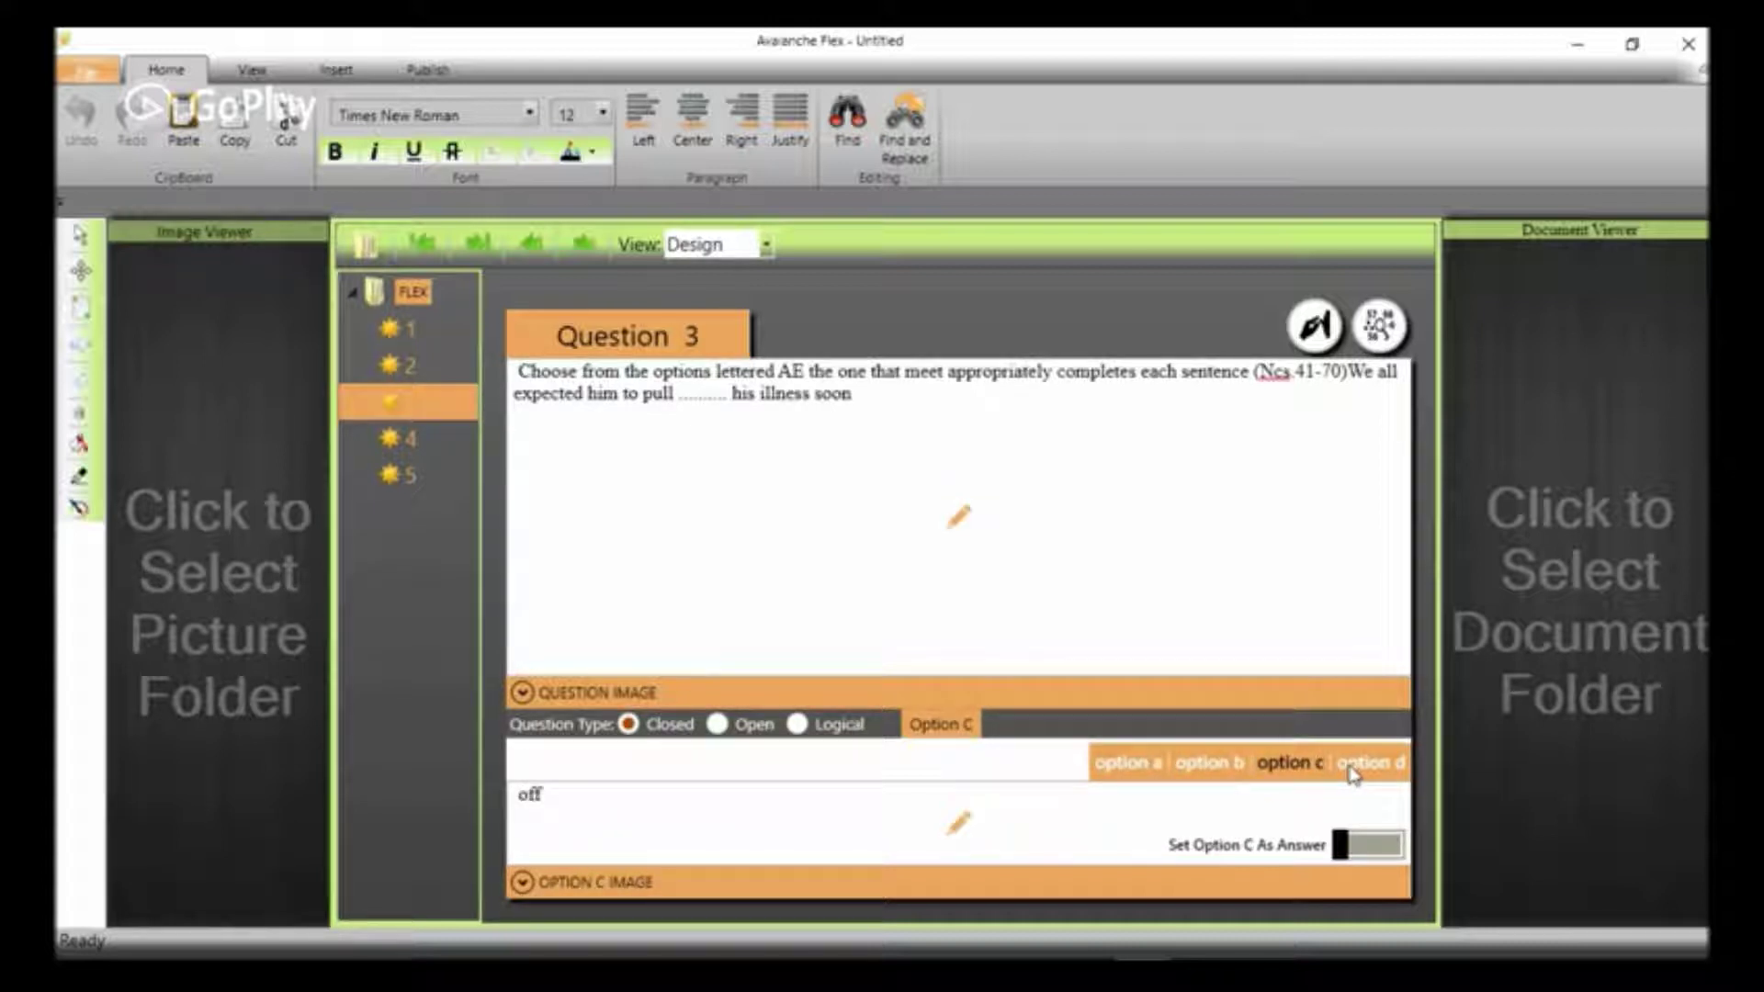
left_click(1351, 770)
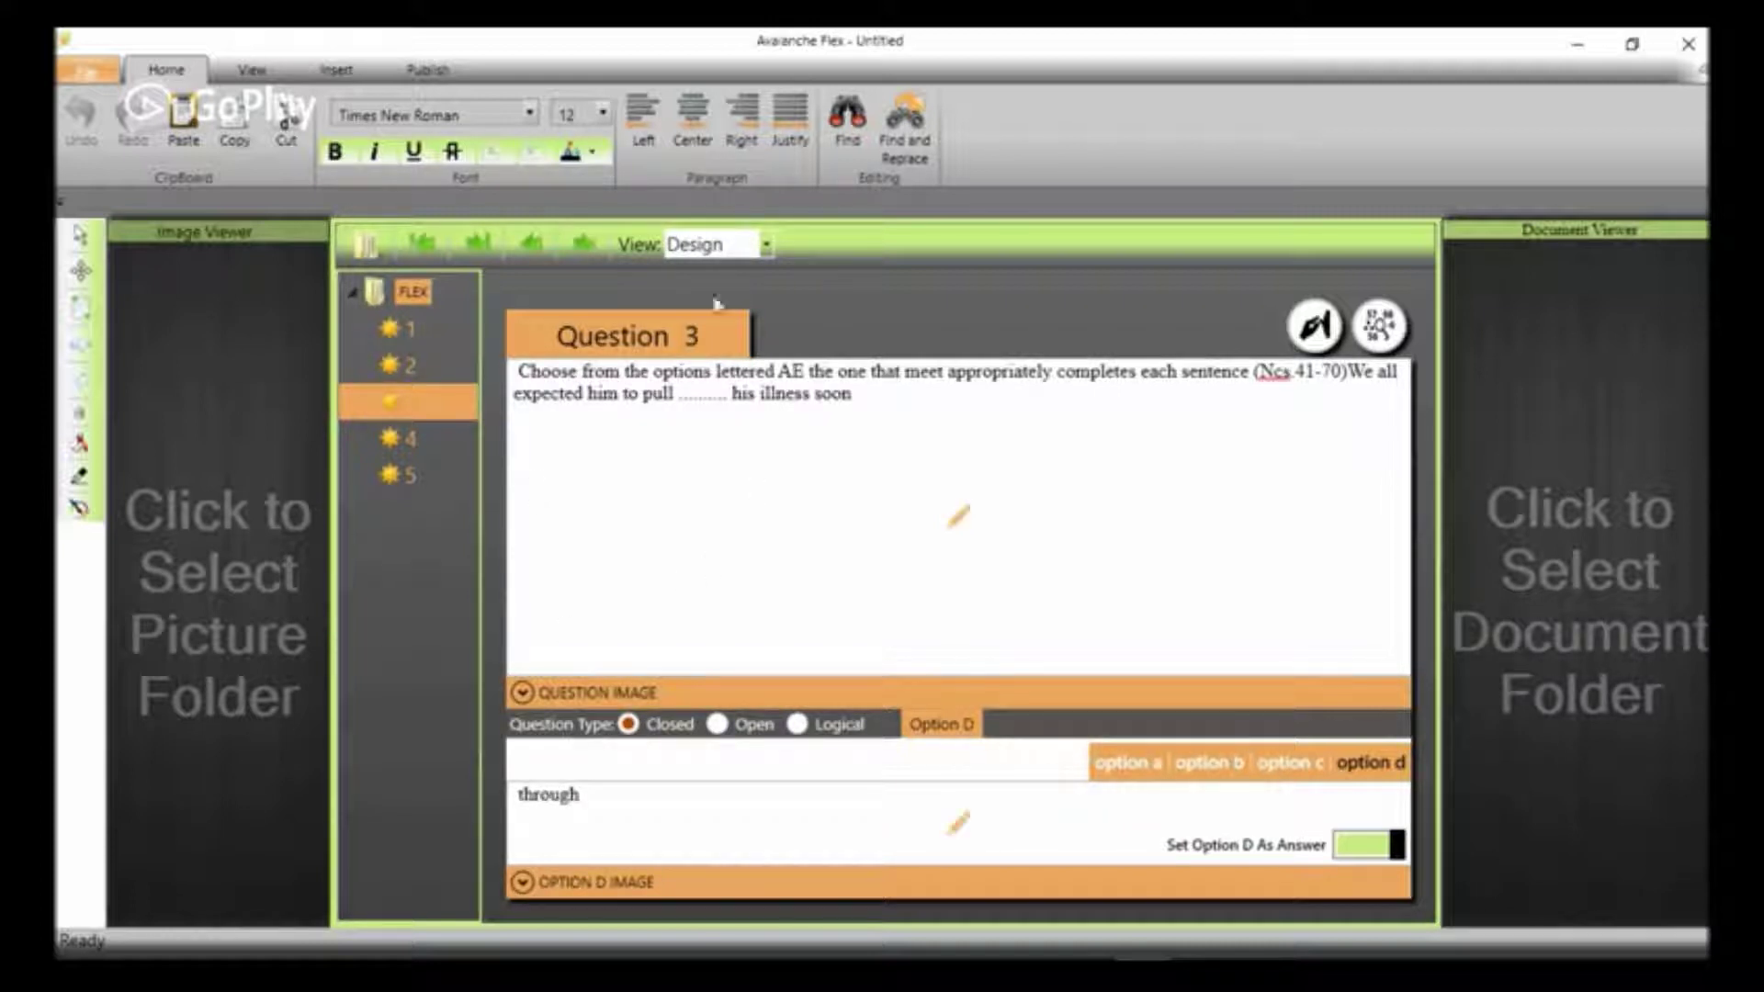
Switch the view from Design to Preview and choose option A for question 1.
left_click(767, 244)
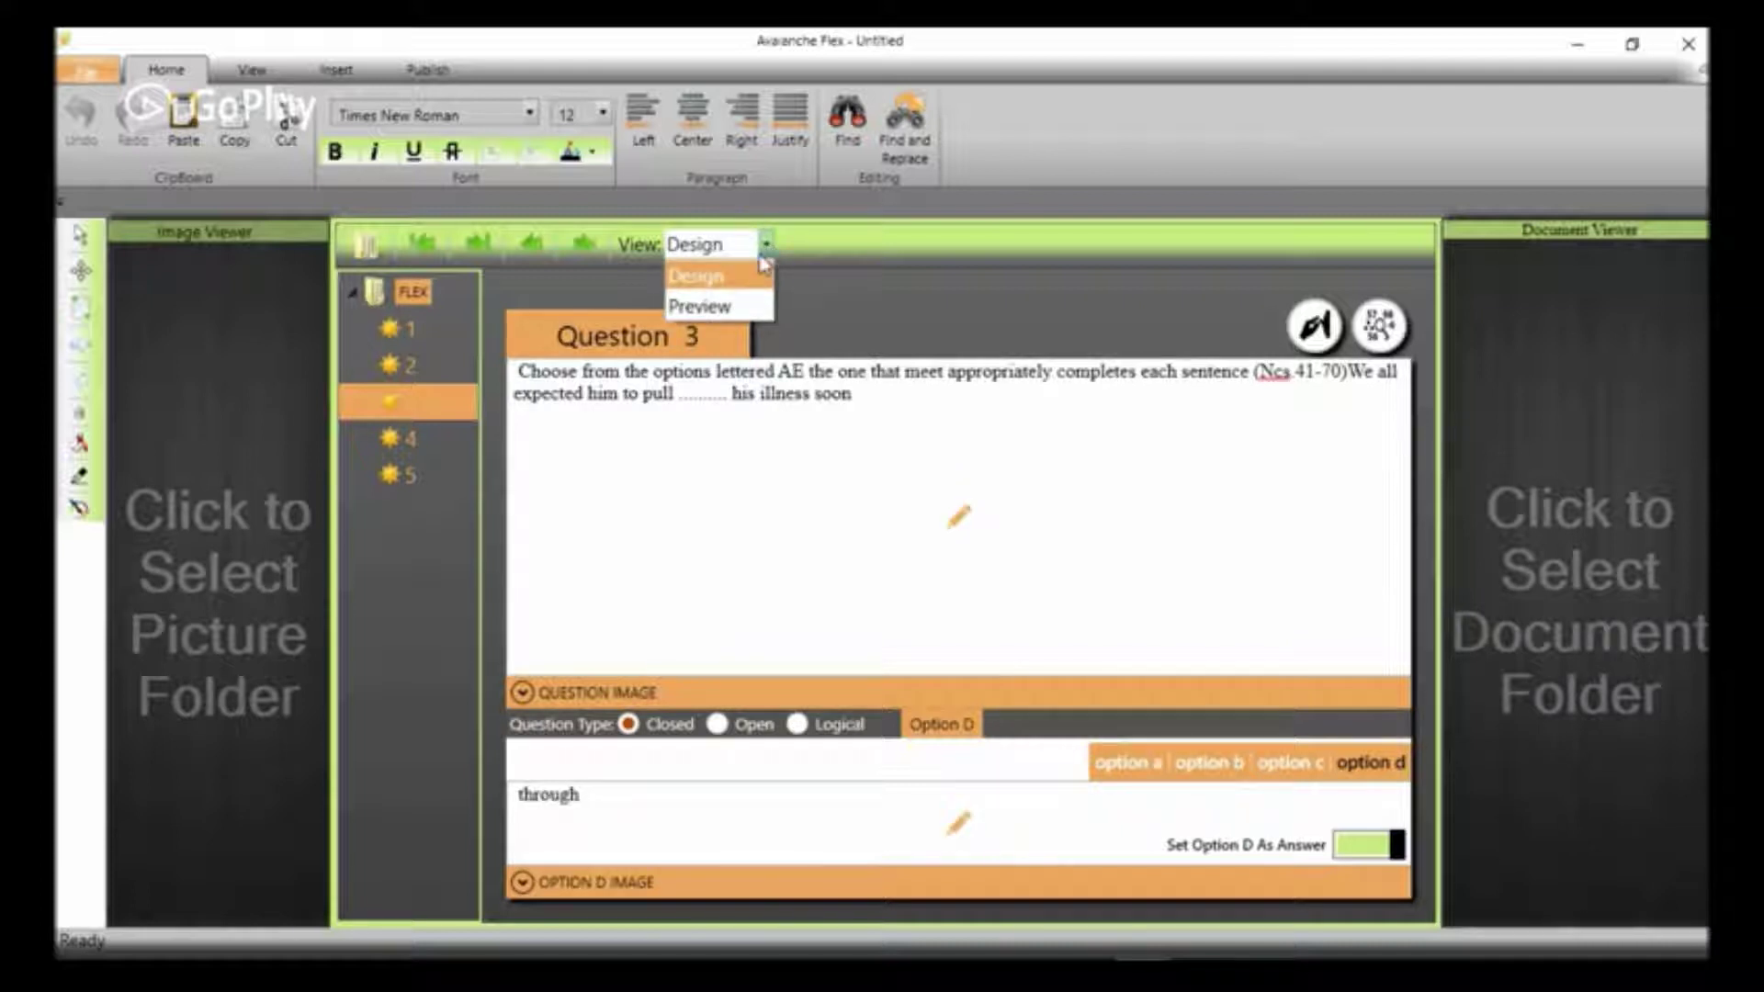
left_click(726, 308)
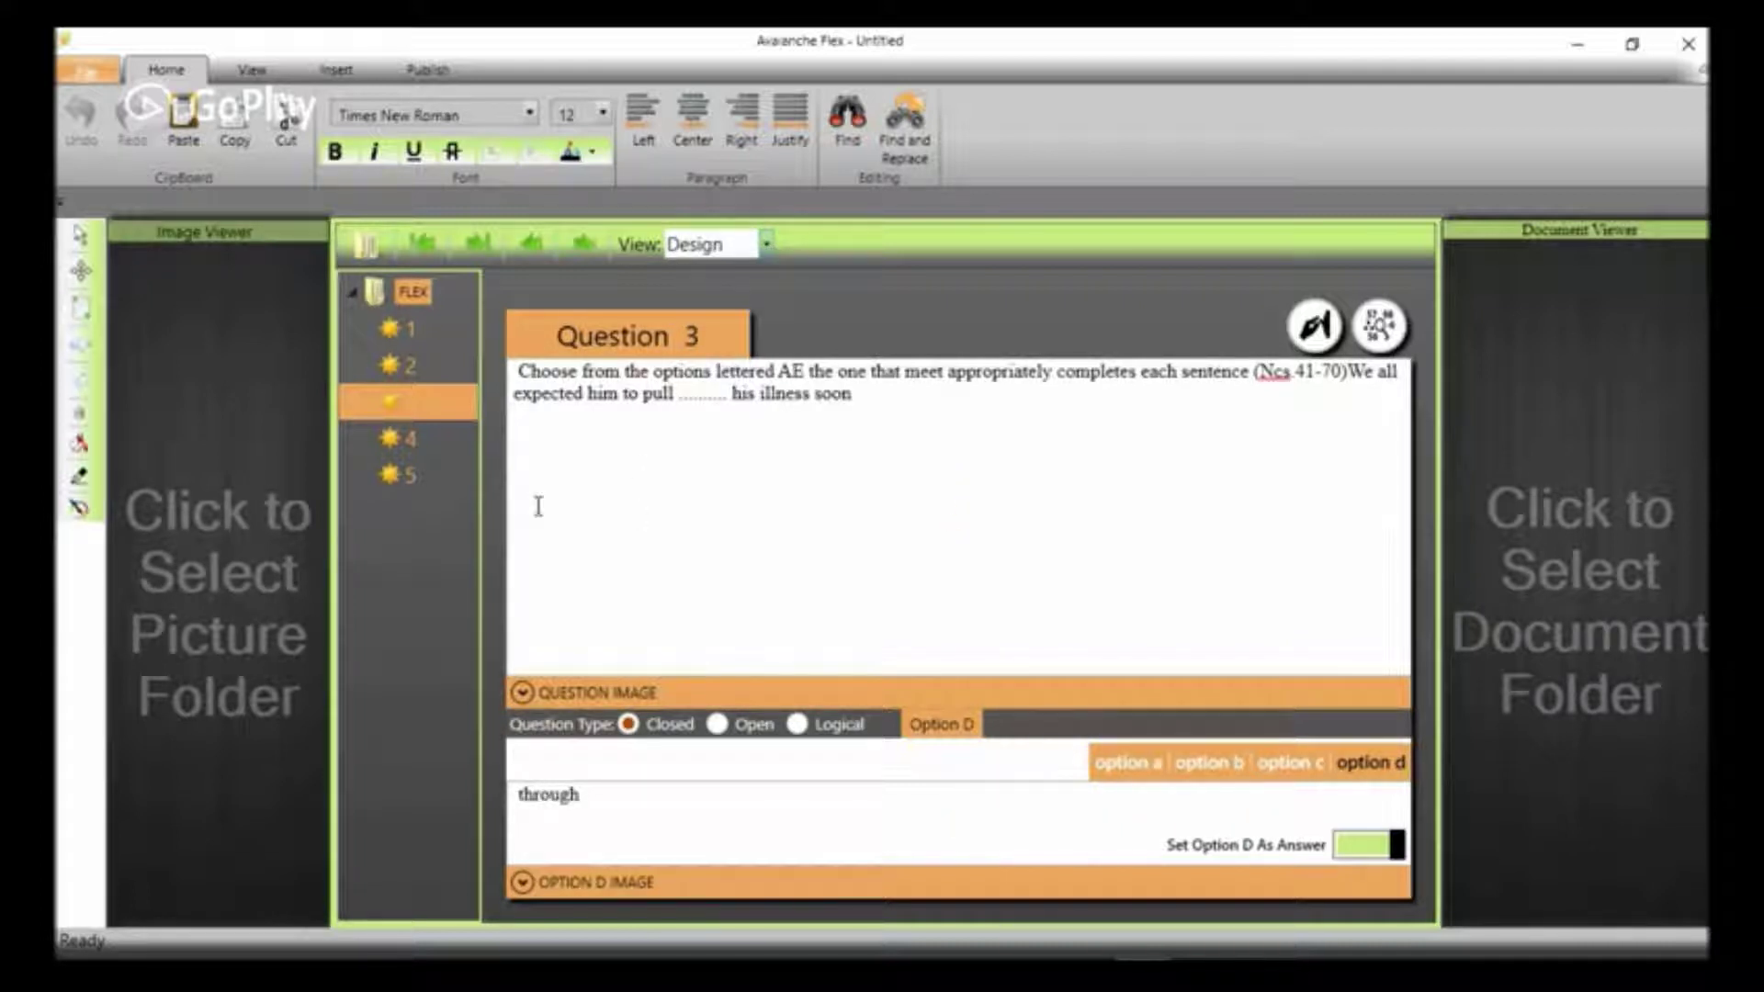
scroll(809, 469, "down", 10)
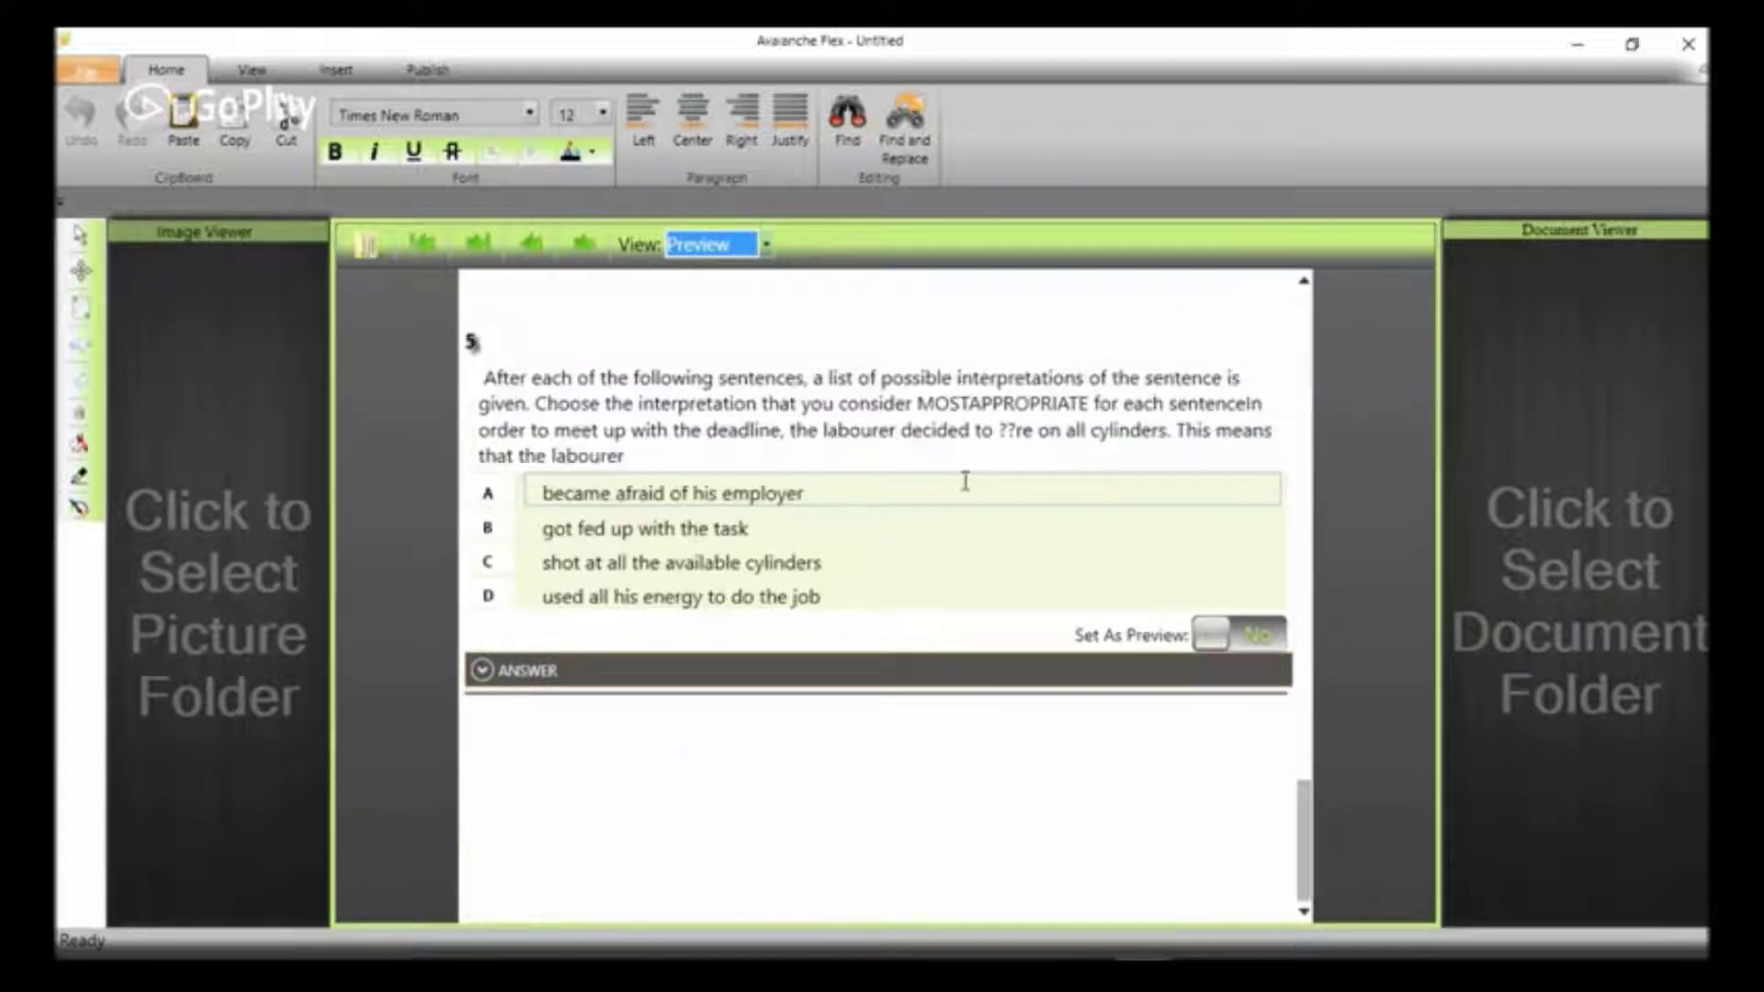
scroll(766, 530, "up", 10)
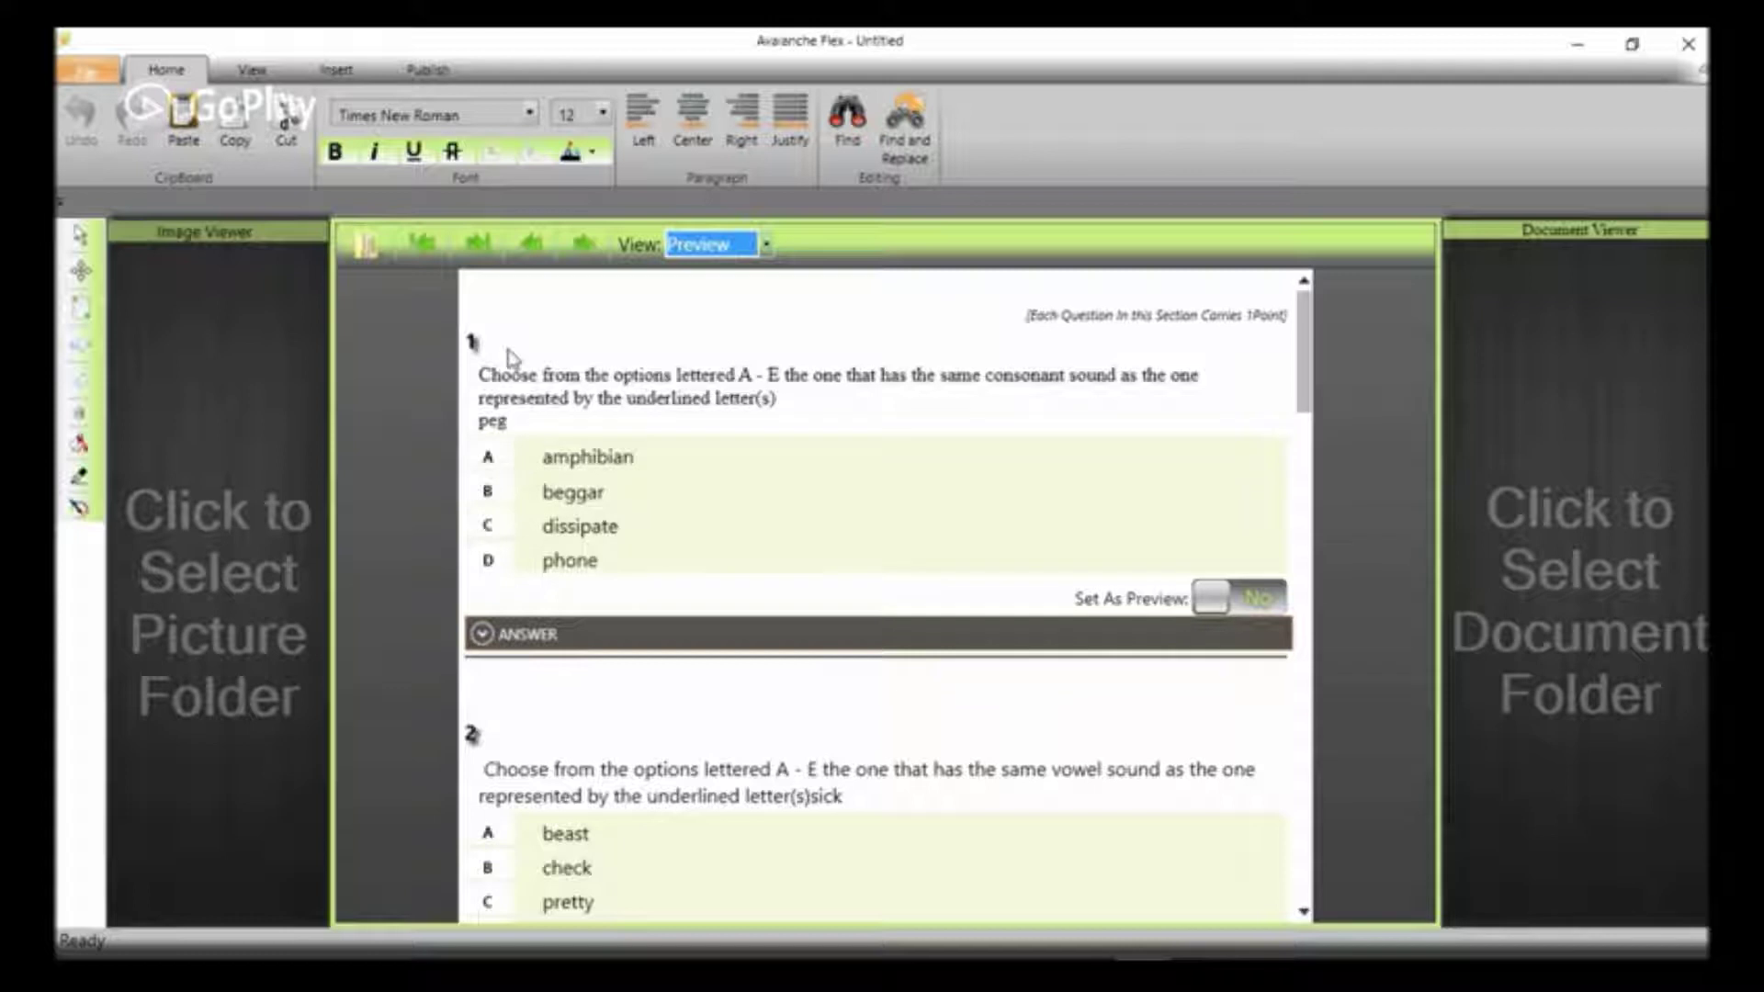
left_click(490, 452)
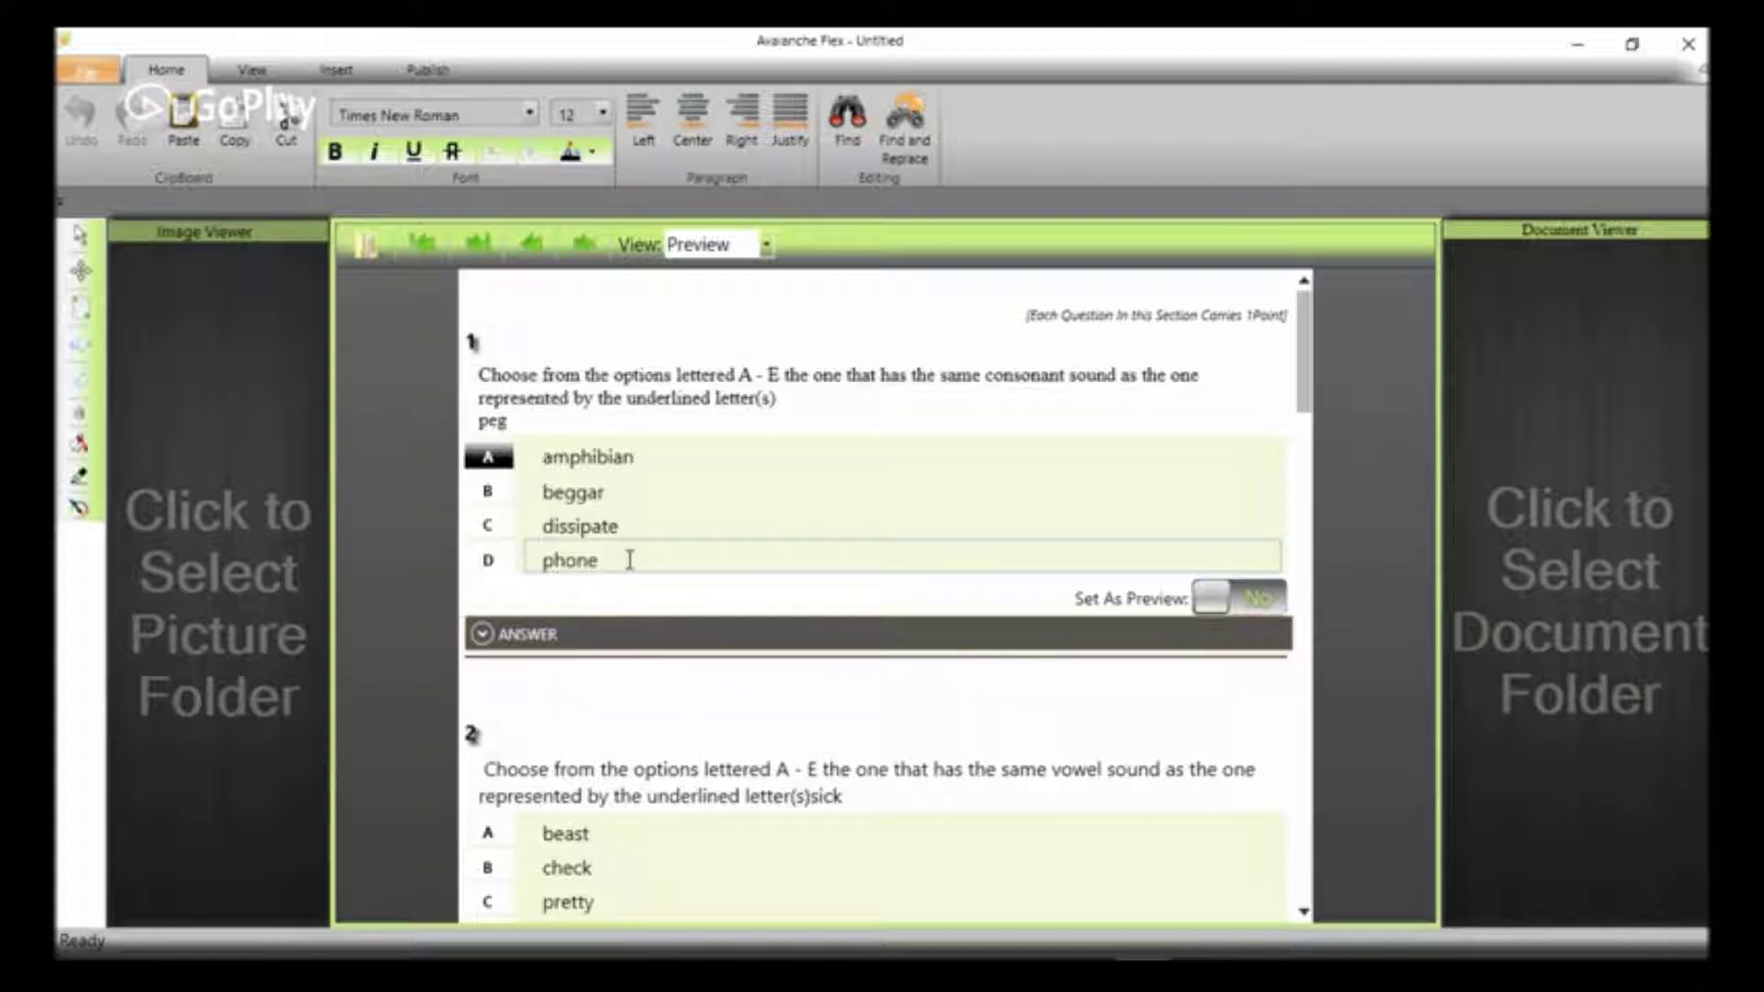
Reveal the stored answer section for question 5 in Preview.
scroll(630, 561, "down", 10)
scroll(630, 588, "down", 4)
scroll(624, 641, "up", 15)
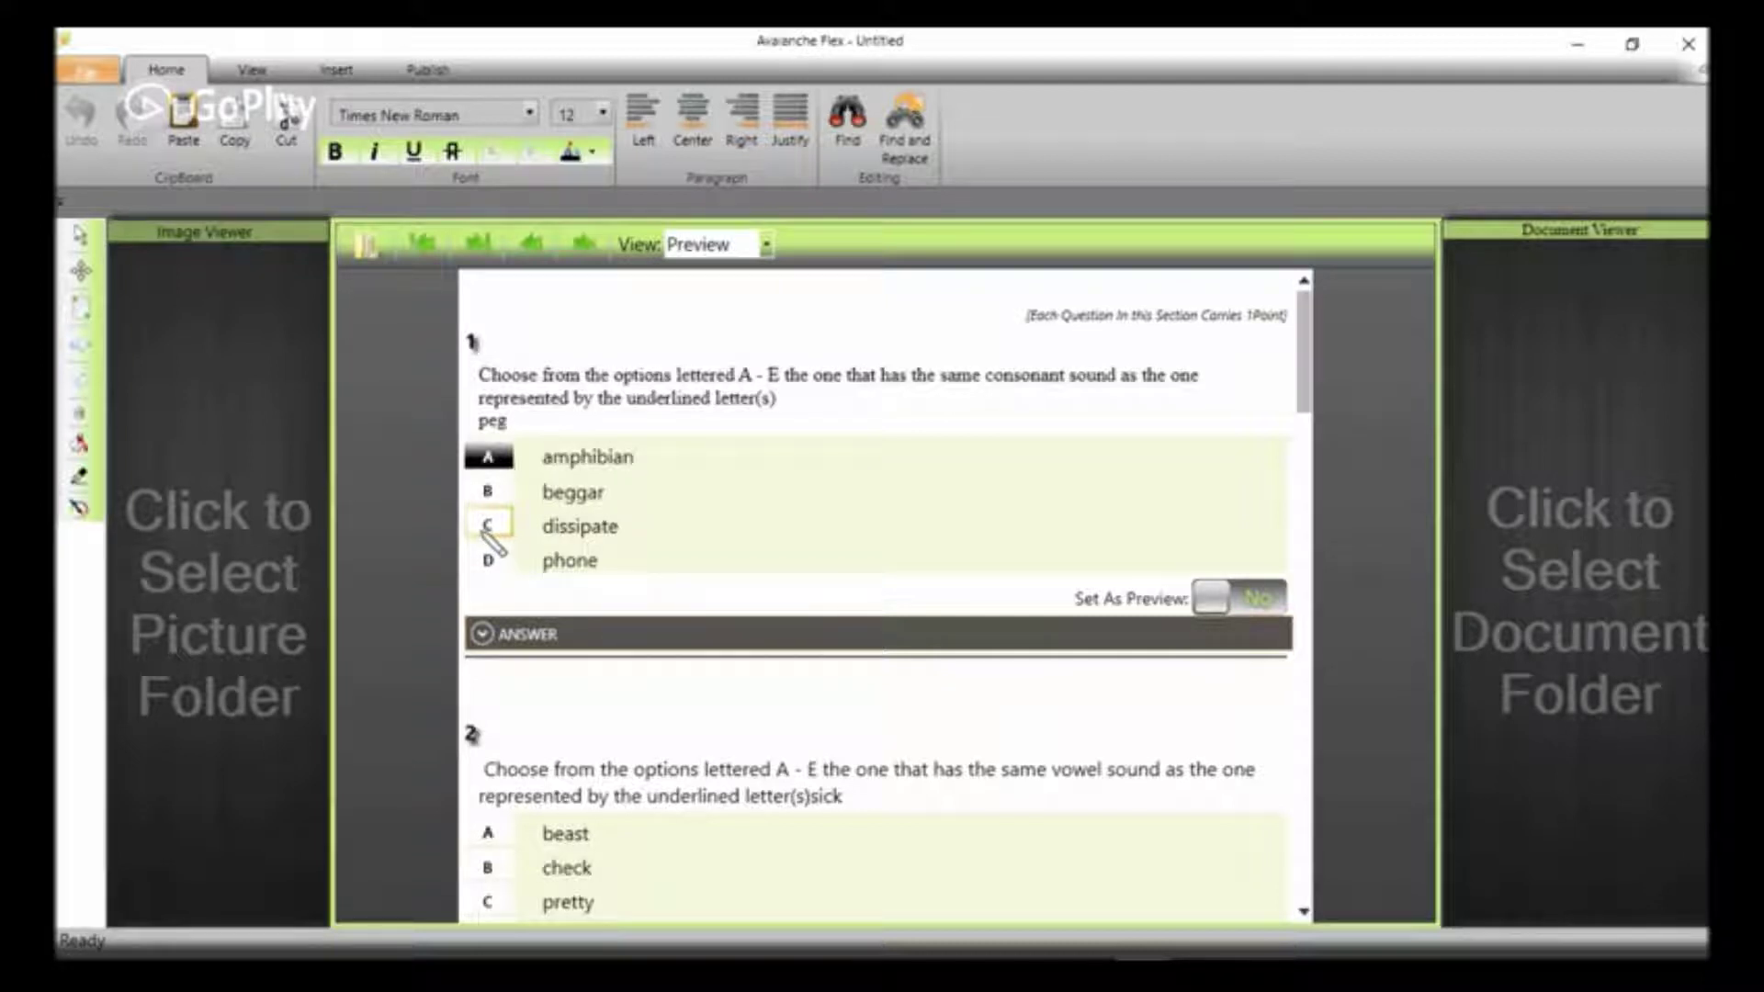
scroll(658, 485, "down", 15)
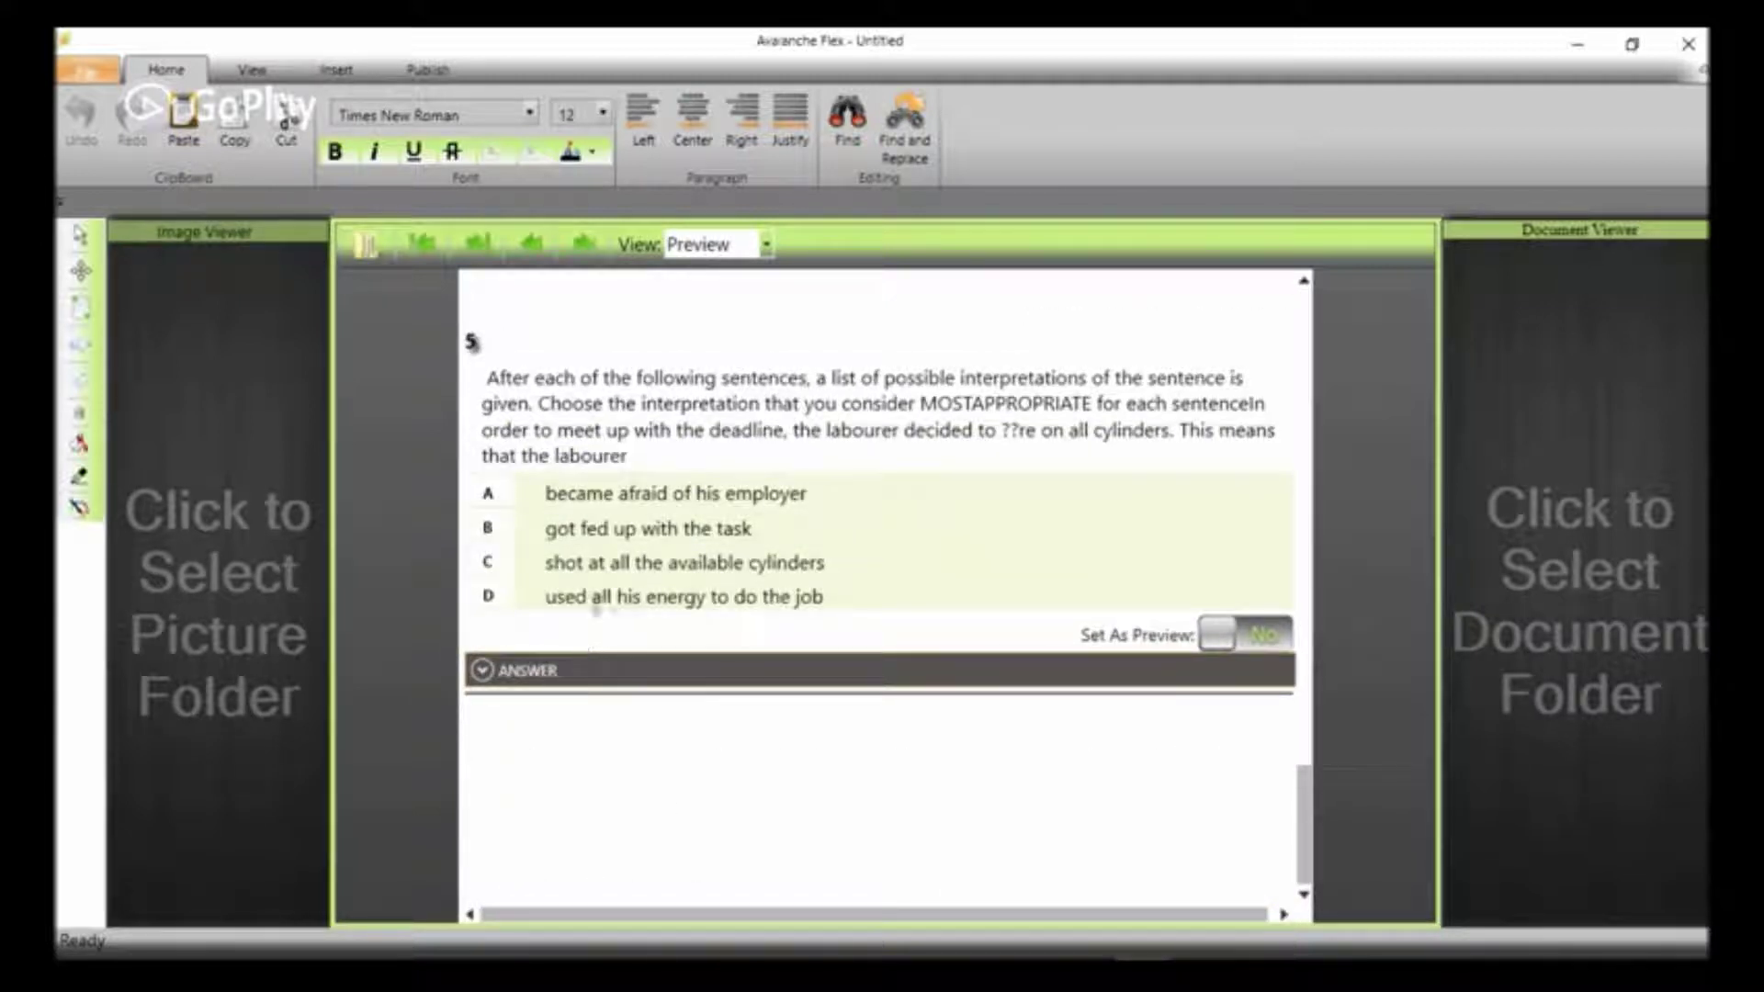
left_click(588, 670)
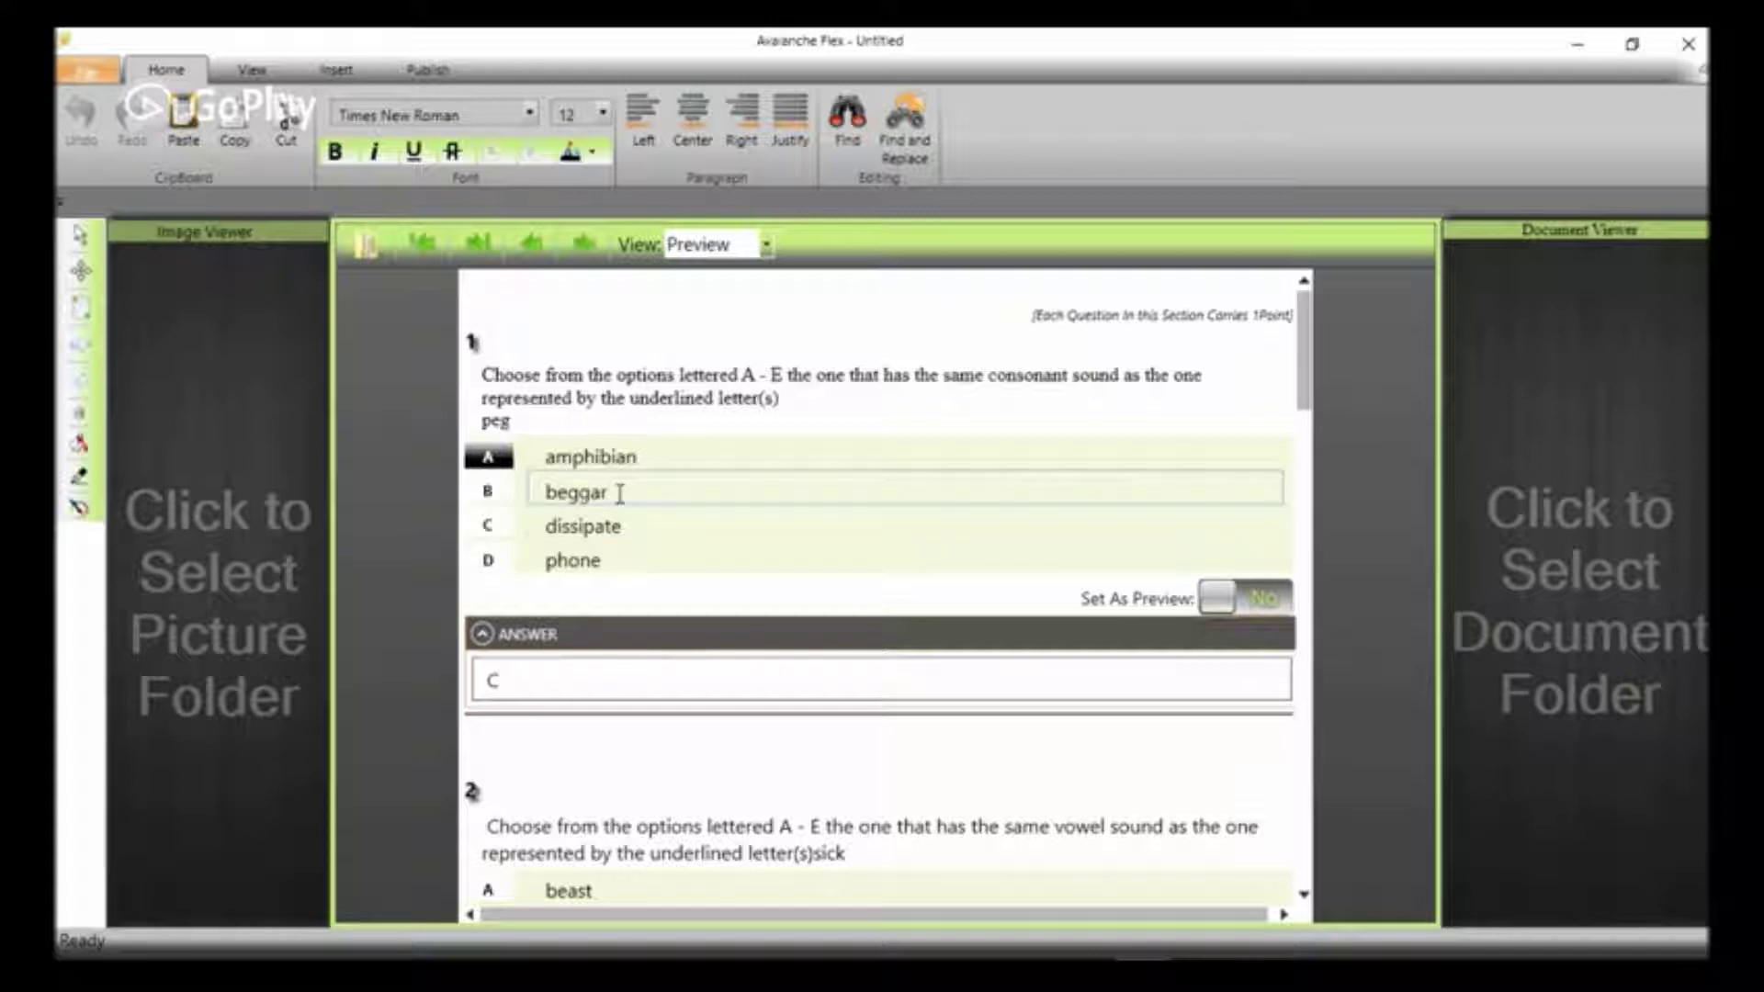
Collapse question 1's ANSWER section in Preview, leaving its four options with A selected.
left_click(486, 637)
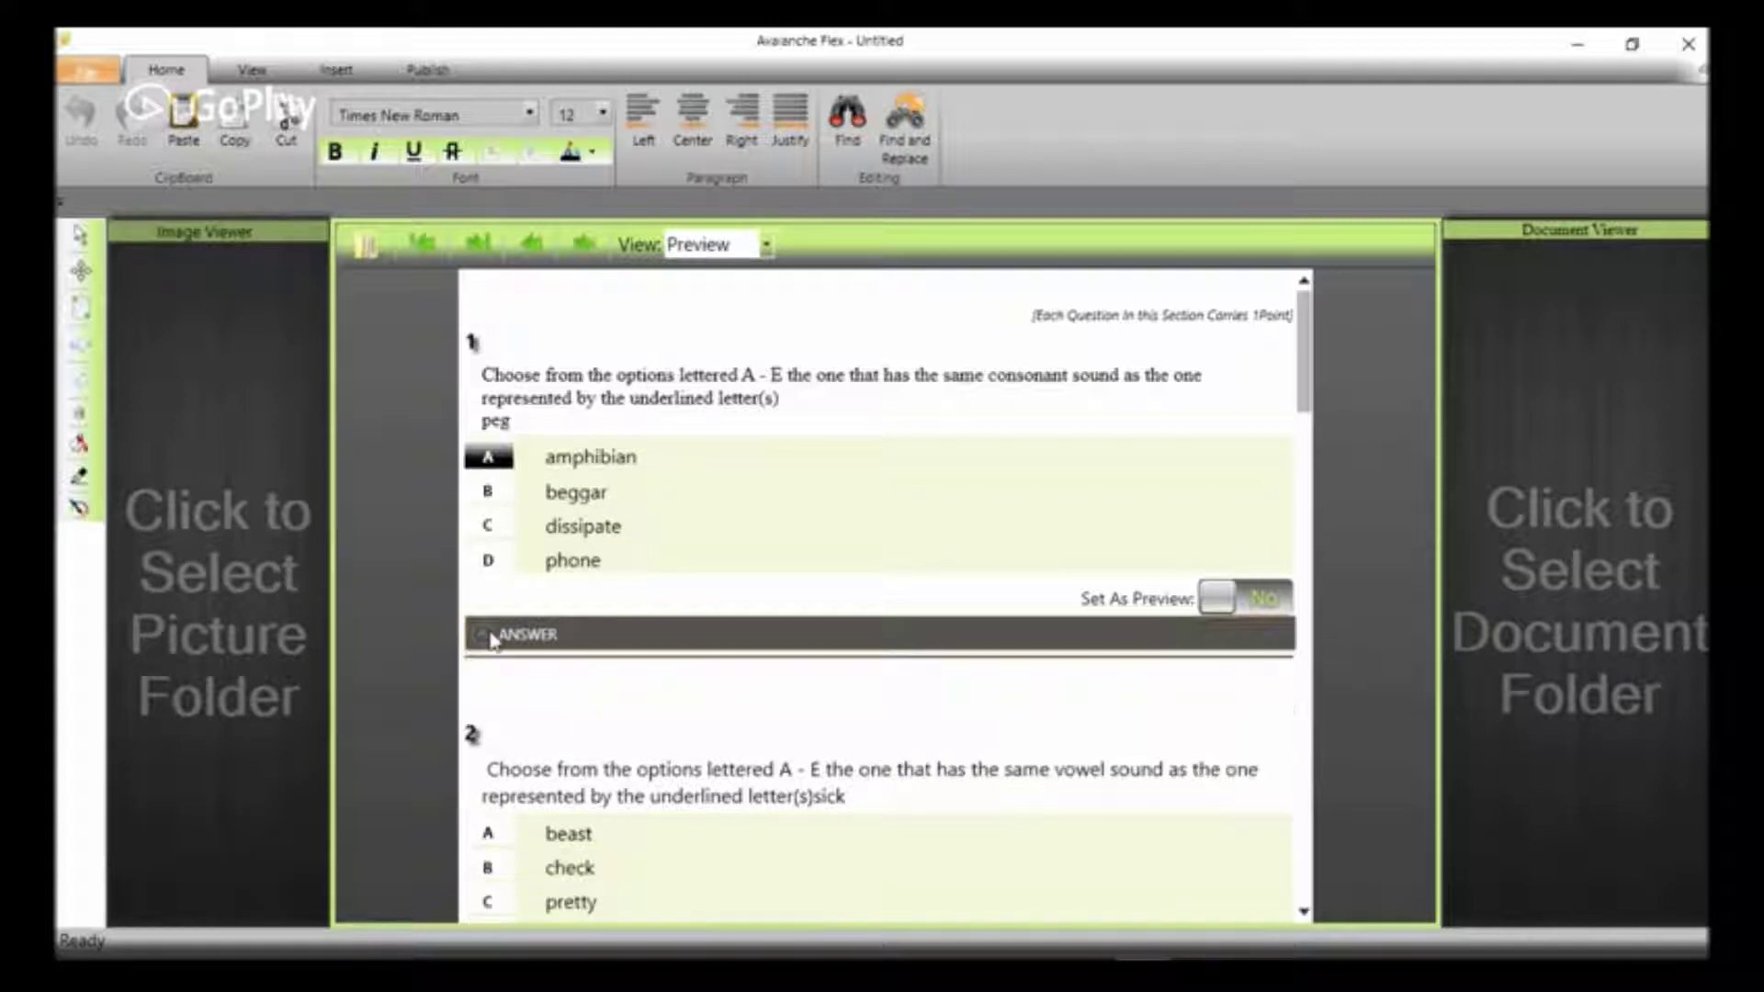
left_click(876, 453)
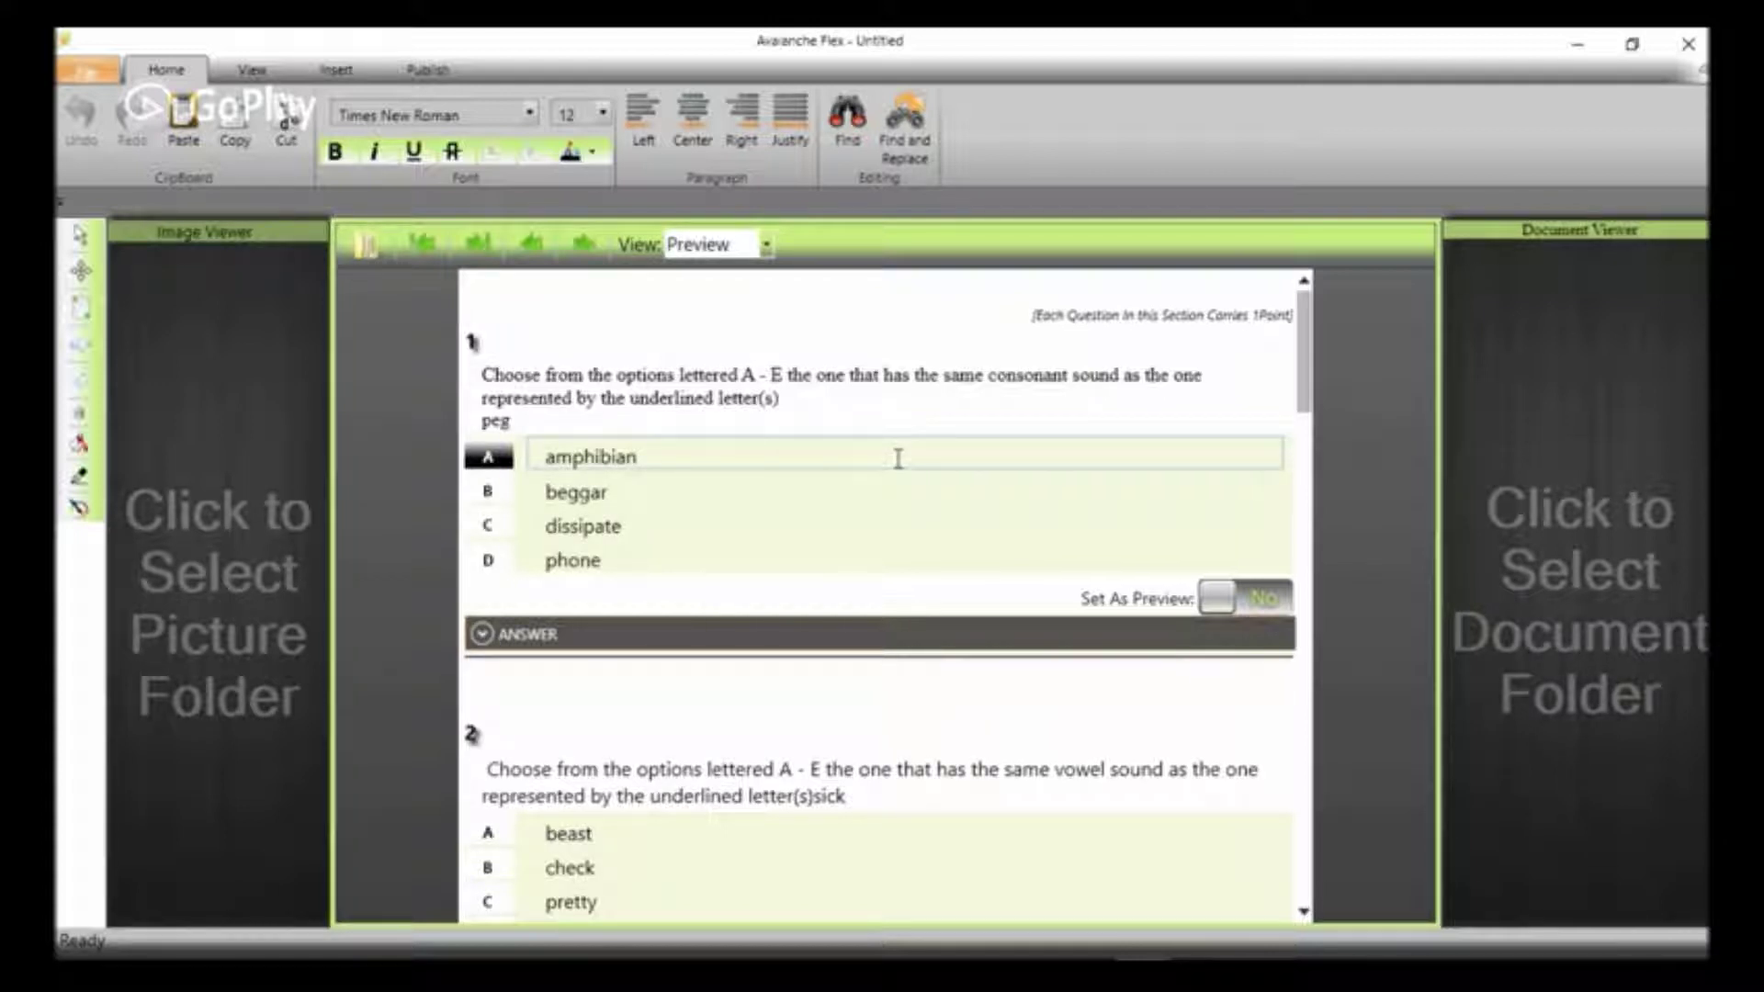
scroll(891, 481, "down", 10)
scroll(896, 481, "up", 10)
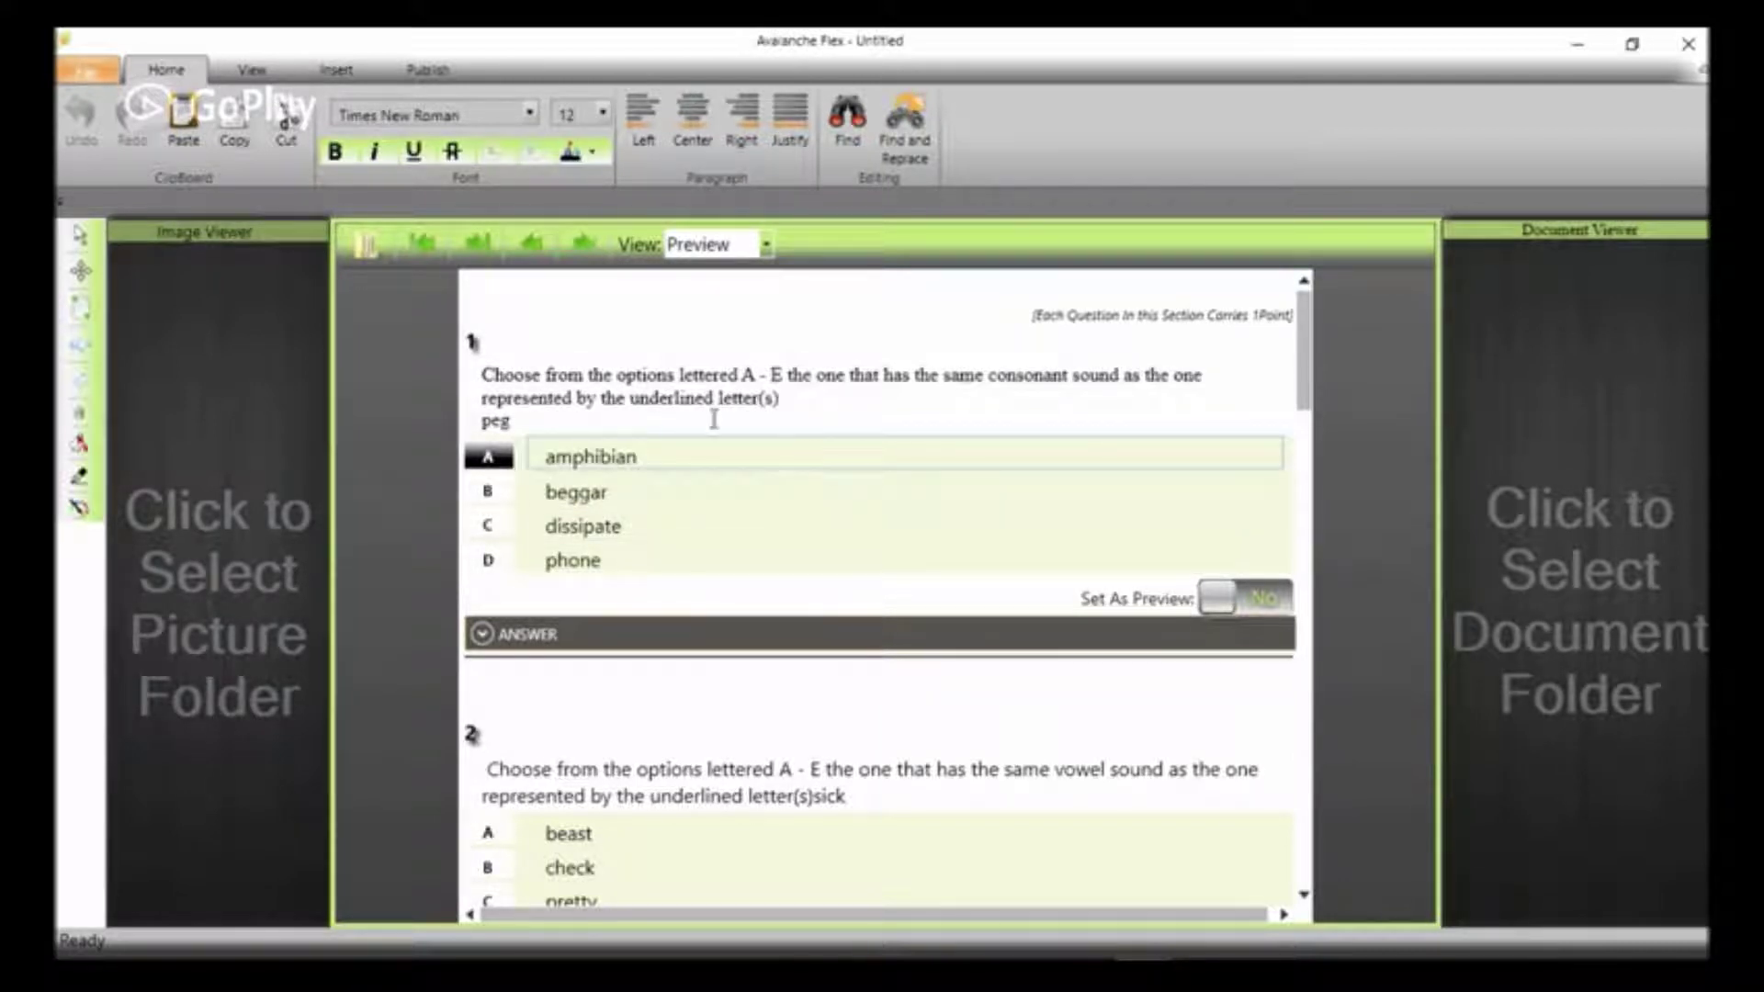
scroll(770, 489, "down", 10)
scroll(770, 490, "up", 10)
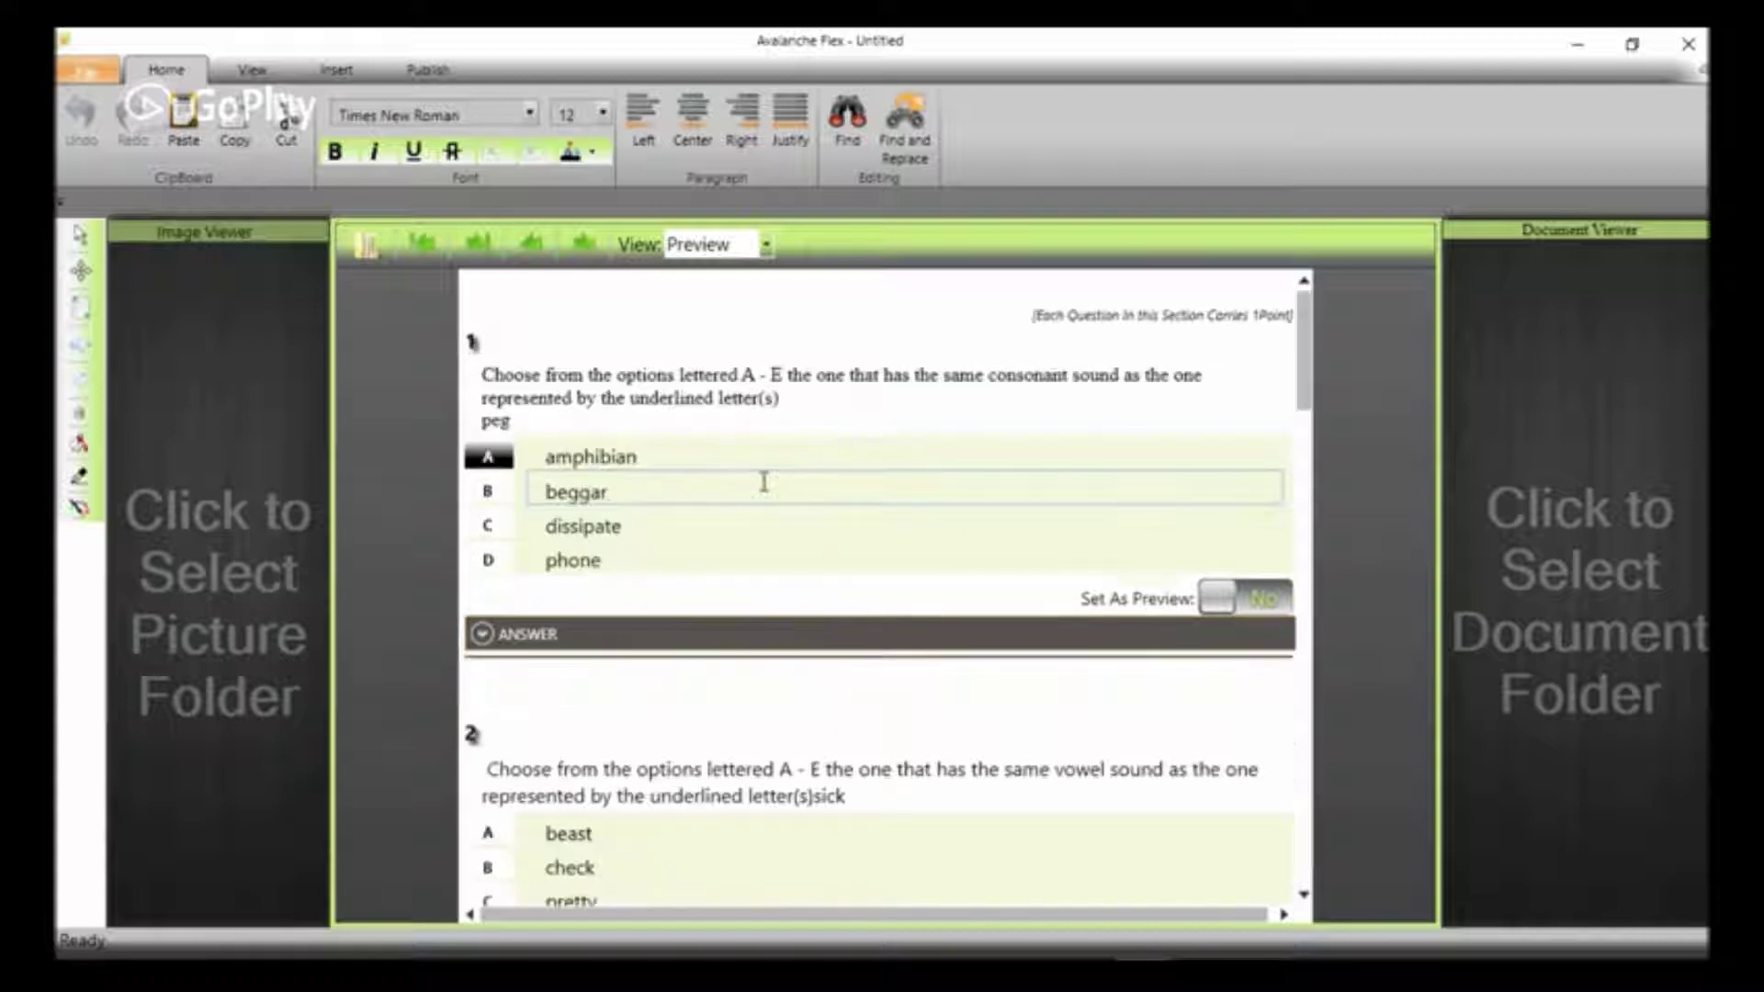